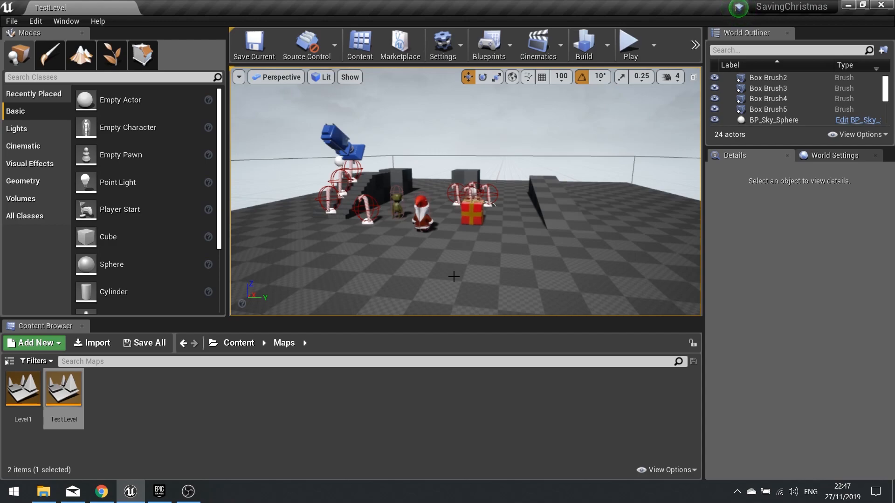
Step: Browse to the Meshes content folder and select the Palette texture
left_click(245, 342)
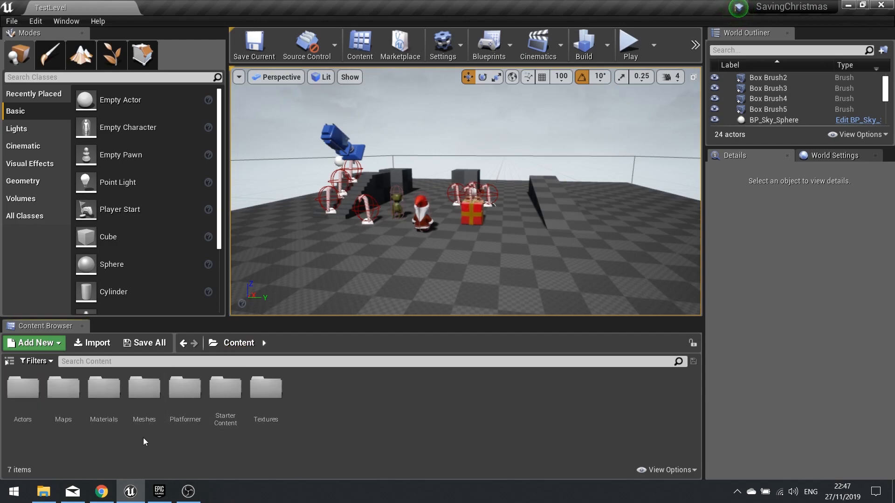
left_click(152, 409)
double_click(152, 409)
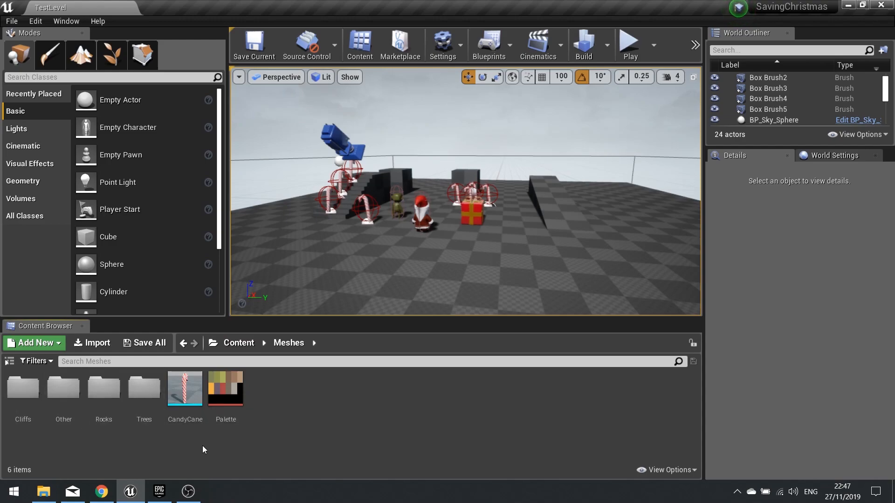
left_click(228, 389)
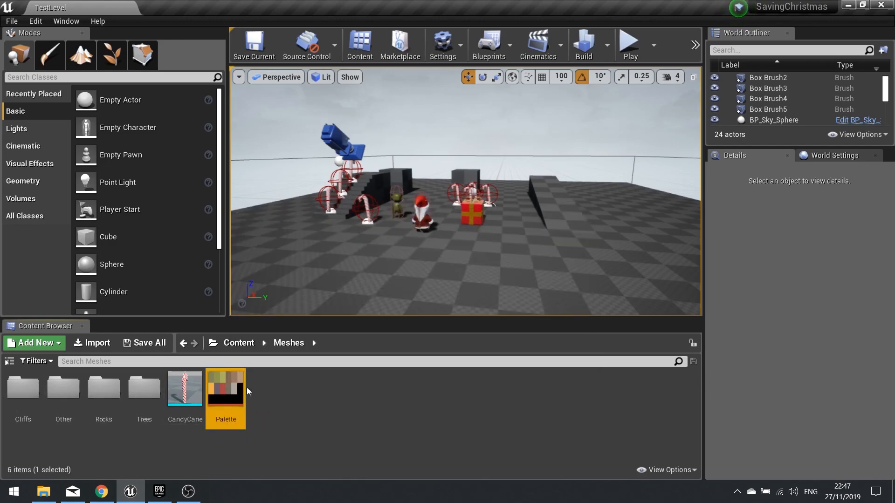
Step: Open the Level1 map from the Maps content folder
left_click(251, 348)
double_click(103, 389)
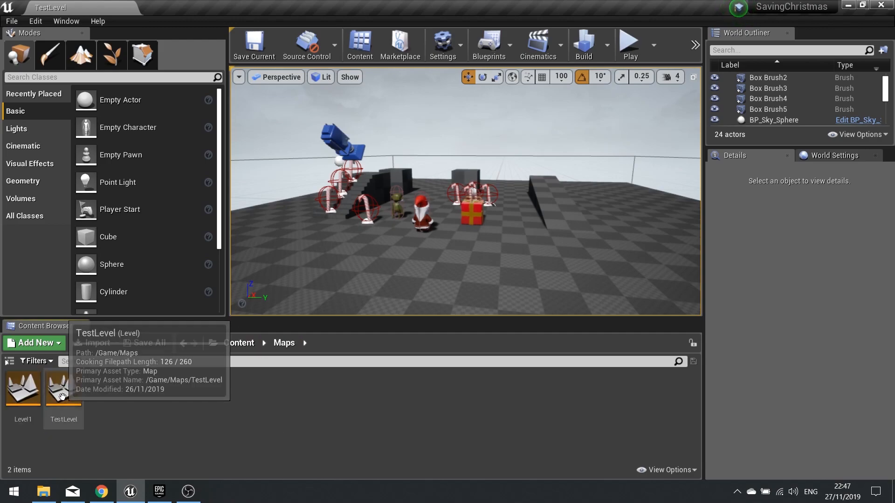
double_click(22, 390)
right_click_drag(466, 191, 456, 173)
right_click_drag(242, 280, 242, 280)
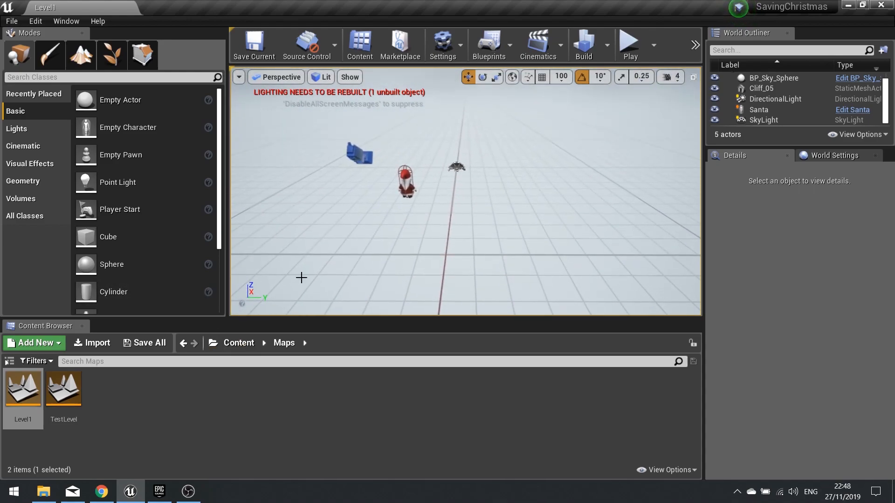
Step: Create a material from the Palette texture in the Meshes folder, named Palette_Mat
left_click(239, 344)
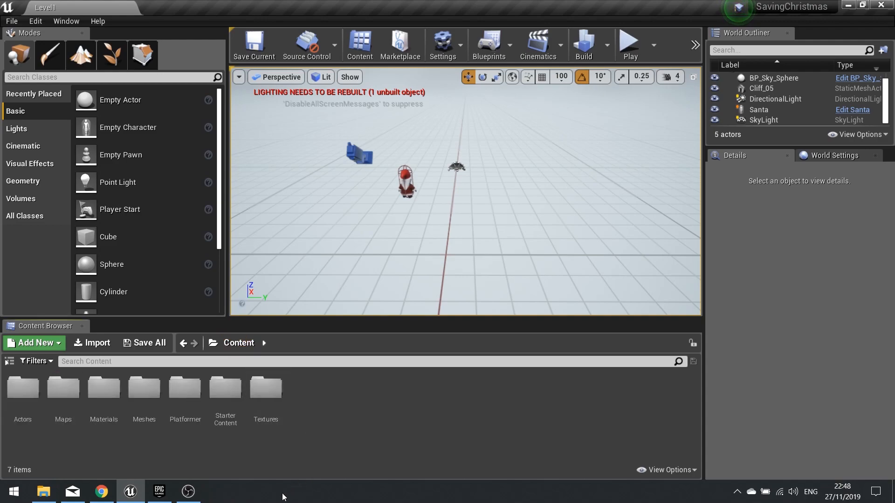
double_click(145, 391)
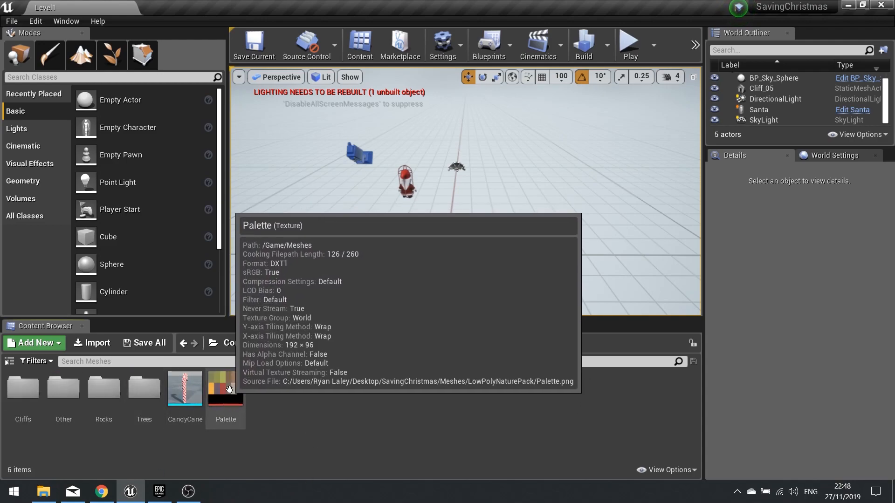
right_click(231, 391)
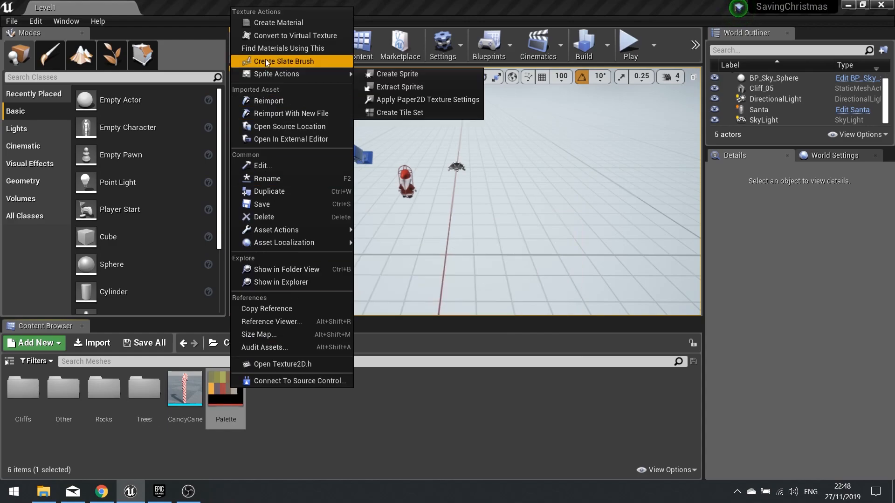
left_click(272, 23)
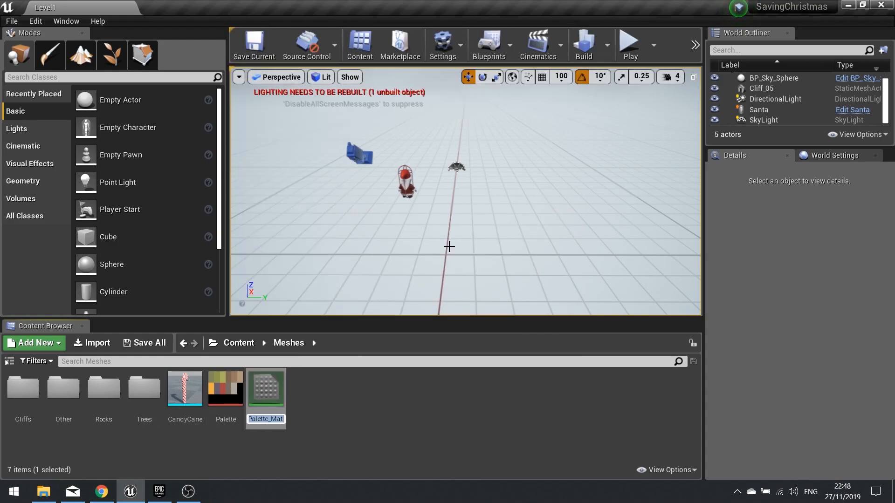
key("Return")
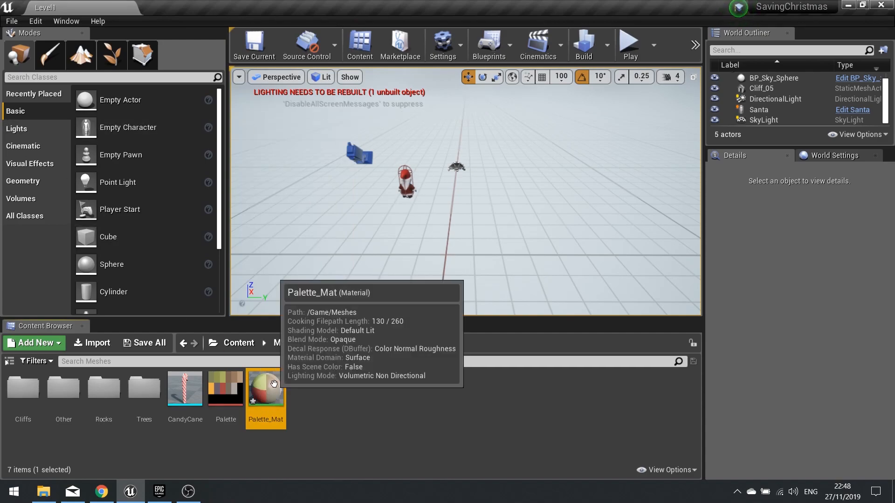
Step: Open the Palette_Mat material for editing and spread its nodes apart to make room in the graph
double_click(266, 392)
right_click_drag(431, 273, 572, 289)
left_click_drag(566, 230, 455, 215)
mouse_move(431, 260)
right_mouse_down()
mouse_move(711, 235)
mouse_move(434, 247)
right_mouse_up()
left_click_drag(450, 201, 275, 266)
right_click_drag(484, 261, 624, 250)
Step: Disconnect the Texture Sample from Base Color and move it lower in the graph, away from the result node
left_click(513, 171, "alt")
right_click_drag(387, 273, 484, 266)
left_click_drag(548, 222, 457, 307)
right_click_drag(452, 180, 397, 240)
Step: Add a WorldAlignedBlend node and place it above the Texture Sample
scroll(368, 217, "down", 2)
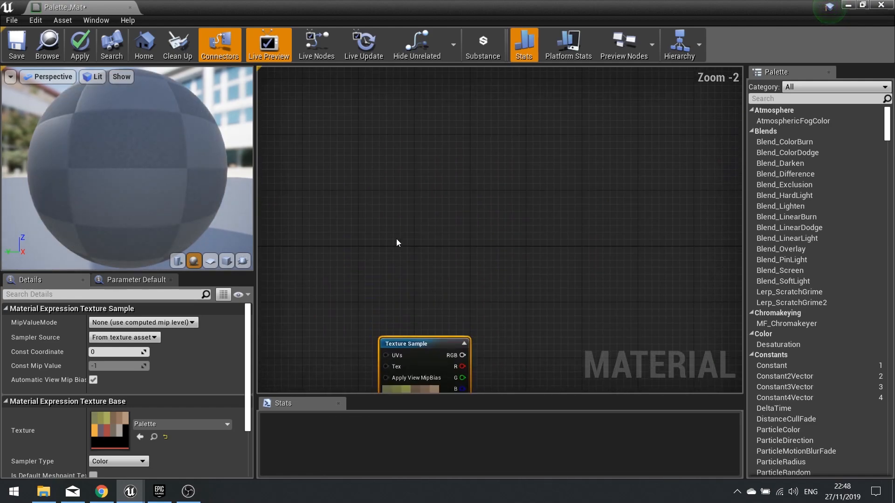
right_click(396, 240)
type("world a")
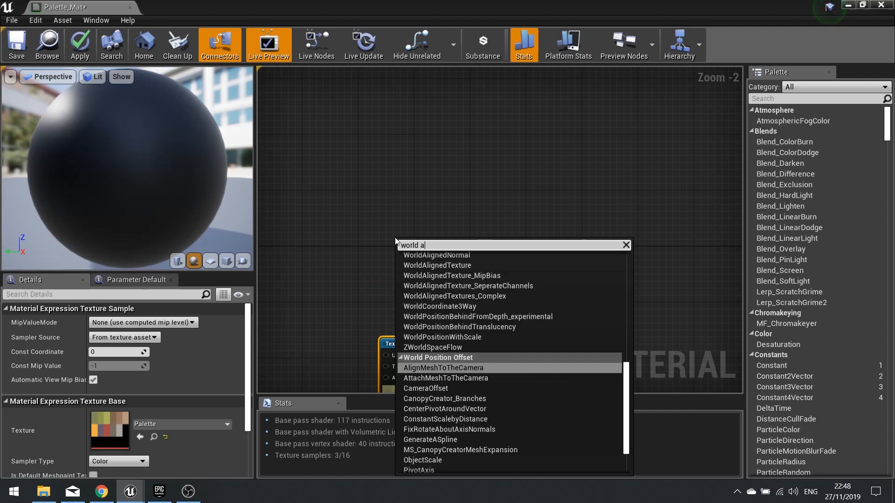
type("ligned")
key("Return")
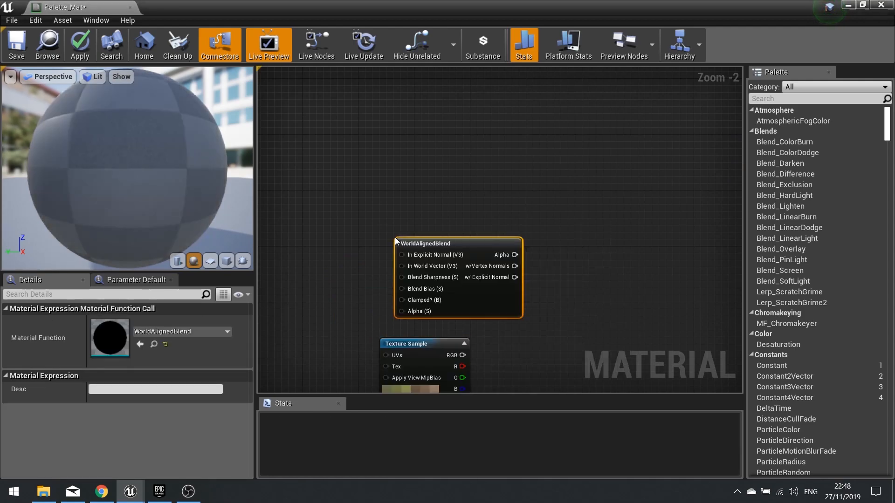
left_click_drag(410, 241, 387, 221)
right_click_drag(319, 269, 394, 260)
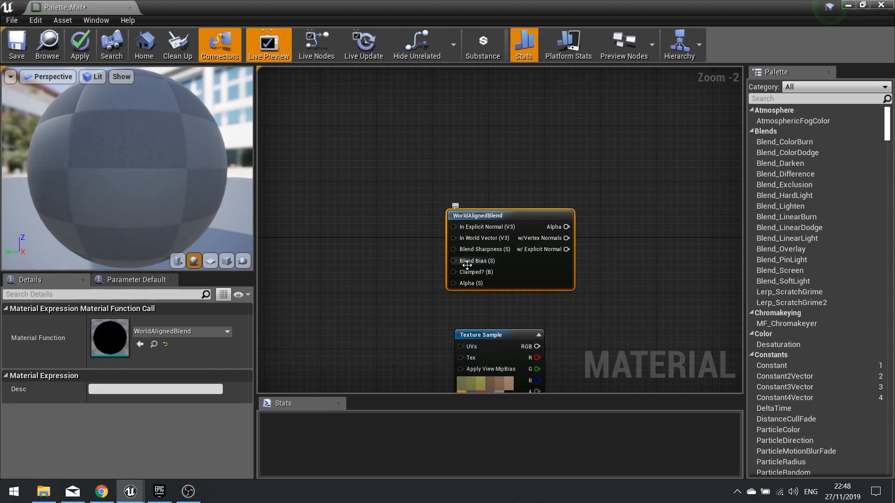
Step: Add two Constant nodes, feeding 10 into Blend Sharpness and -2 into Blend Bias of the WorldAlignedBlend node
left_click(344, 214)
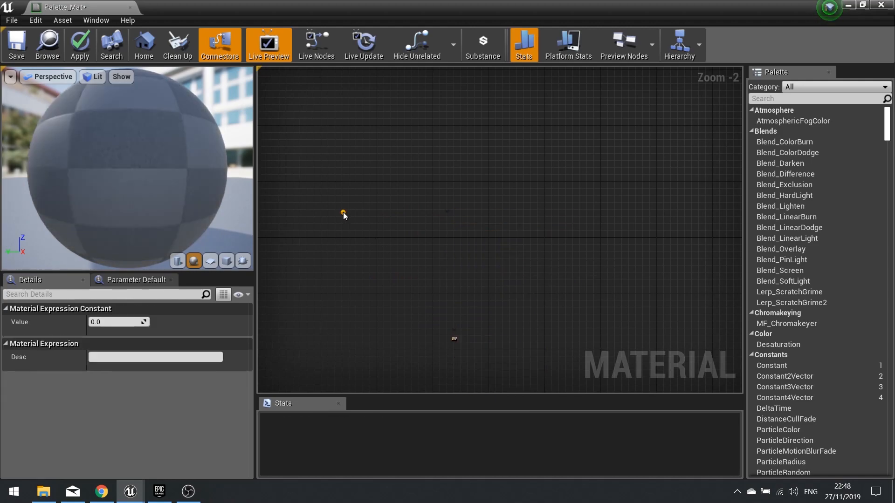
left_click(348, 276)
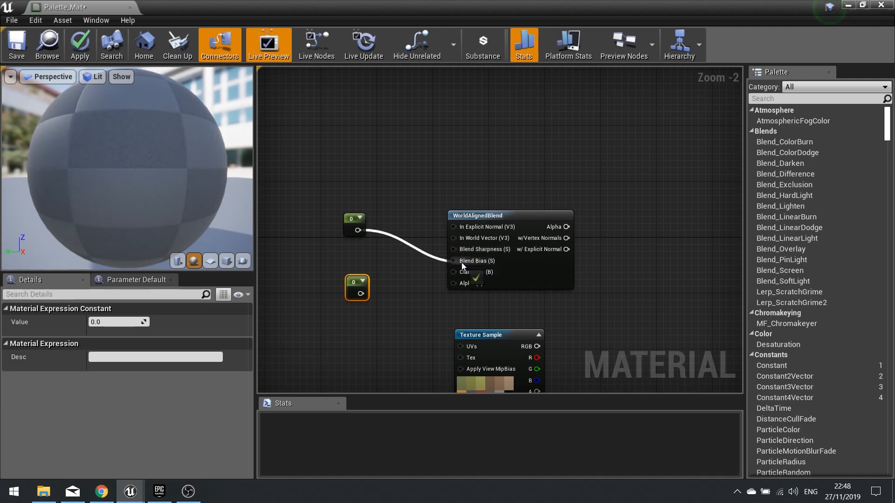
left_click_drag(452, 269, 455, 250)
left_click_drag(361, 293, 415, 283)
left_click(347, 227)
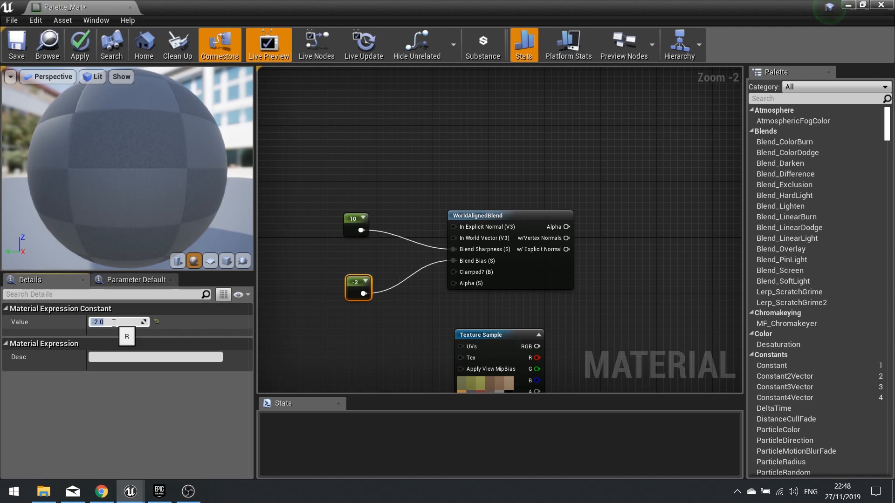
Step: Add a LinearInterpolate node beside WorldAlignedBlend, connect the Alpha output to its Alpha input, and raise it slightly above
right_click_drag(577, 302, 401, 258)
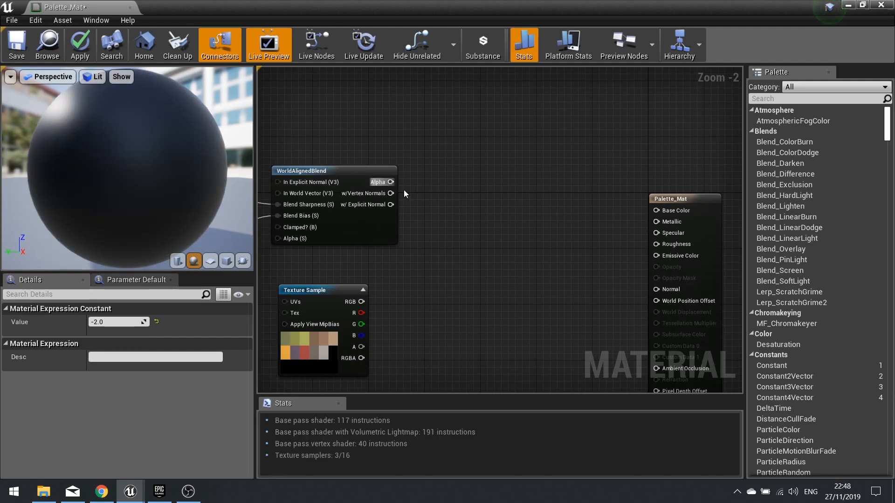
right_click_drag(398, 186, 393, 237)
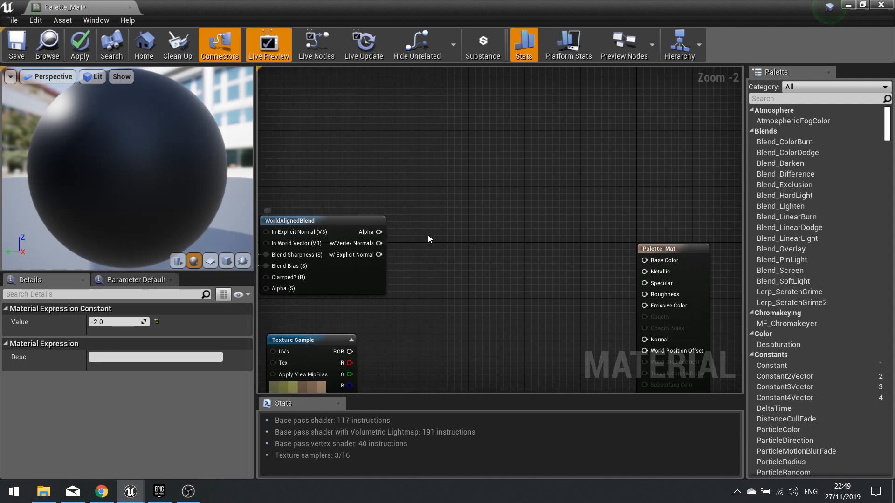
right_click(431, 236)
type("lerp")
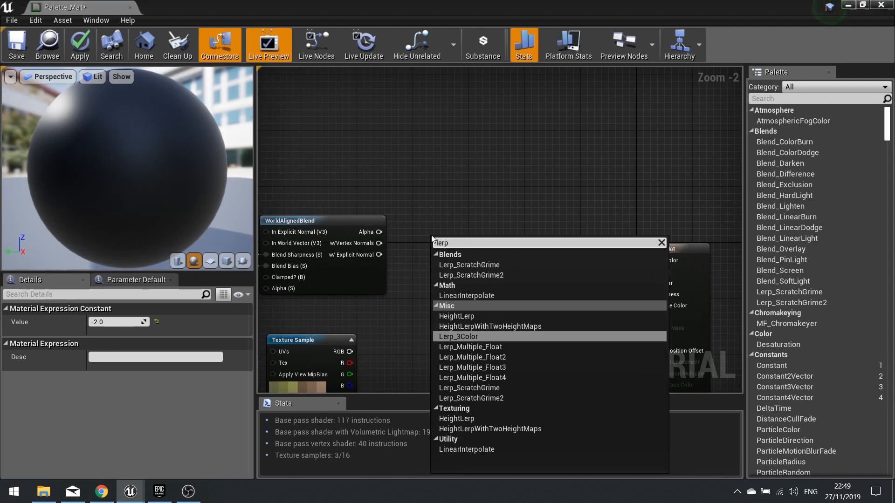
left_click(466, 296)
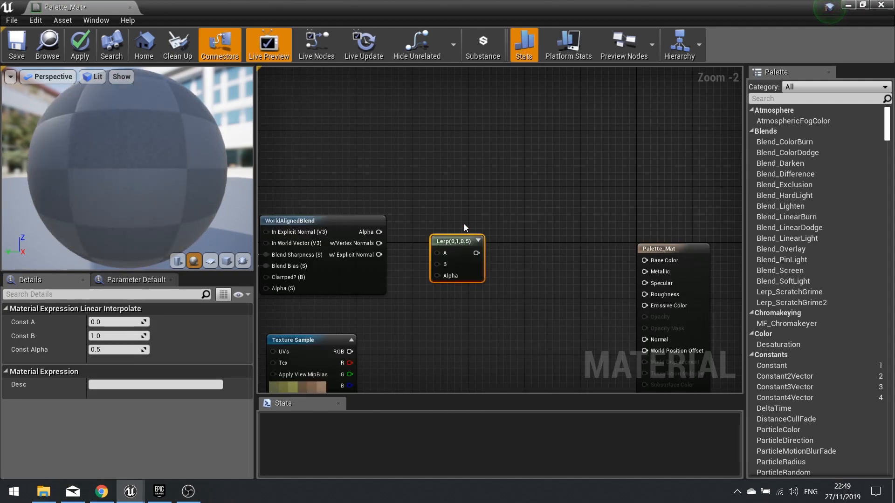
left_click_drag(441, 230, 370, 234)
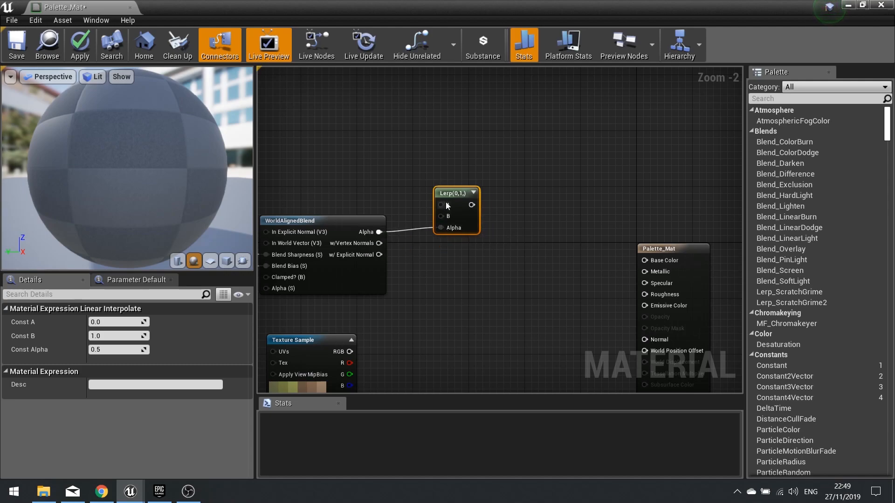
left_click_drag(451, 194, 451, 181)
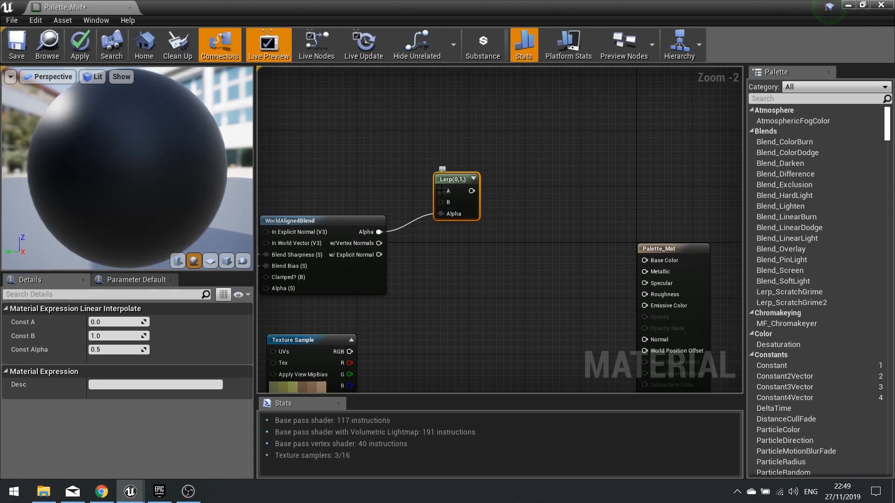
left_click_drag(459, 186, 460, 165)
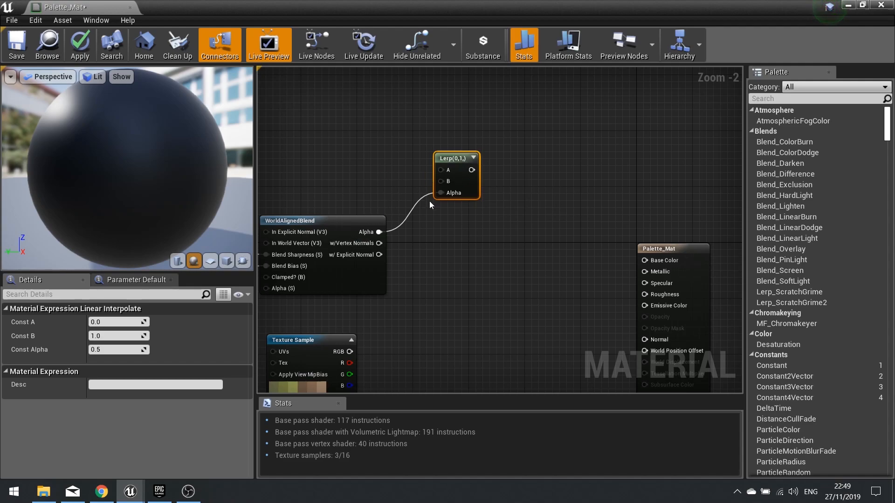
Step: Add two Constant3Vector nodes, one above the other, before the Lerp node and above WorldAlignedBlend
right_click_drag(402, 148, 471, 220)
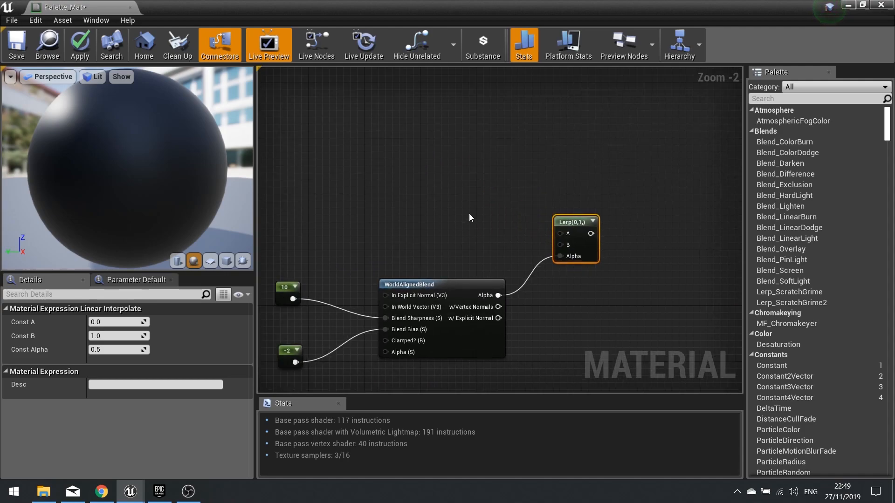
key("3")
left_click(457, 123)
left_click(452, 226)
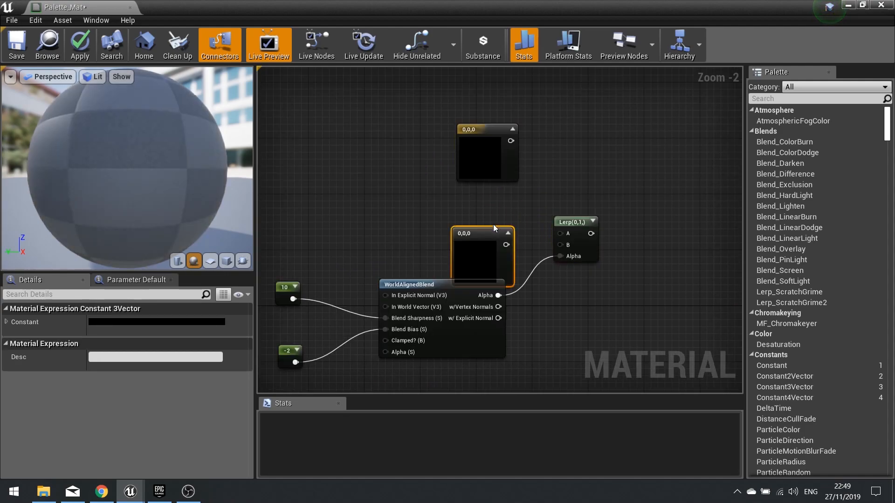
left_click_drag(469, 234, 459, 204)
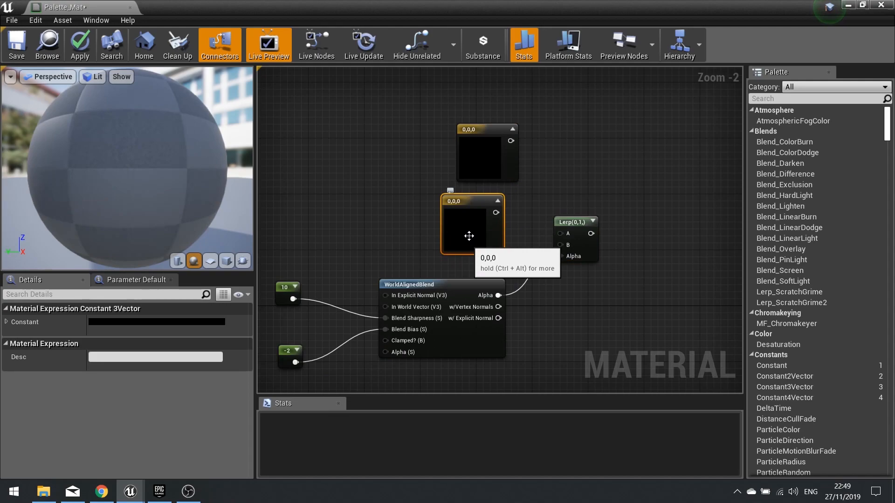
Step: Set the lower Constant3Vector to white (1,1,1), then connect the black vector to Lerp A and the white one to B
left_click(187, 324)
left_click_drag(357, 285, 368, 180)
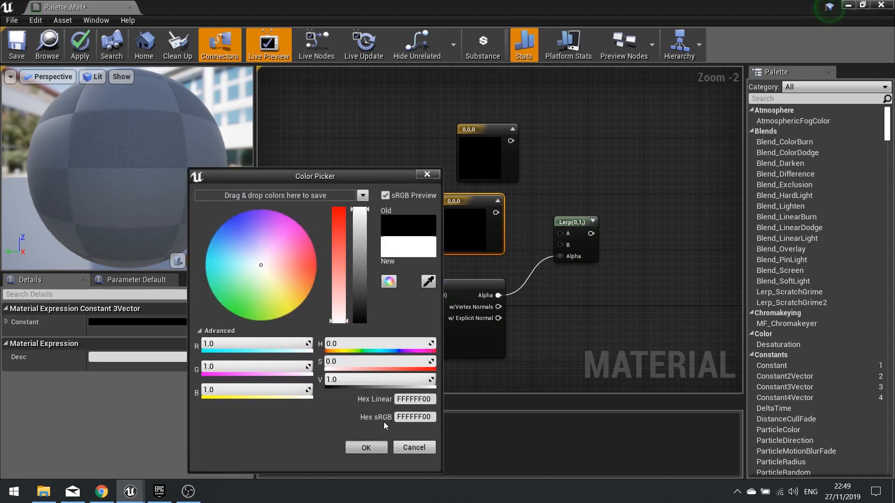
left_click(365, 447)
left_click_drag(496, 213, 511, 140)
Step: Move the Palette_Mat result node farther out, connect the Lerp output to Base Color, and check the blend on the preview sphere
right_click_drag(623, 314, 427, 222)
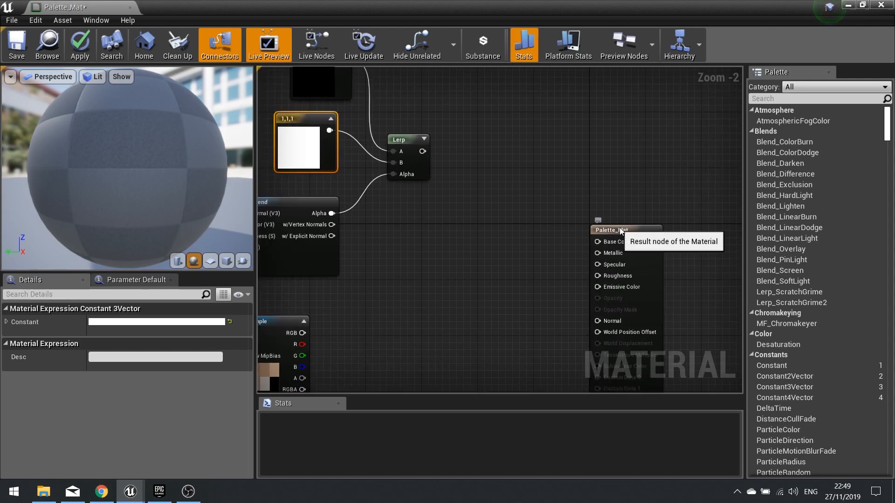
left_click_drag(621, 230, 697, 238)
left_click_drag(295, 333, 336, 327)
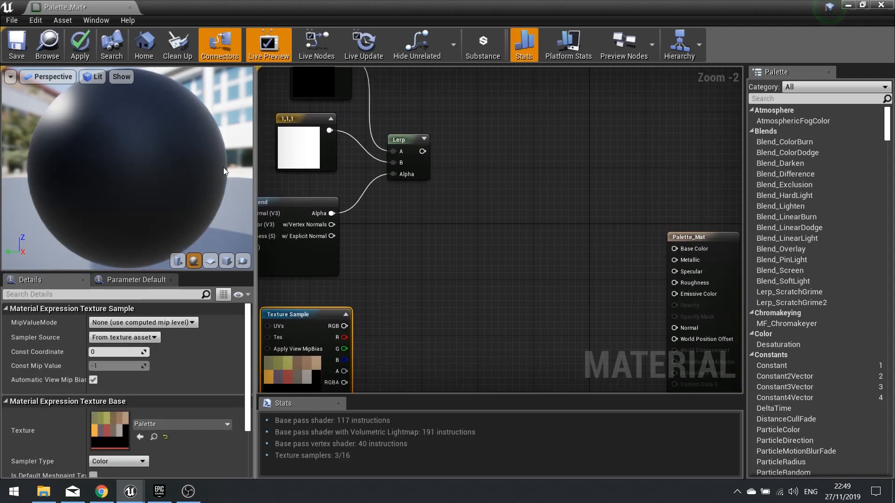
left_click_drag(422, 151, 686, 250)
left_click_drag(127, 153, 151, 159)
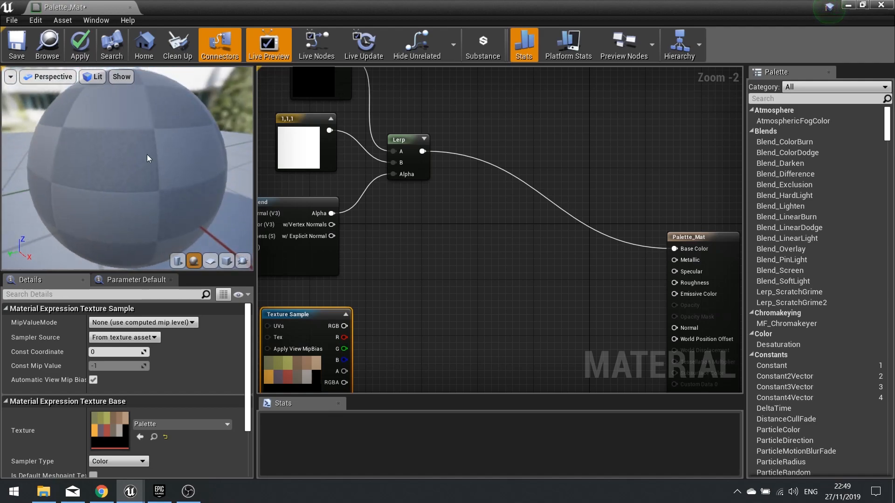
left_click_drag(193, 186, 191, 210)
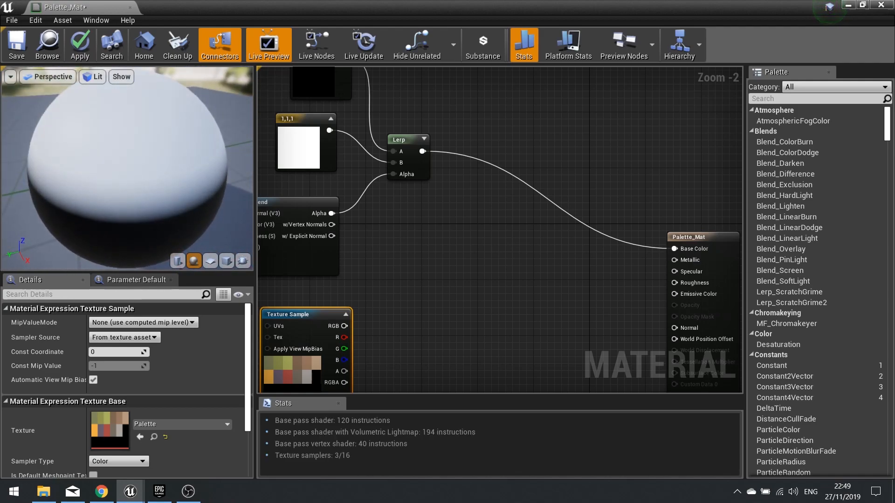
Step: Move the Texture Sample node further down below the WorldAlignedBlend node
right_click_drag(392, 296, 533, 171)
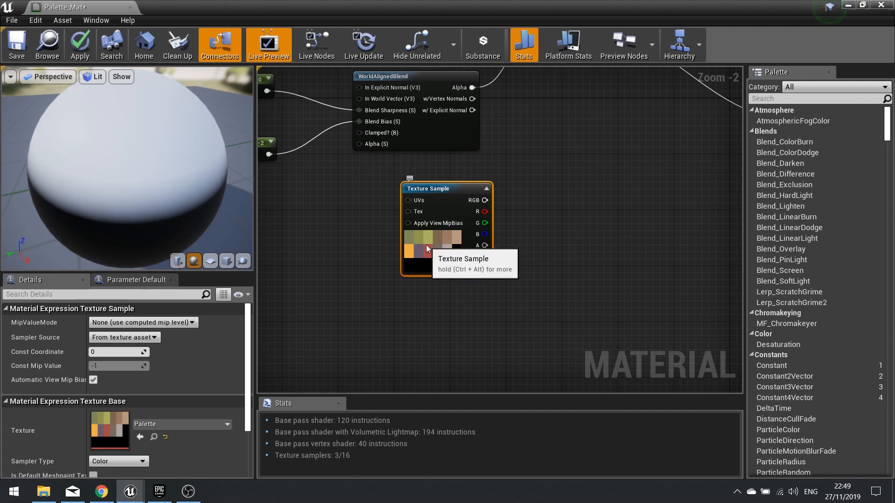
left_click_drag(455, 254, 455, 282)
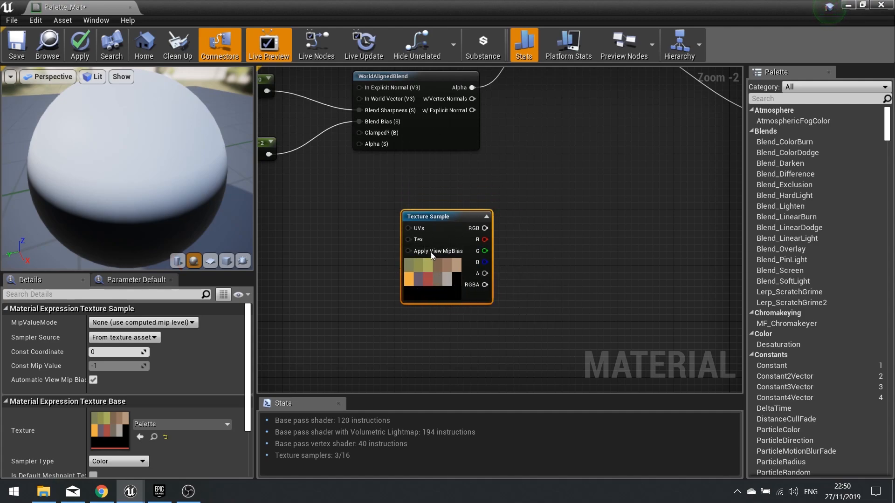
right_click_drag(536, 242, 405, 314)
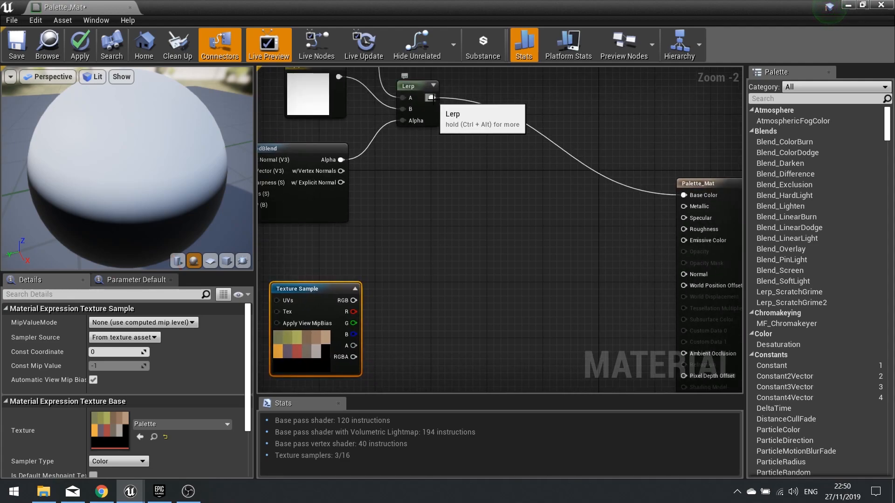
Step: Add a Multiply node with the Lerp output connected to its A input and place it just past the Lerp node
left_click_drag(432, 98, 472, 203)
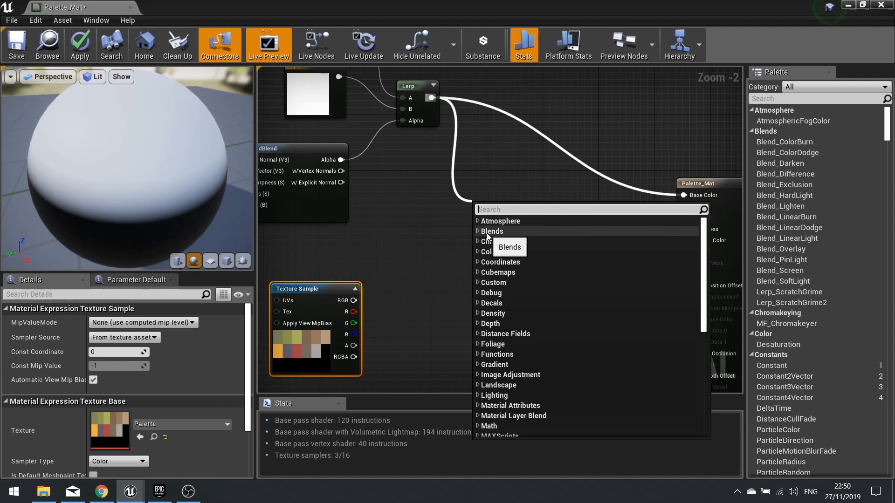
type("mul")
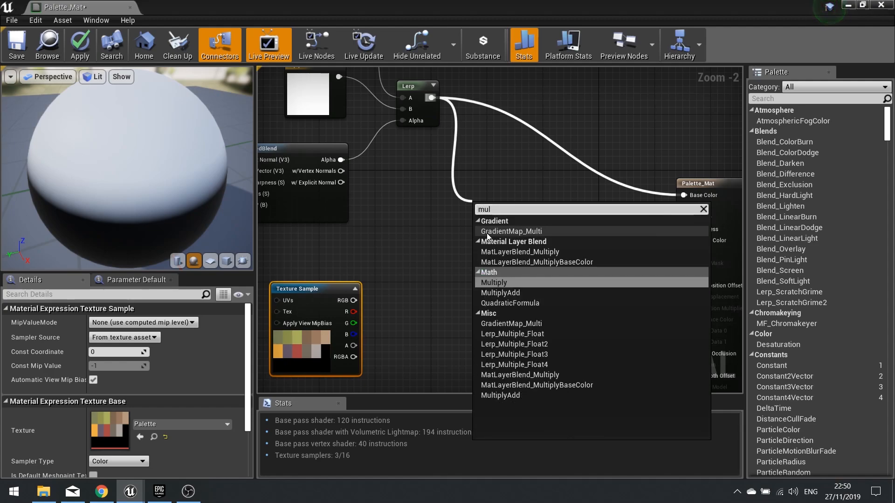
key("Return")
left_click_drag(494, 210, 495, 145)
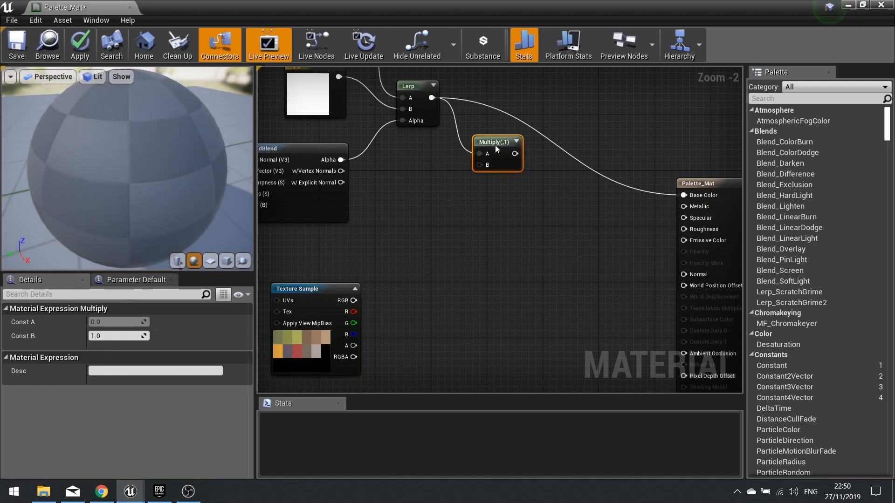
Step: Add a second Texture Sample node below the Multiply node and assign it the T_Perlin_Noise_M texture
left_click(413, 212)
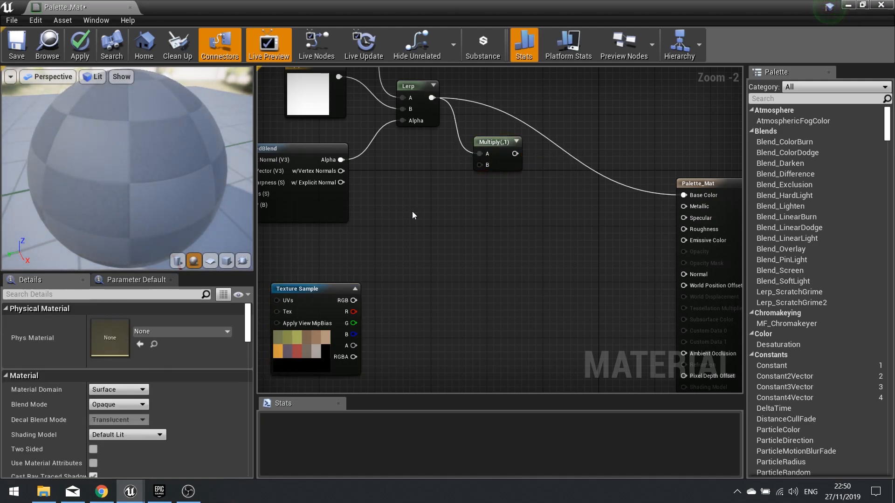
left_click(382, 204)
left_click_drag(412, 273, 406, 246)
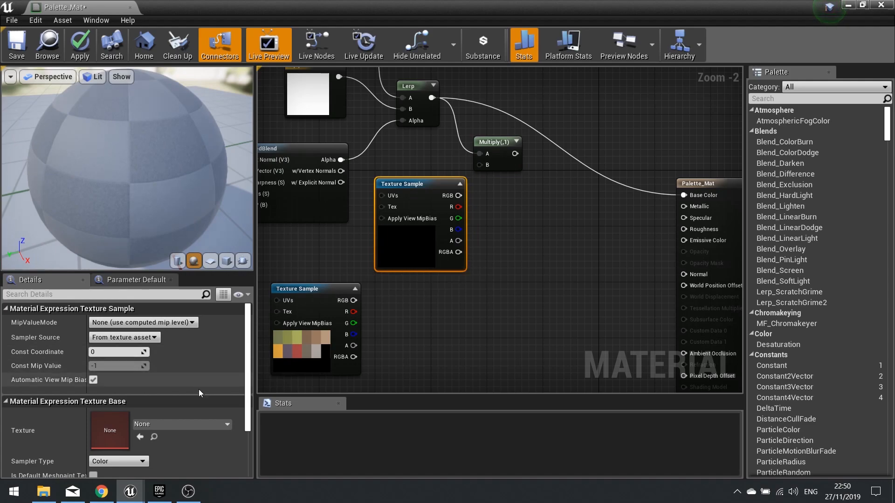
left_click(181, 425)
type("noise")
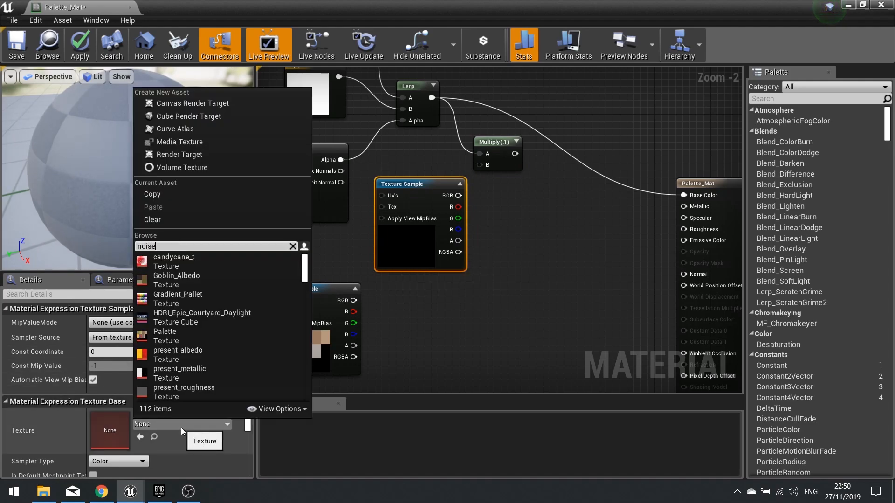
left_click(186, 278)
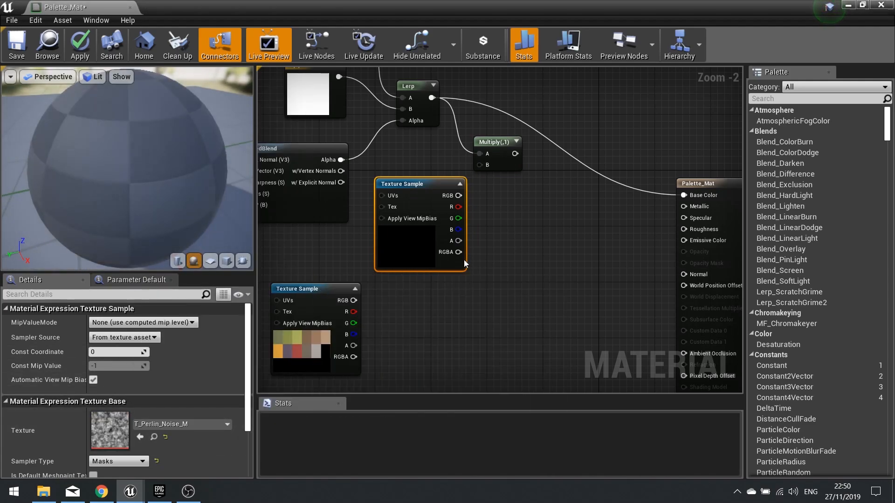
Step: Connect the noise texture's RGB to Multiply B and the Multiply output to Base Color, and check the result on the preview sphere
left_click_drag(458, 196, 704, 200)
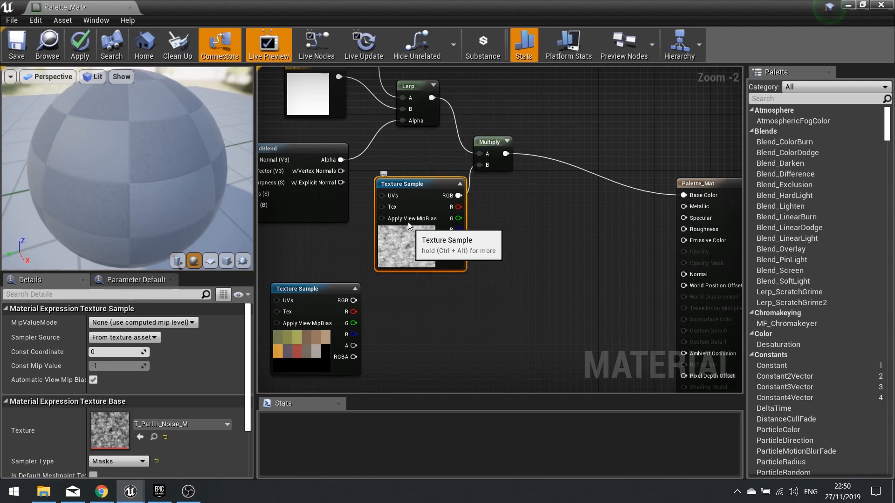
left_click_drag(132, 156, 230, 221)
left_click_drag(160, 186, 164, 119)
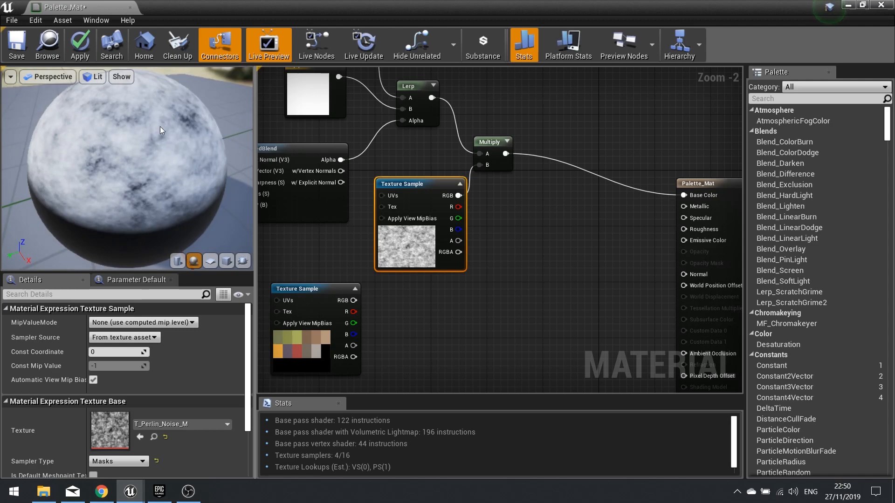
left_click_drag(144, 163, 150, 184)
Step: Reposition both Texture Samples and create an Add node taking the Multiply output in A and the palette texture's RGB in B
left_click_drag(324, 329, 330, 343)
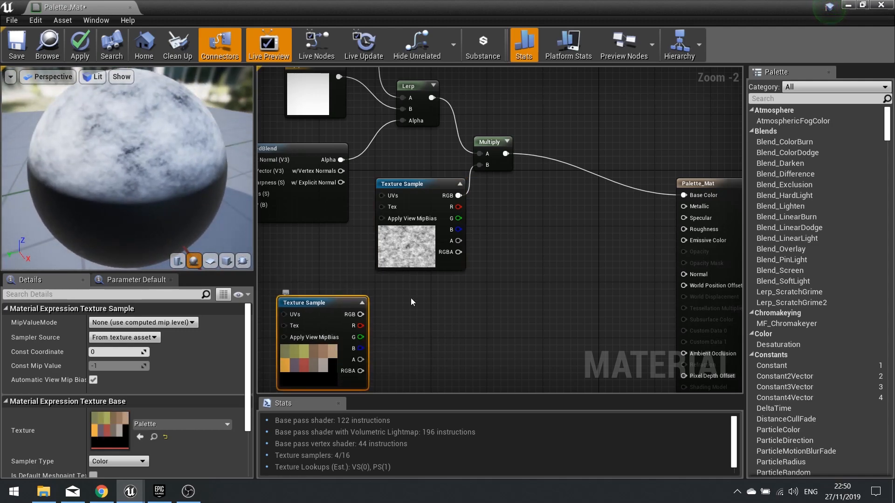
left_click_drag(407, 242, 393, 227)
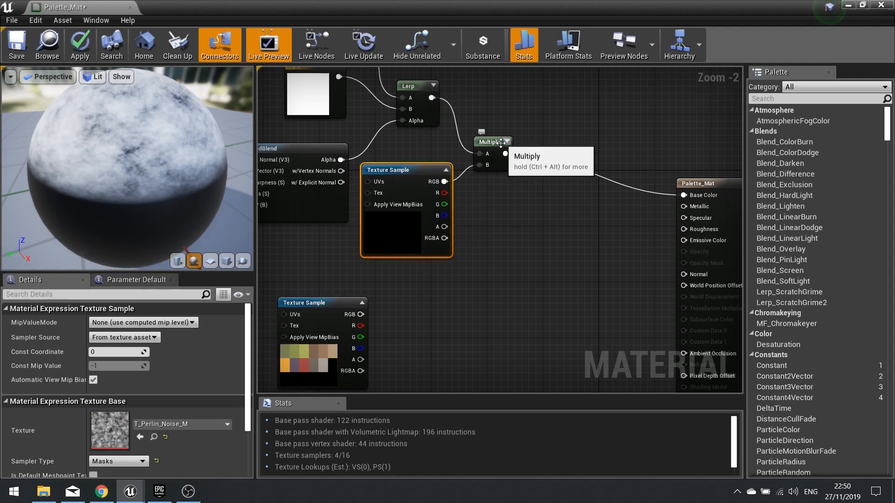
left_click_drag(505, 155, 543, 257)
type("add")
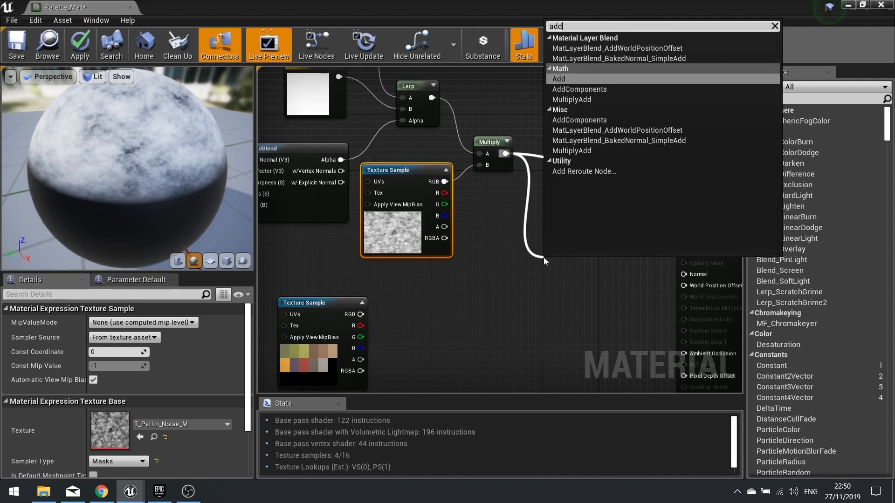
left_click(558, 90)
left_click_drag(546, 274, 354, 313)
left_click_drag(343, 304, 448, 306)
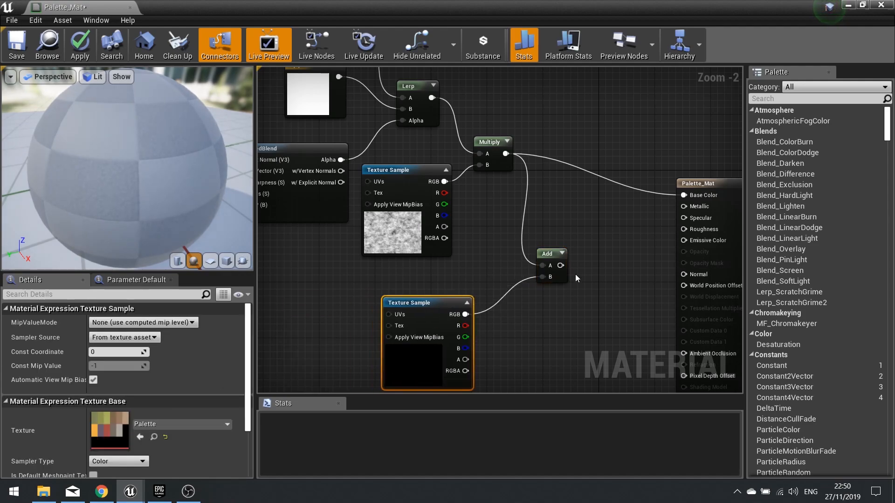
Step: Connect the Add output to Base Color on the Palette_Mat result node and inspect the material on the preview sphere
left_click_drag(559, 265, 687, 200)
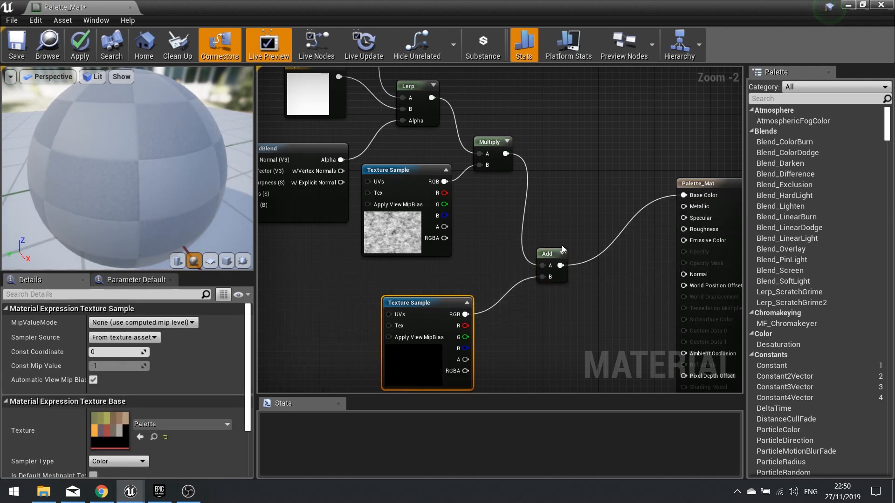
left_click_drag(144, 150, 143, 150)
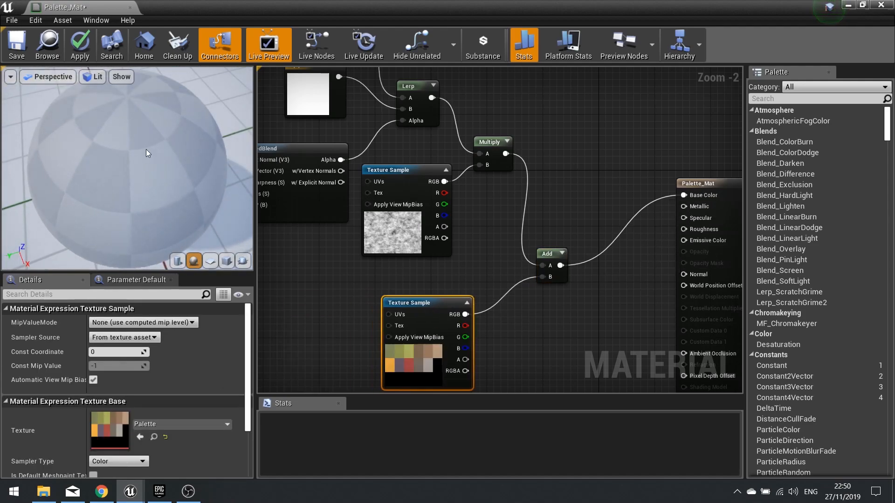
left_click_drag(204, 214, 171, 172)
right_click_drag(345, 285, 409, 338)
right_click_drag(484, 345, 473, 273)
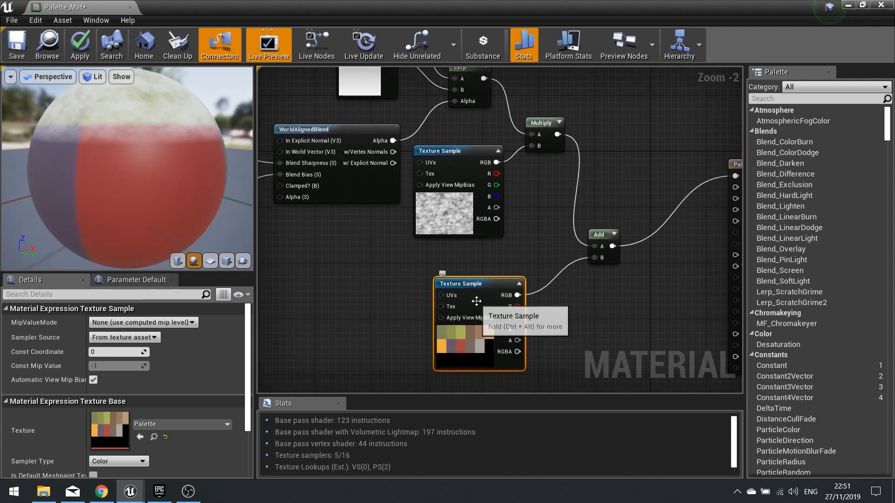
right_click_drag(316, 236, 437, 247)
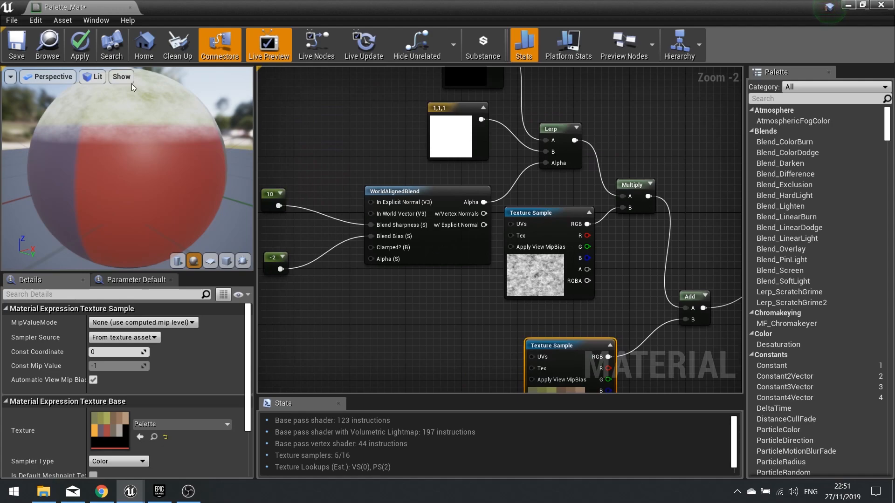
right_click_drag(274, 180, 330, 188)
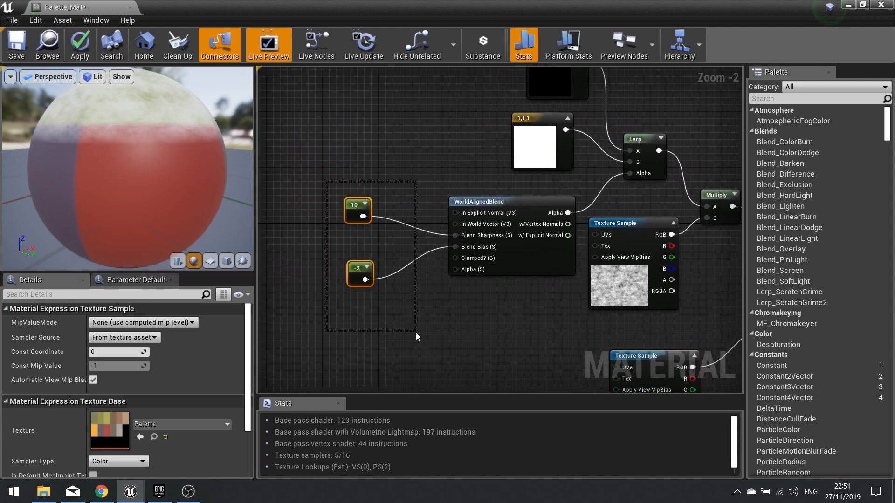
left_click_drag(416, 332, 415, 332)
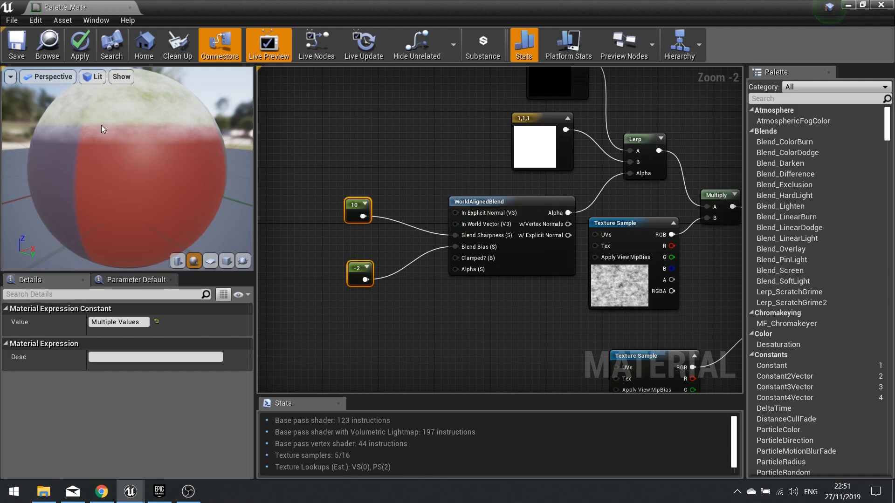
Step: Apply the Palette_Mat changes and close the material editor
left_click(70, 39)
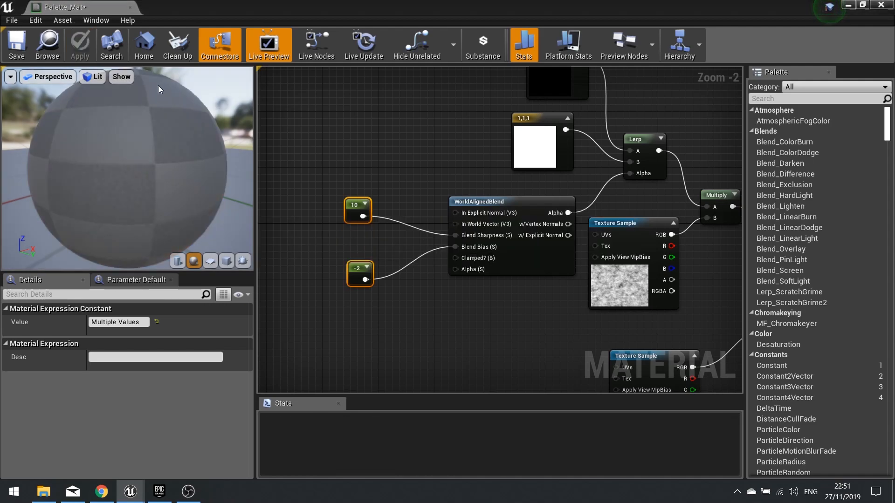
left_click(879, 7)
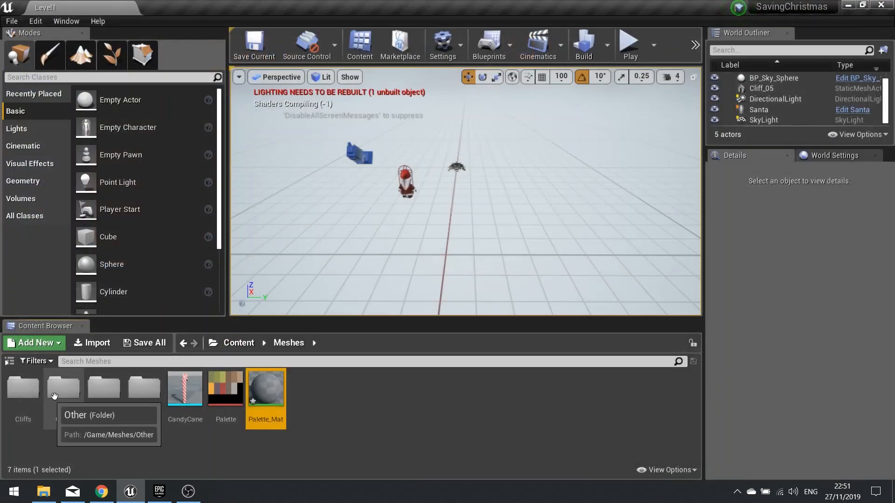
Step: Open Cliff_01 from the Cliffs folder, assign Palette_Mat to Element 1, and close the mesh after checking its upper surface
double_click(23, 385)
double_click(24, 389)
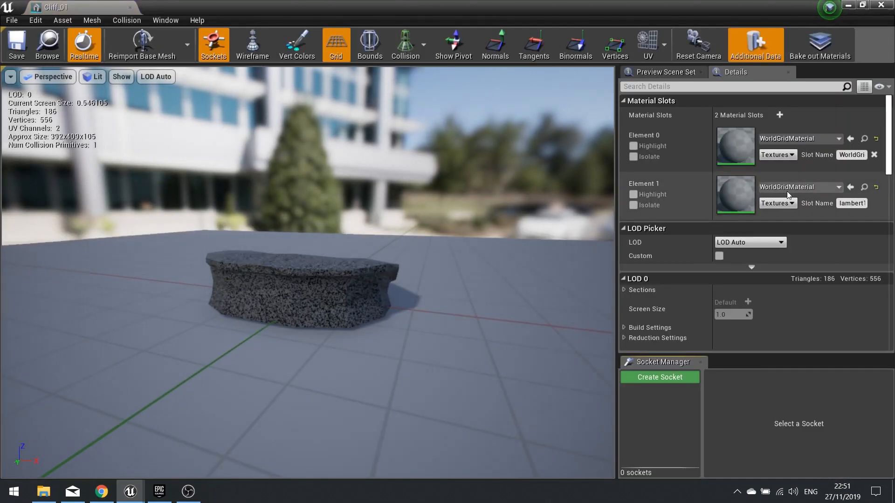
left_click(796, 190)
type("pal")
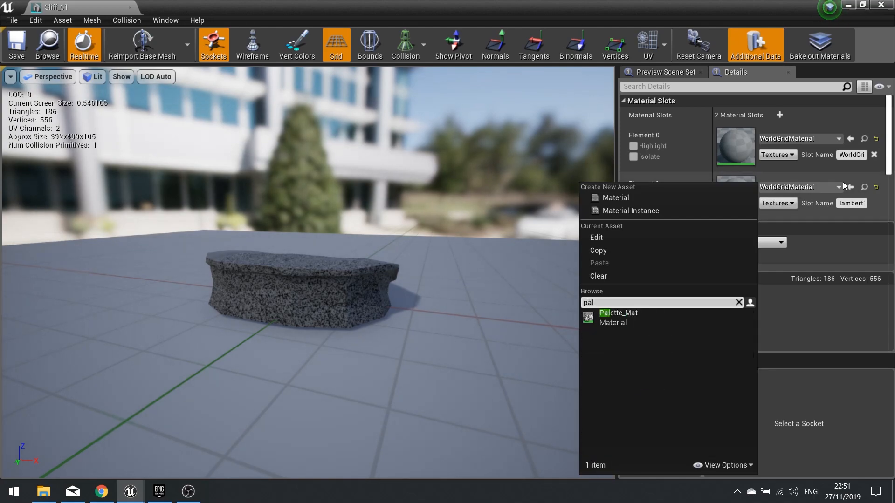
left_click(653, 315)
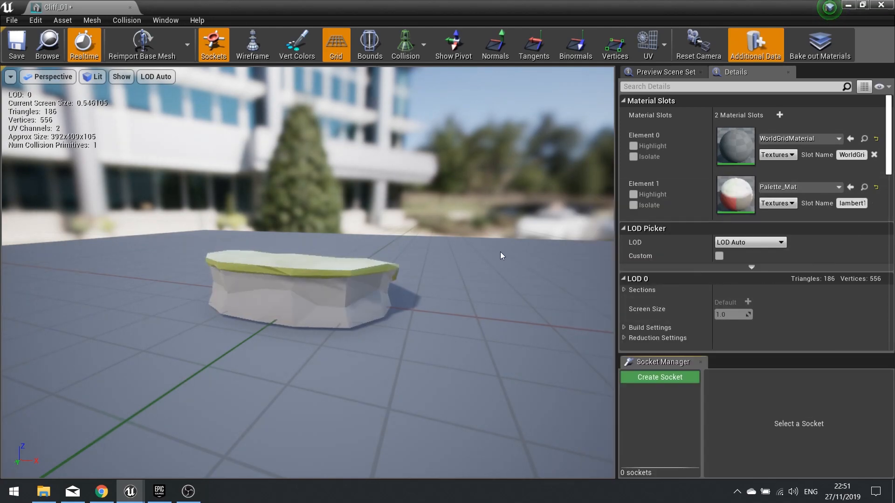
left_click_drag(490, 252, 453, 262)
scroll(433, 266, "up", 5)
mouse_move(243, 325)
left_mouse_down()
mouse_move(244, 261)
mouse_move(242, 325)
left_mouse_up()
left_click_drag(336, 402, 195, 318)
left_click_drag(338, 341, 257, 339)
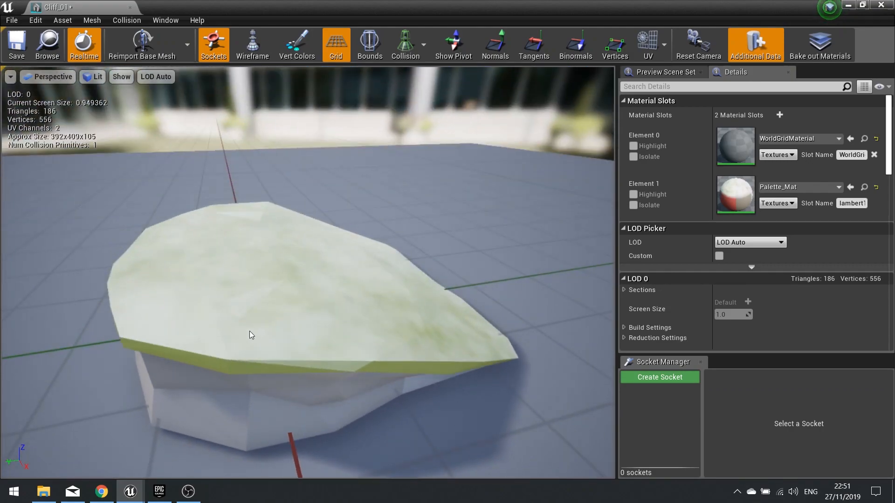
left_click(880, 5)
Step: Assign Palette_Mat to Element 1 of the Cliff_02 mesh, save it and close its editor
double_click(62, 391)
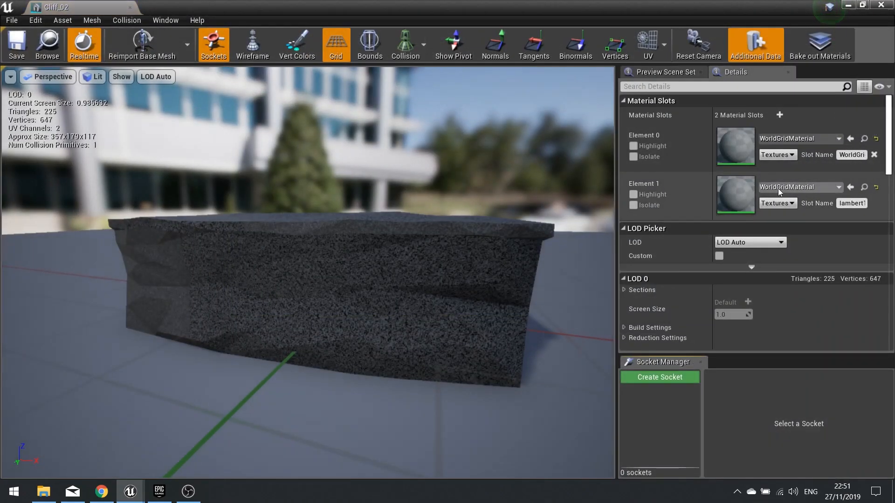
left_click(778, 188)
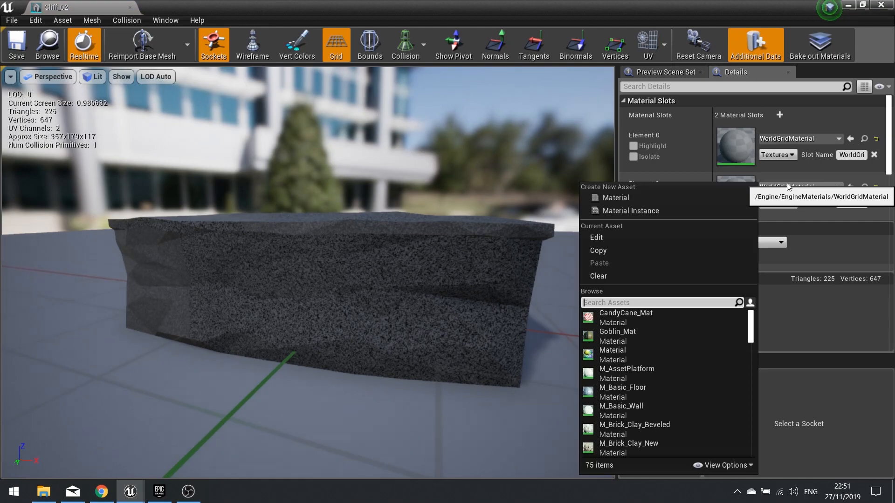
type("palette")
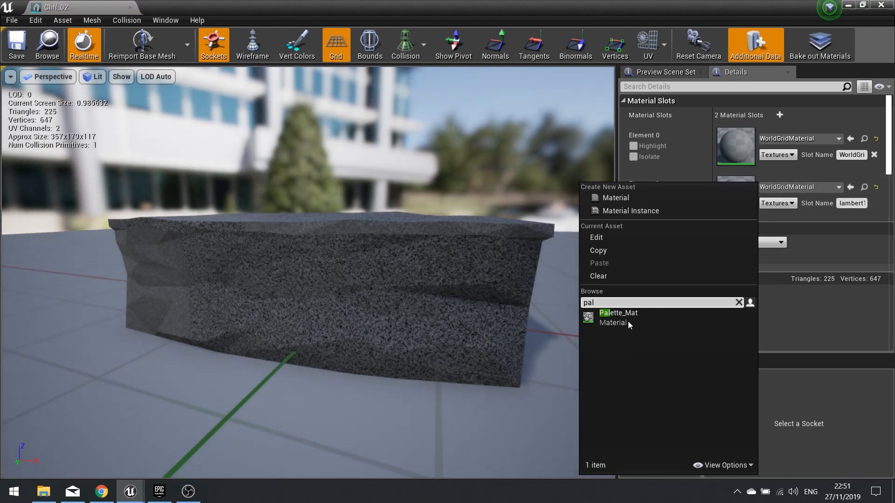
left_click(628, 322)
left_click(17, 46)
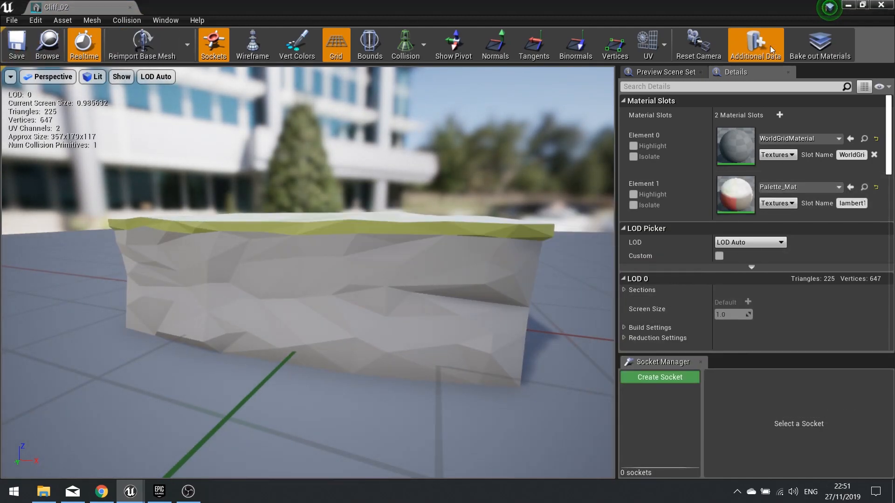
left_click(878, 6)
Step: Assign Palette_Mat to Element 1 of the Cliff_03 mesh, save it and close its editor
double_click(123, 389)
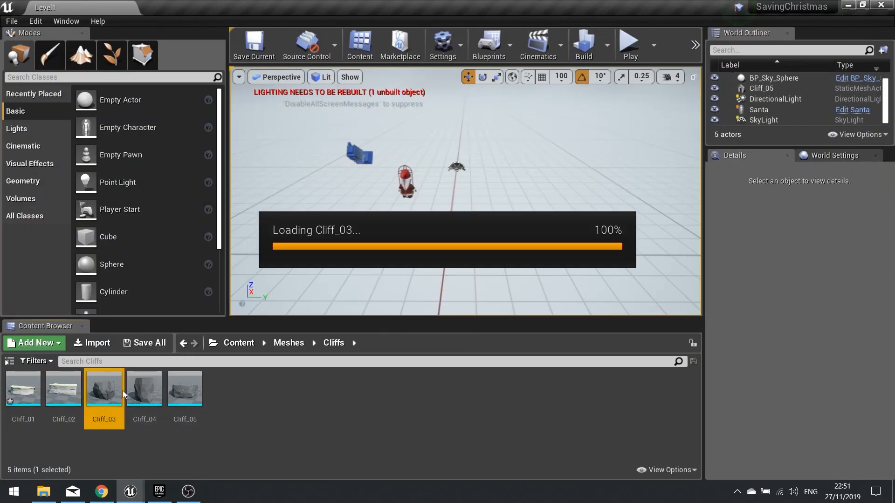
left_click(794, 187)
type("pa")
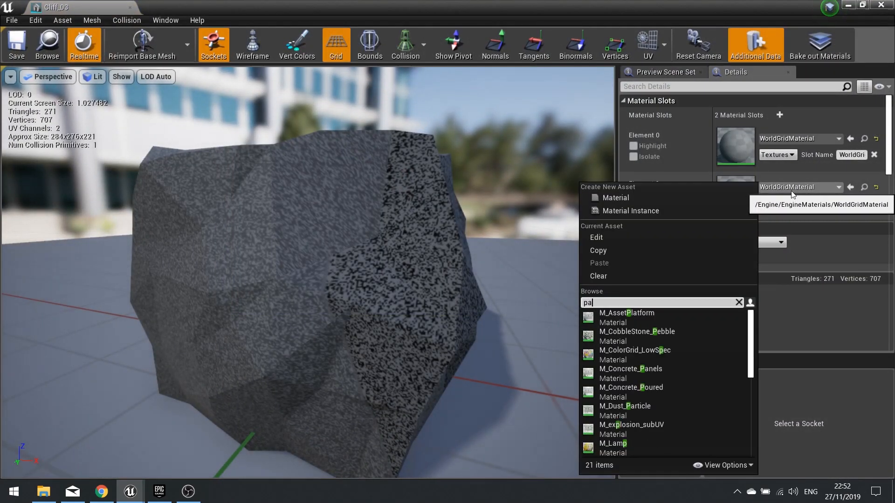
type("l")
left_click(634, 322)
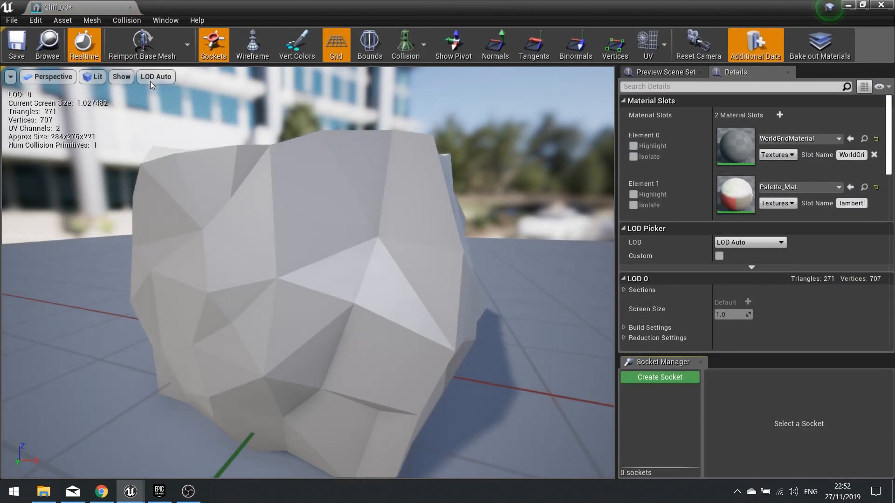
left_click(18, 46)
left_click(880, 6)
Step: Assign Palette_Mat to Element 1 of the Cliff_04 mesh, save it and close its editor
double_click(154, 405)
left_click(787, 187)
type("pal")
left_click(637, 321)
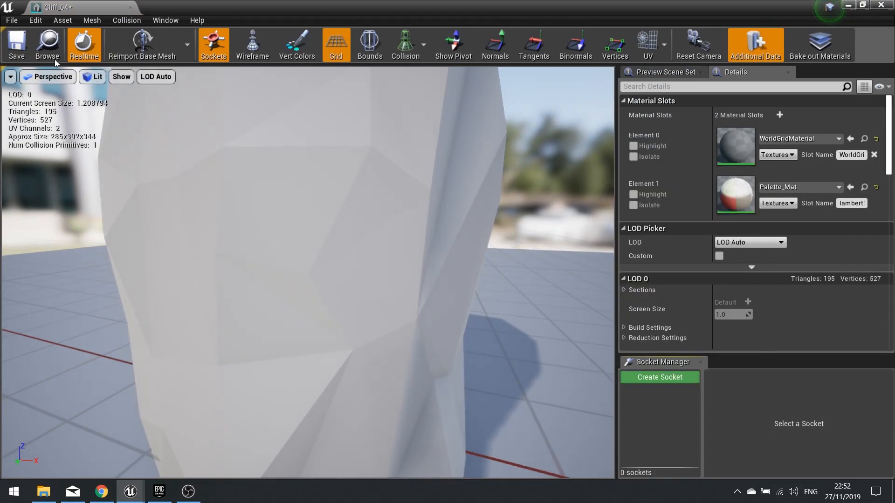
left_click(881, 6)
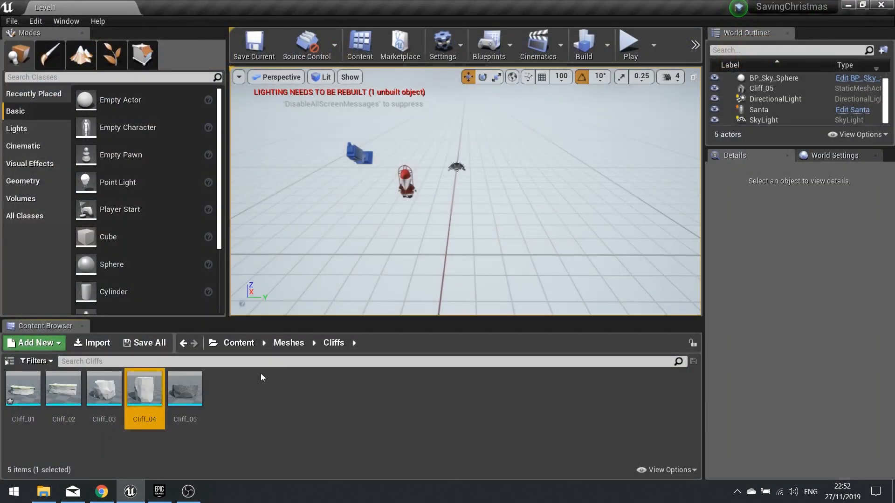
Step: Assign Palette_Mat to Element 0 of the Cliff_05 mesh, save it, check its upper surface and close its editor
double_click(195, 390)
left_click(797, 138)
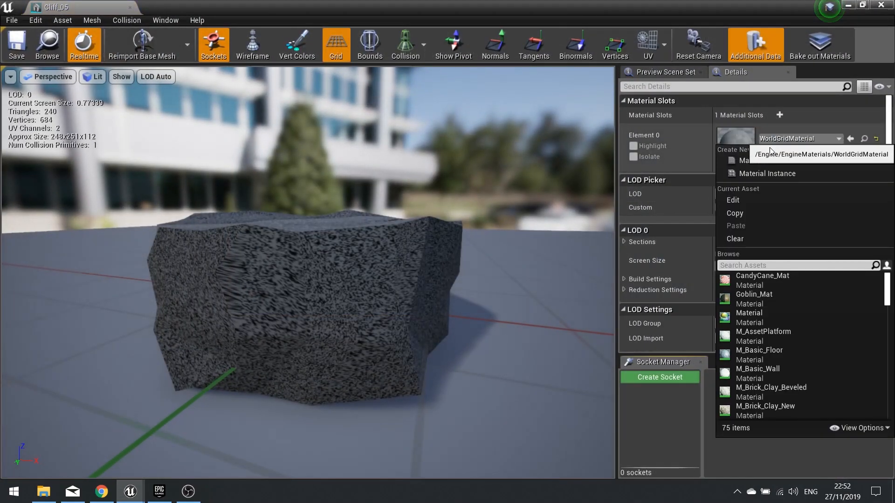
type("pal")
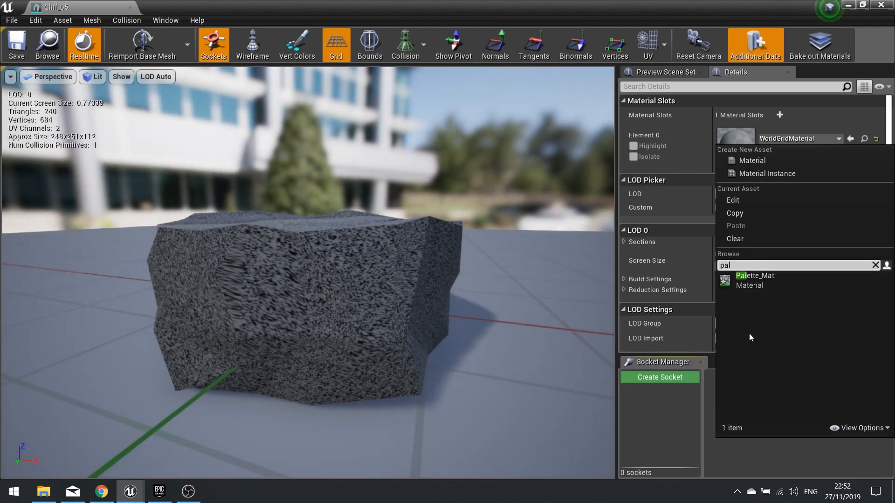
left_click(757, 280)
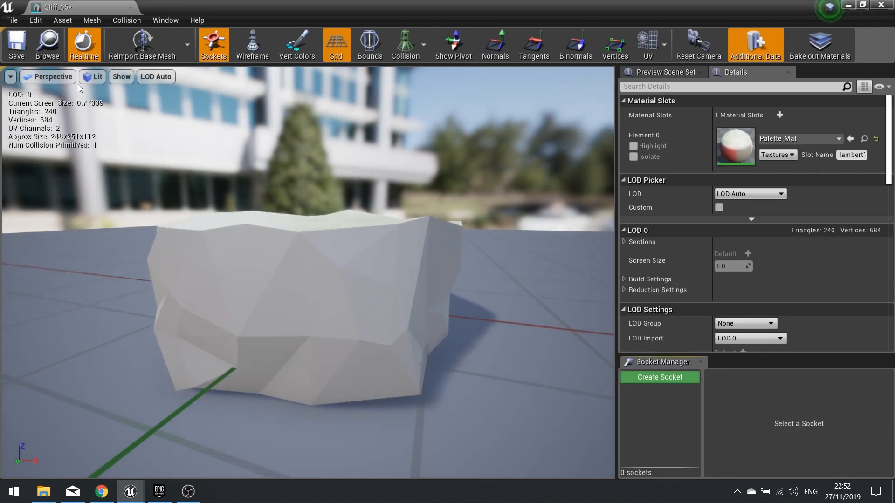
left_click(16, 43)
left_click_drag(379, 256, 385, 298)
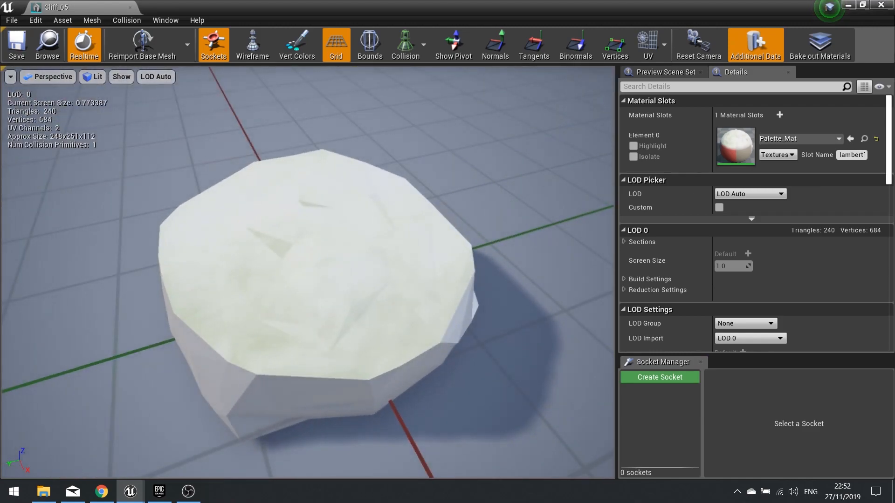
left_click(881, 4)
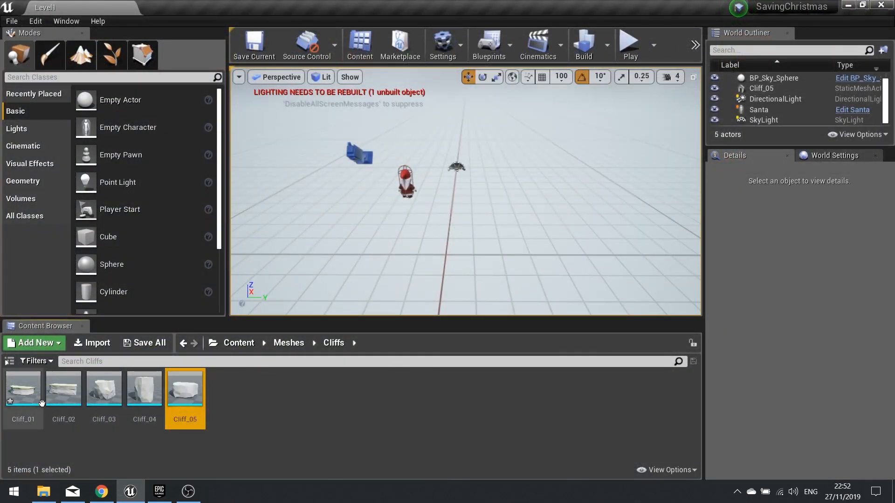
Step: Place a Cliff_01 mesh in the level close to the Santa character
mouse_move(483, 248)
right_mouse_down()
mouse_move(499, 237)
mouse_move(483, 248)
right_mouse_up()
mouse_move(459, 201)
right_mouse_down()
mouse_move(476, 193)
mouse_move(461, 200)
mouse_move(478, 202)
mouse_move(458, 202)
right_mouse_up()
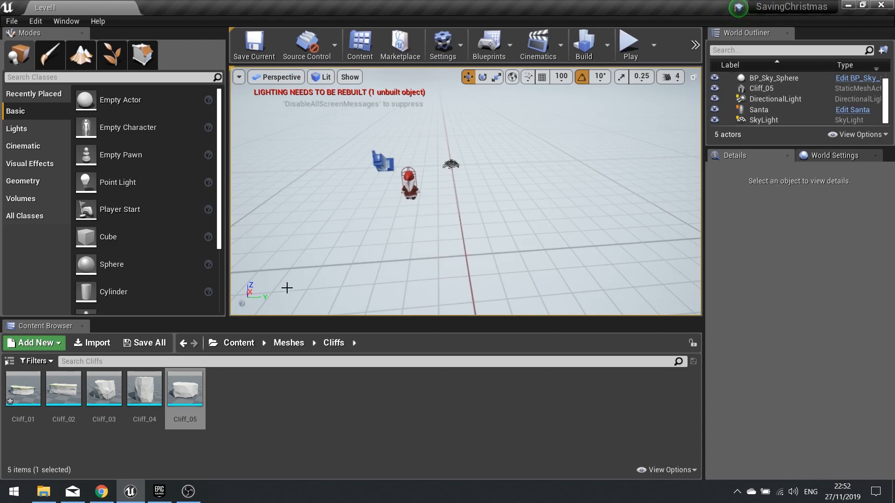
right_click_drag(369, 265, 379, 251)
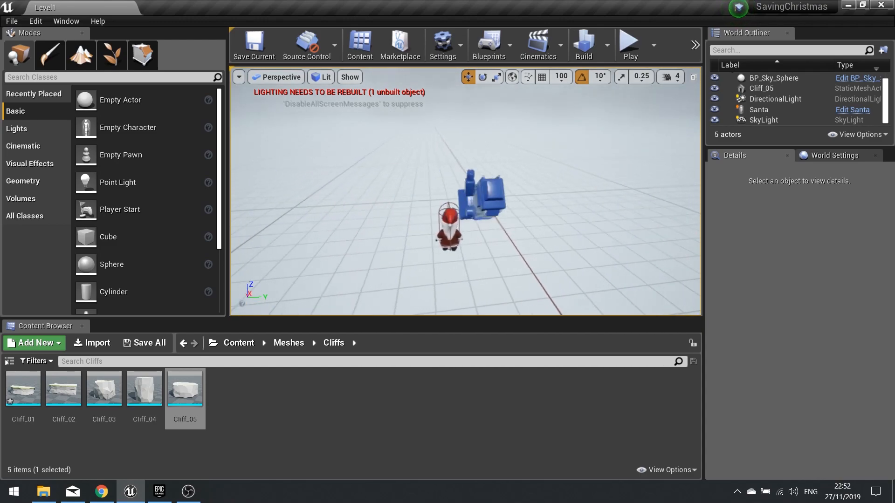
left_click_drag(21, 387, 435, 226)
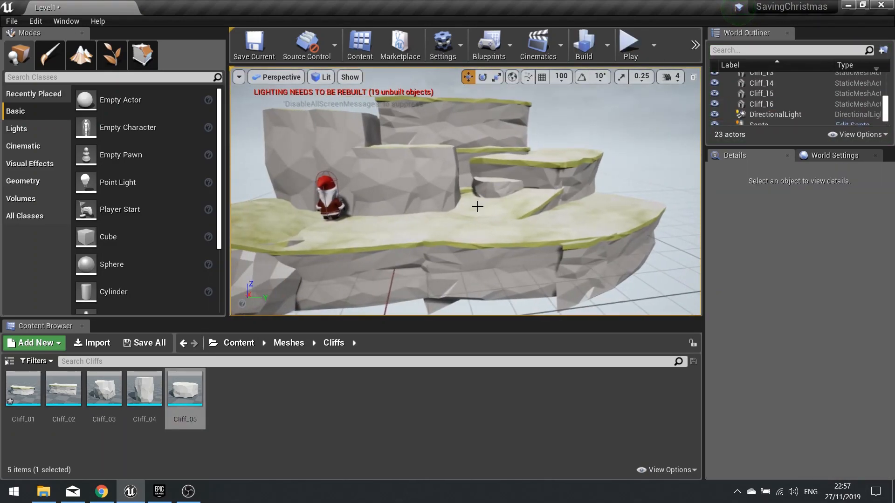
Step: Select the Santa character standing on the assembled cliffs and open its blueprint for editing
key("w")
right_click_drag(412, 227, 381, 214)
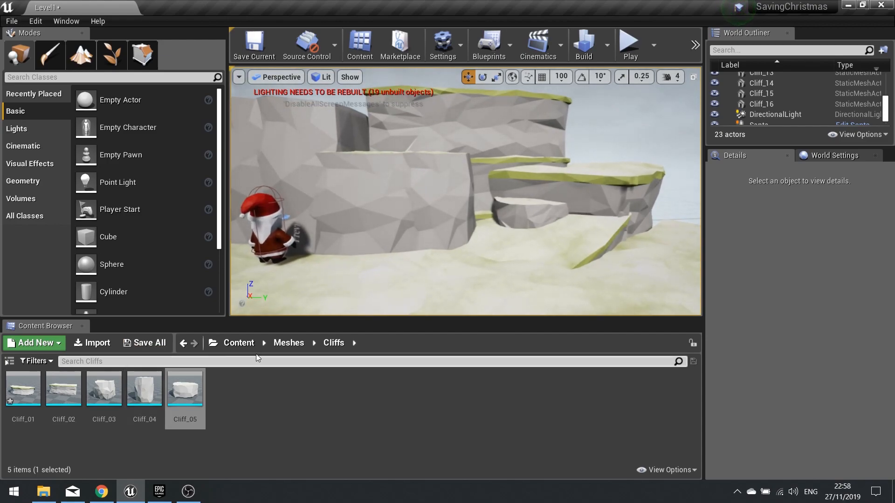
left_click(267, 229)
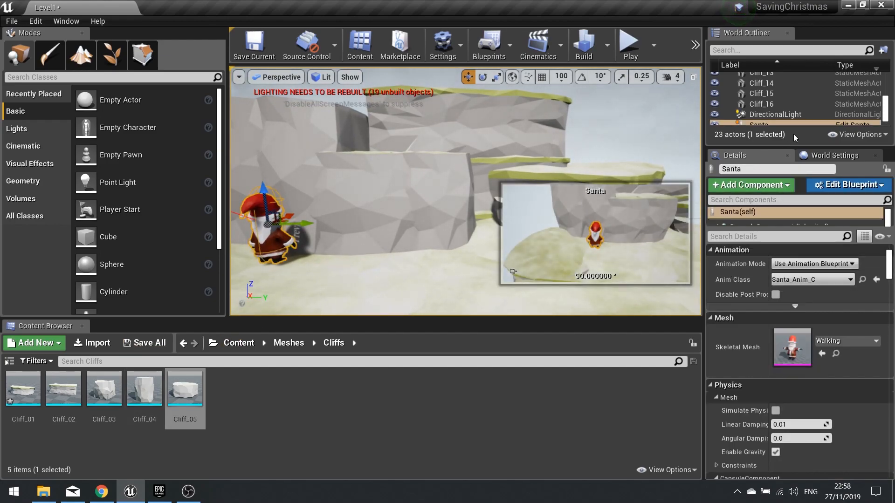
scroll(818, 113, "down", 1)
left_click(858, 114)
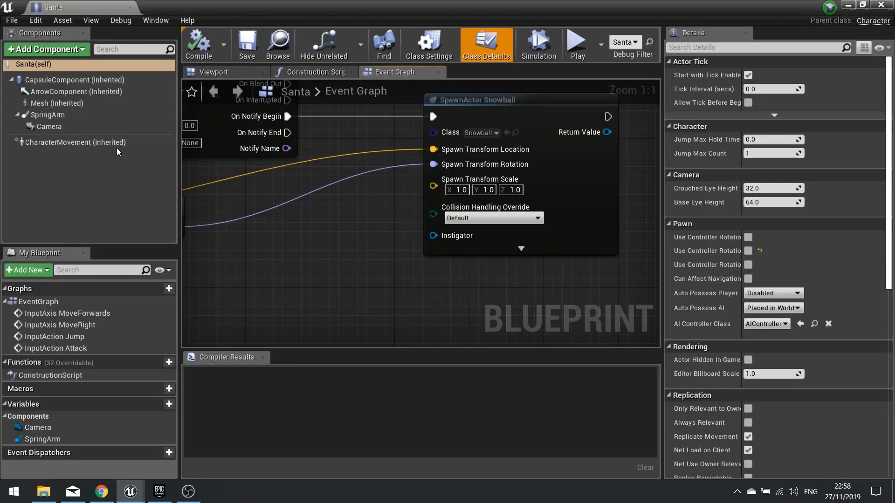
Step: Set the Jump Z Velocity of Santa's CharacterMovement component to 840, compile the blueprint and return to the level
left_click(106, 143)
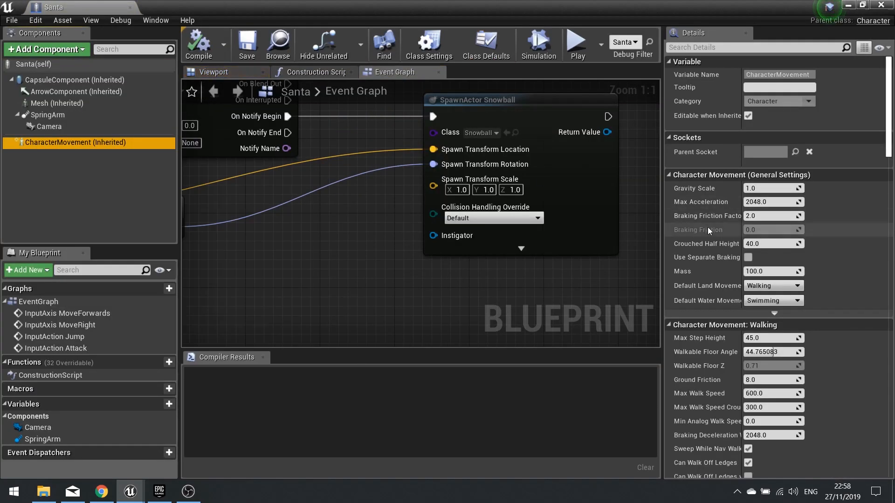
scroll(704, 264, "down", 10)
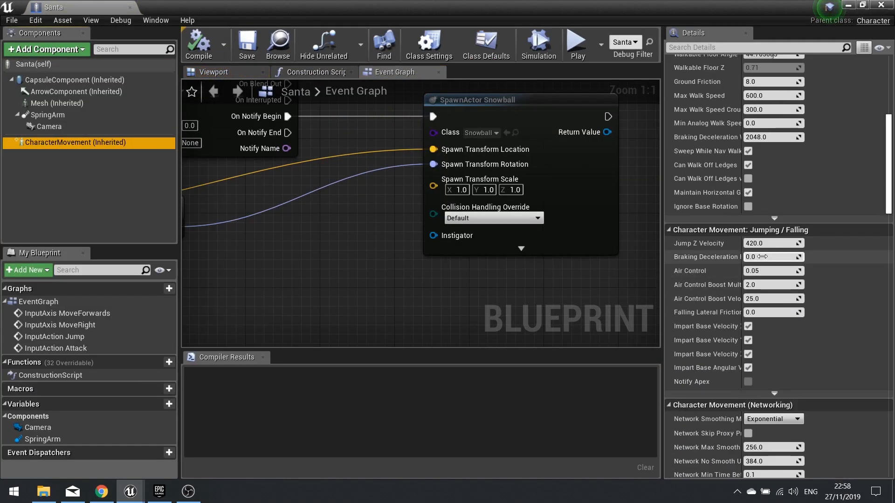
left_click(769, 243)
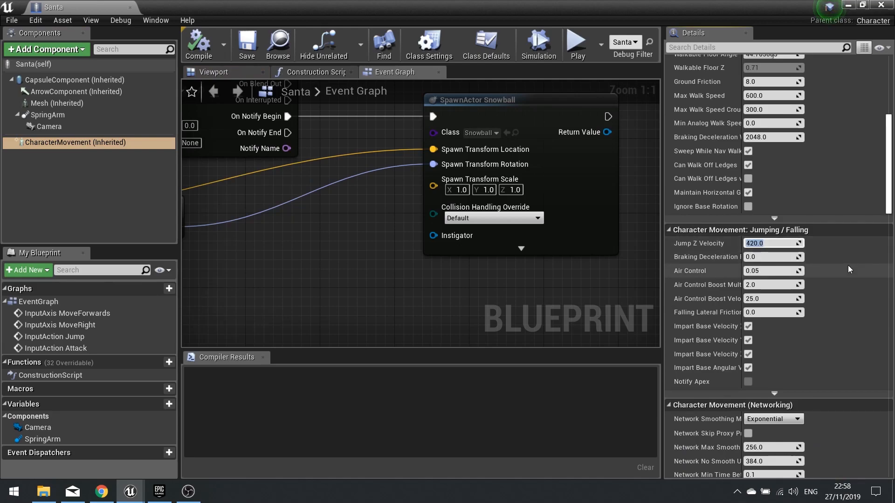
type("840.0")
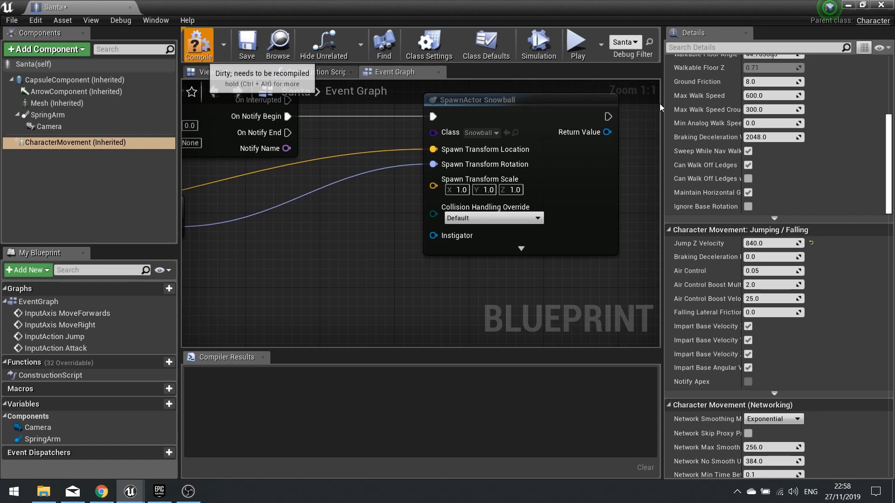
left_click(206, 57)
left_click(846, 9)
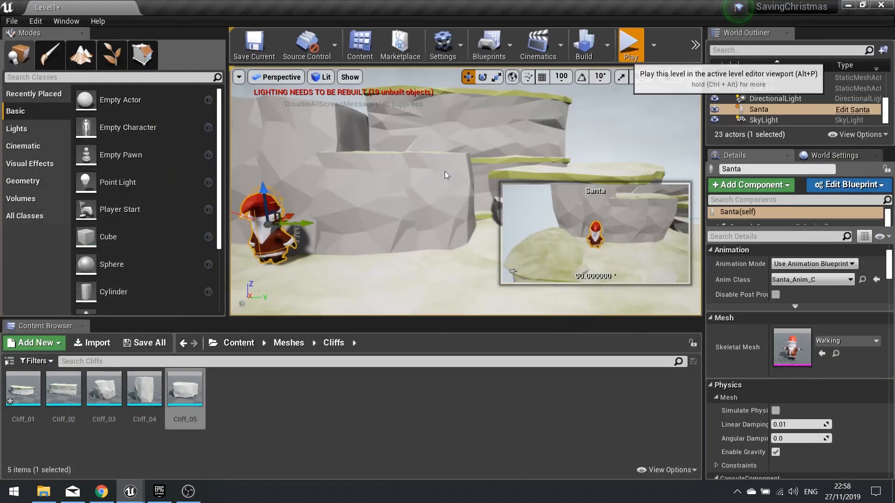
Step: Play-test the level by running and jumping Santa between the cliff ledges to check the jump height, and stop the session
left_click(630, 44)
key("w")
key("space")
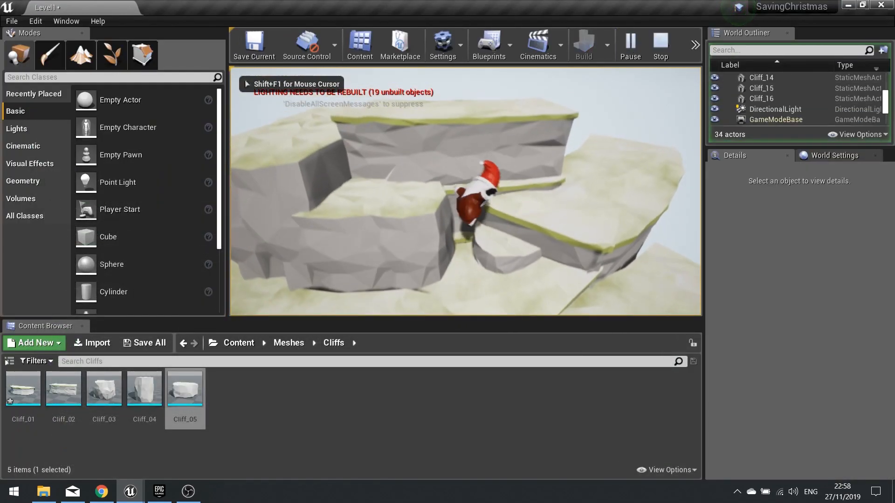
key("s")
key("w")
key("space")
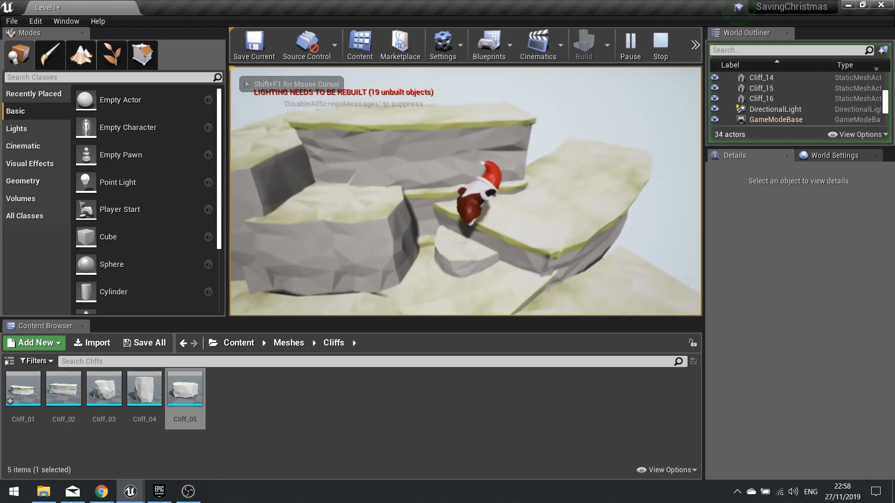
key("s")
key("w")
key("space")
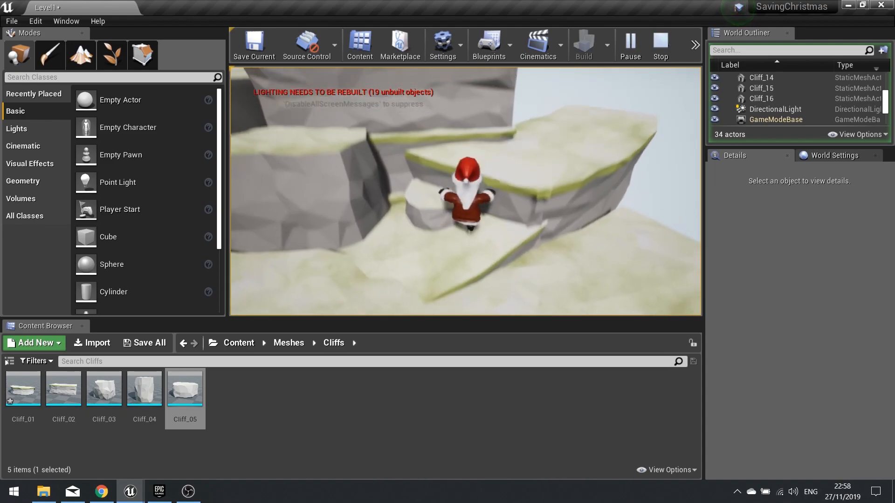
key("d")
key("s")
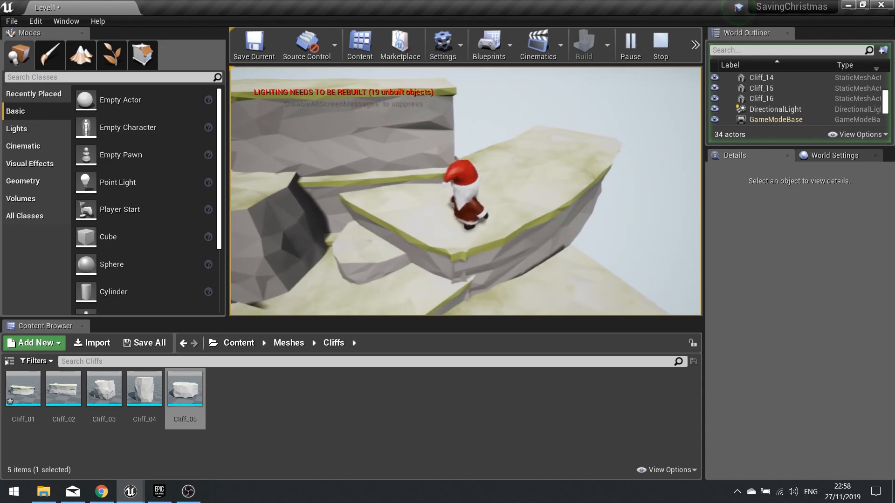
key("a")
key("space")
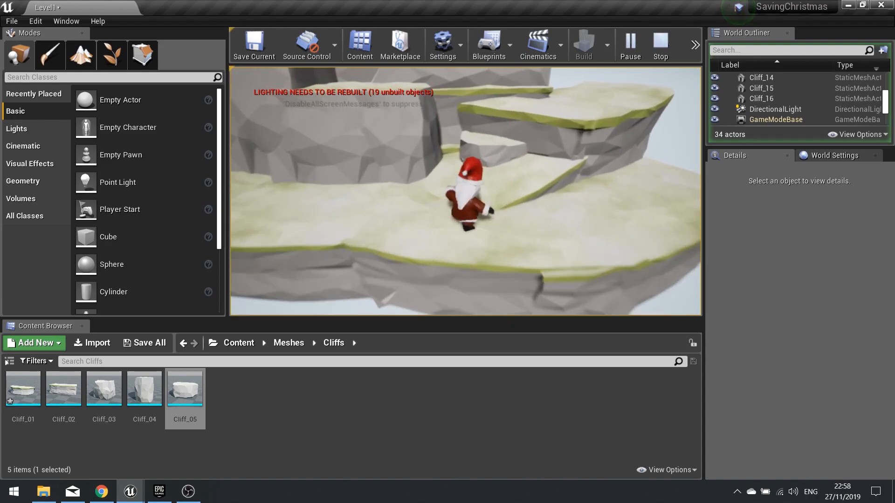
key("w")
key("space")
key("d")
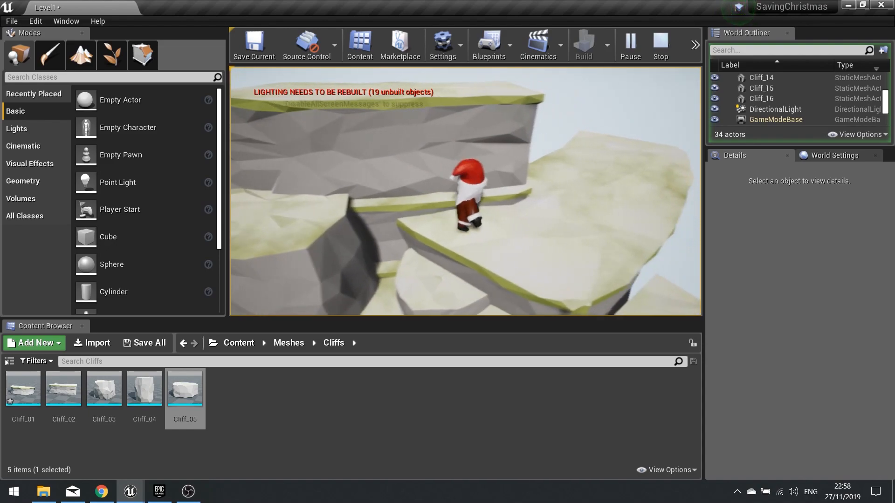
key("s")
key("d")
key("s")
key("a")
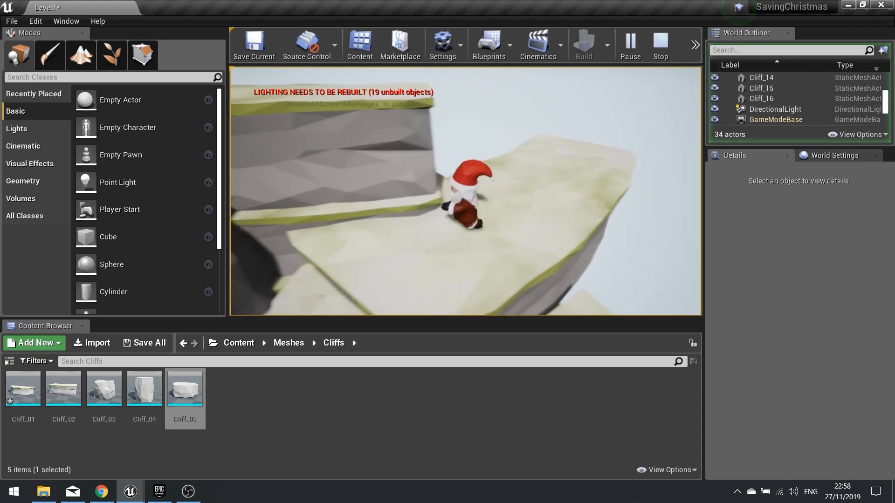
key("space")
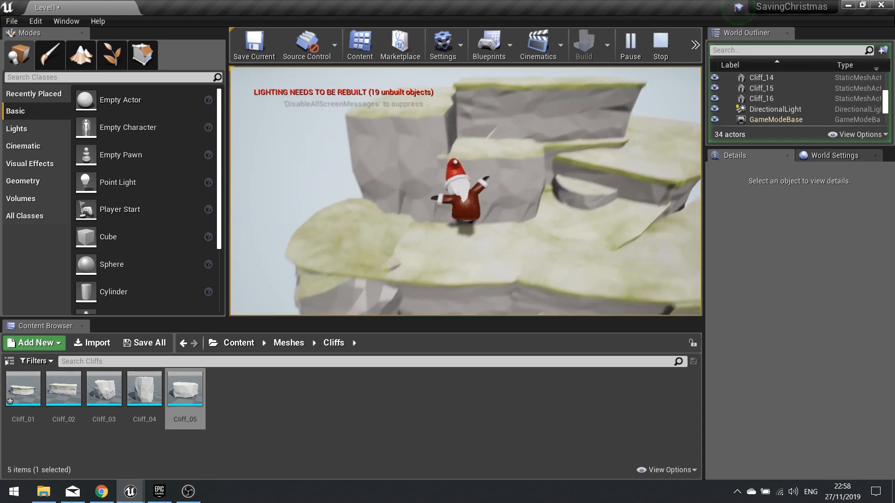
key("Escape")
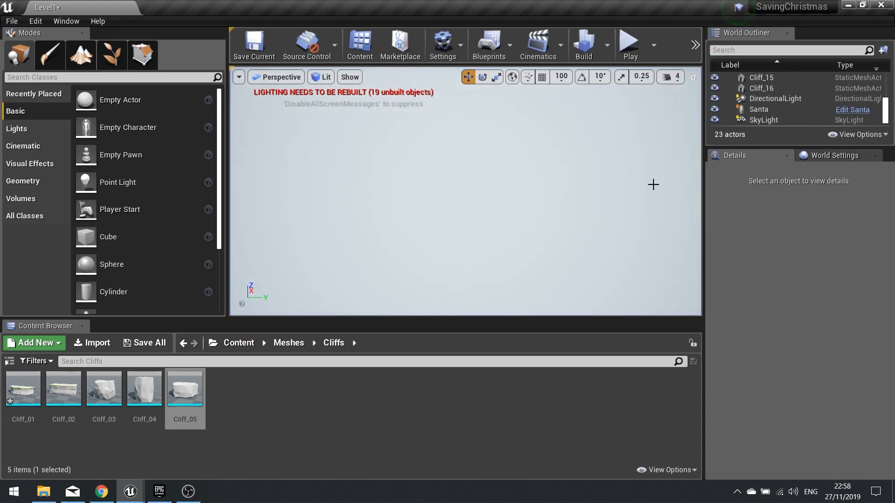
Step: Set the Air Control of Santa's CharacterMovement component to 0.9, compile the blueprint and return to the level
left_click(854, 110)
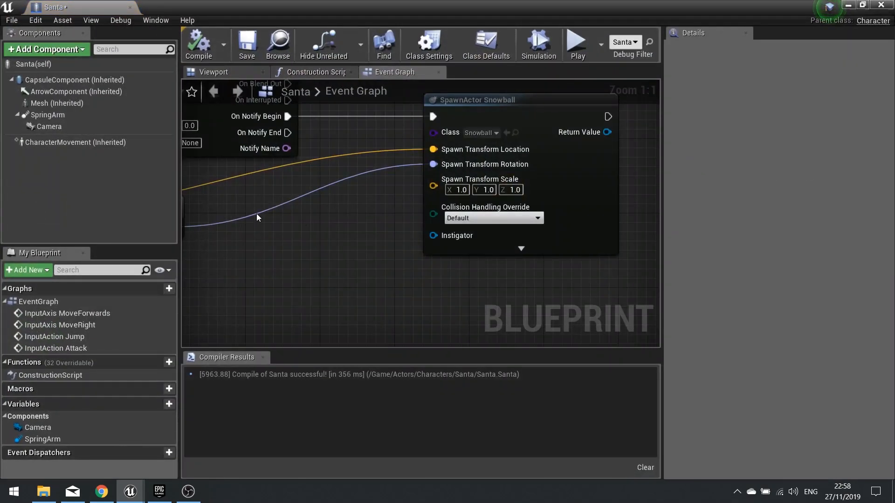
scroll(734, 274, "down", 4)
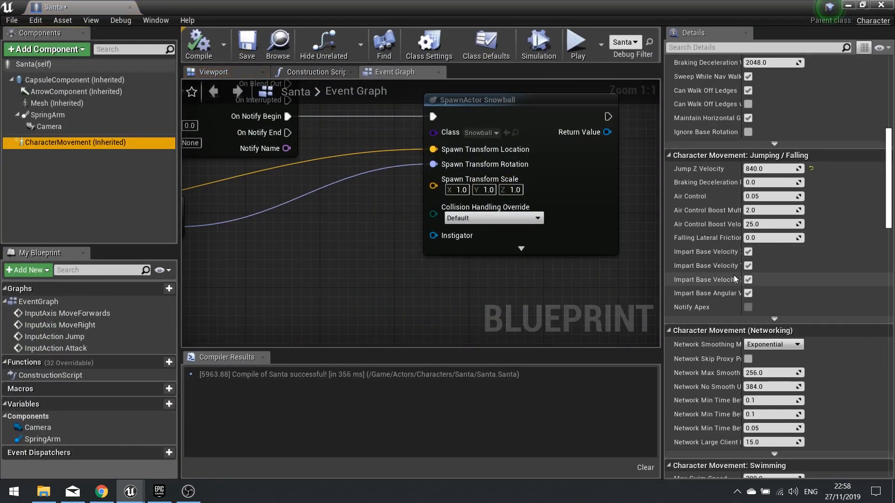
left_click(766, 180)
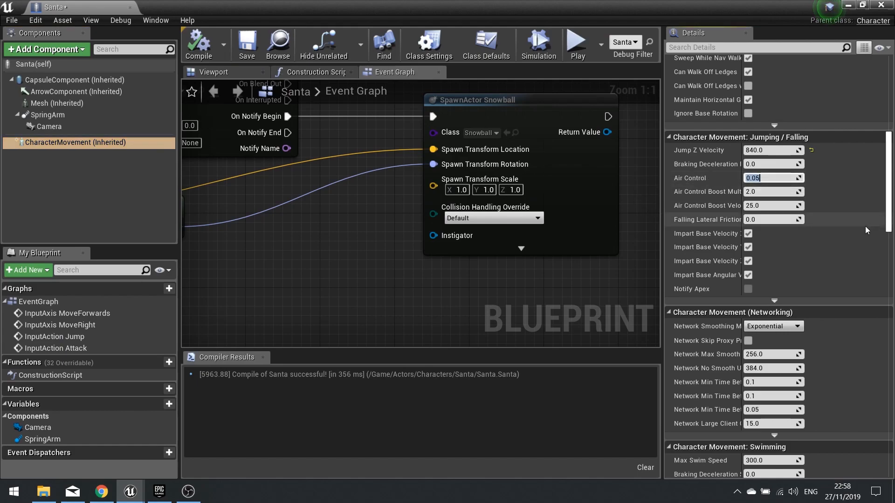
type("0.9")
key("Return")
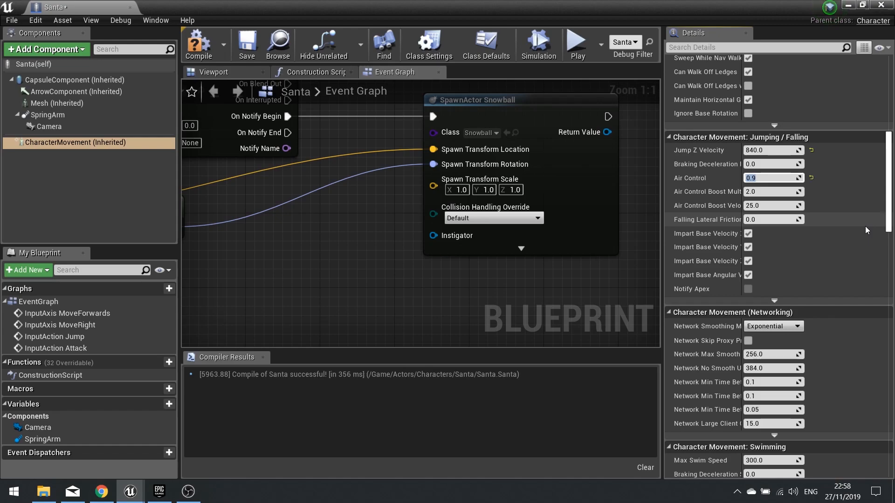
left_click(199, 47)
left_click(846, 6)
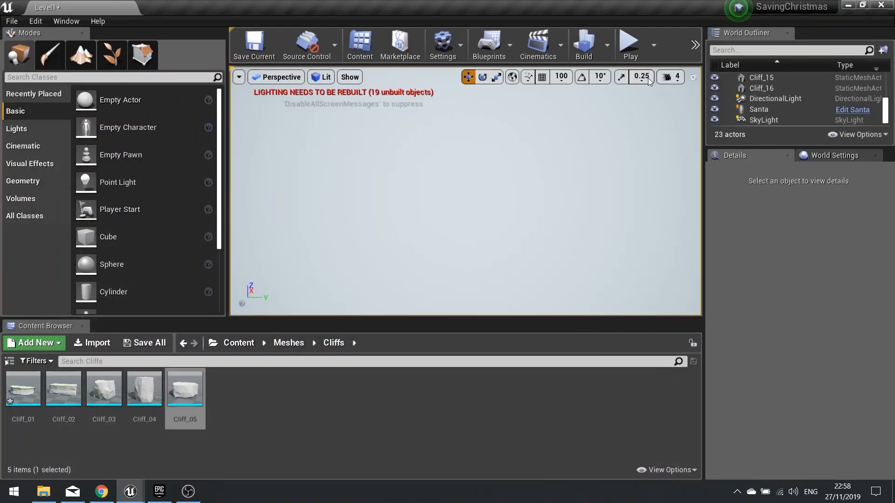
Step: Play-test the level by jumping Santa up the cliff ledges to check his mid-air steering, and stop the session
left_click(624, 49)
key("space")
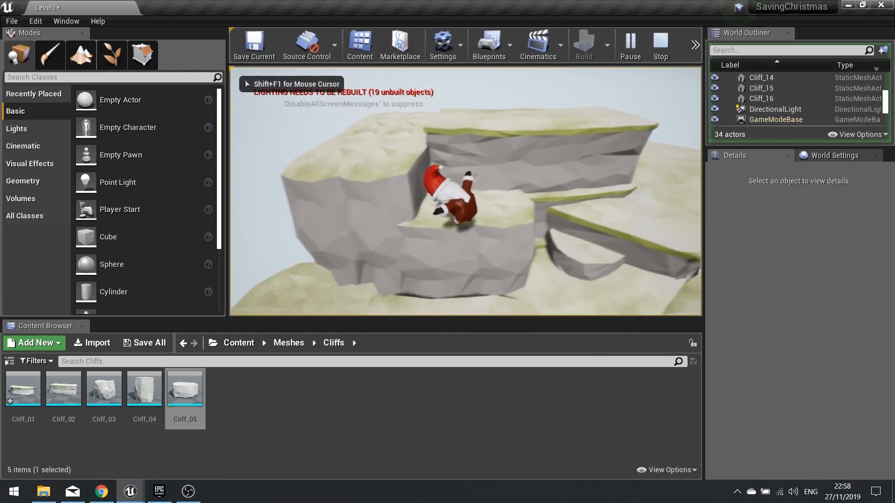
key("w")
key("space")
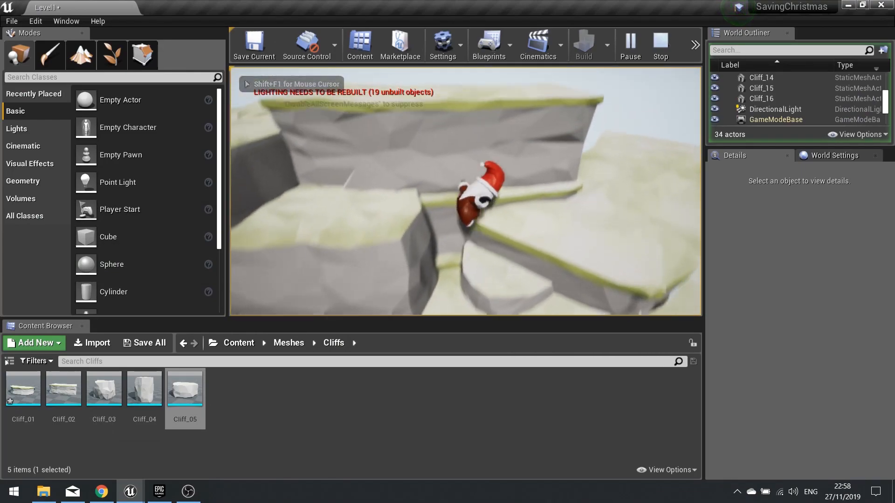
key("w")
key("space")
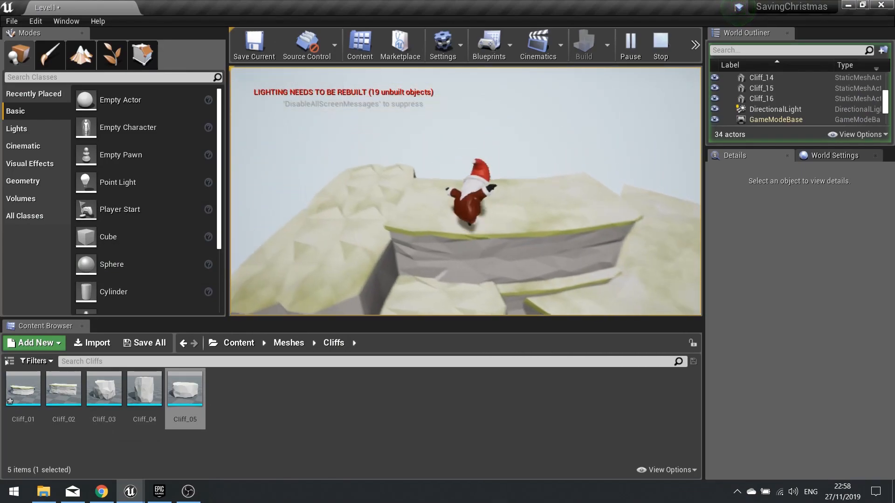
key("d")
key("space")
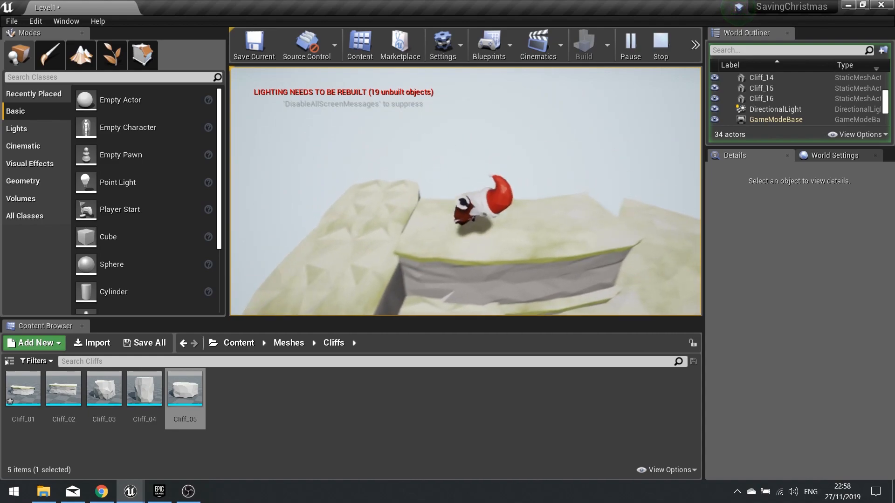
key("d")
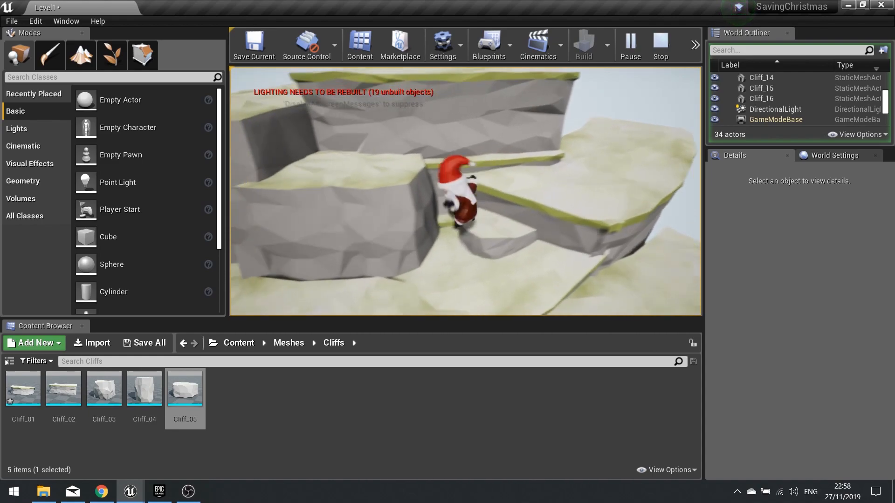
key("Escape")
Step: Open Santa's blueprint, set the Gravity Scale of his CharacterMovement component to 2.4 and compile the blueprint
left_click(318, 216)
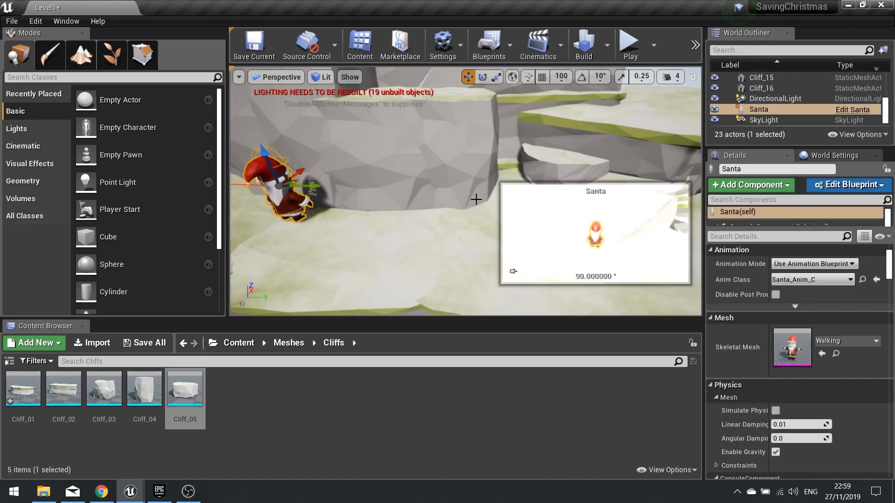
left_click(851, 111)
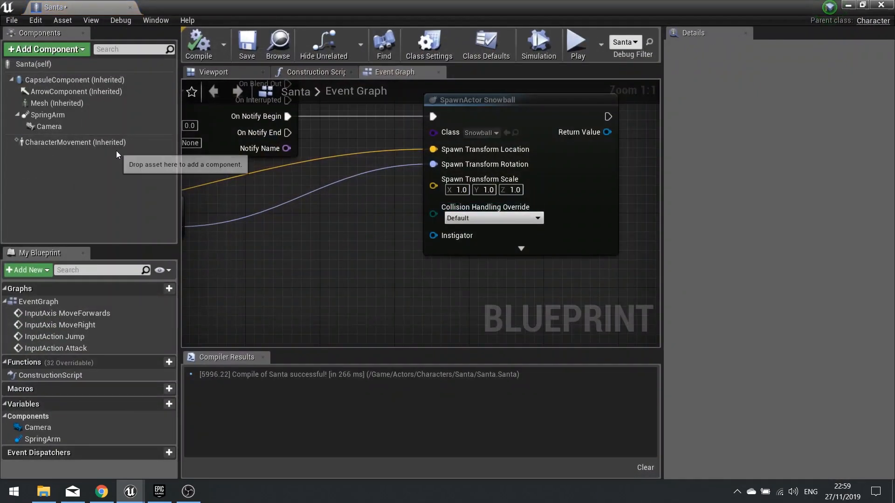
left_click(111, 142)
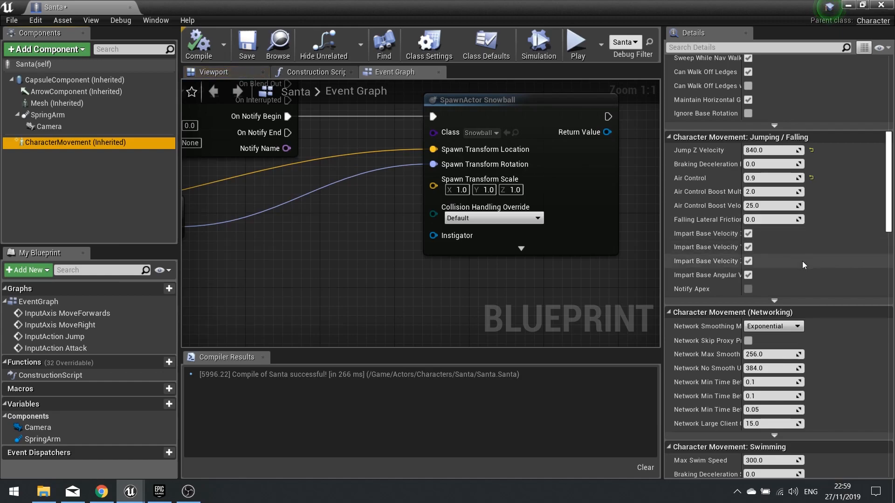
scroll(720, 245, "up", 5)
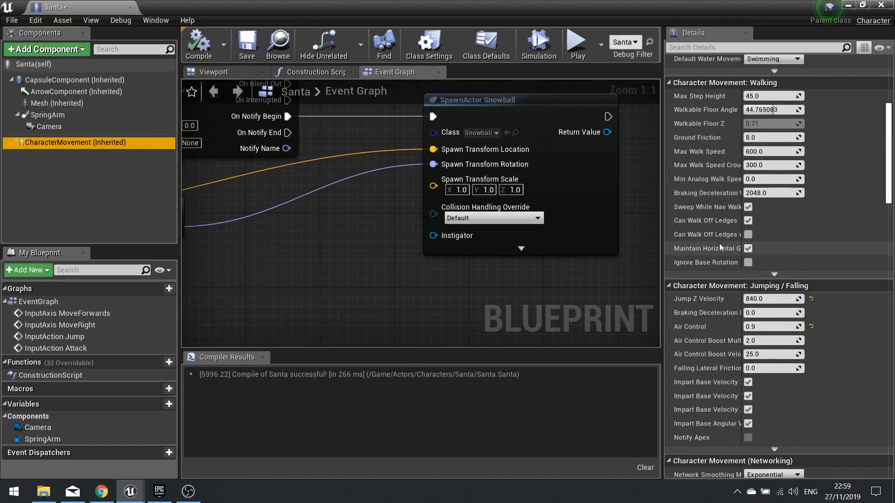
scroll(719, 244, "up", 8)
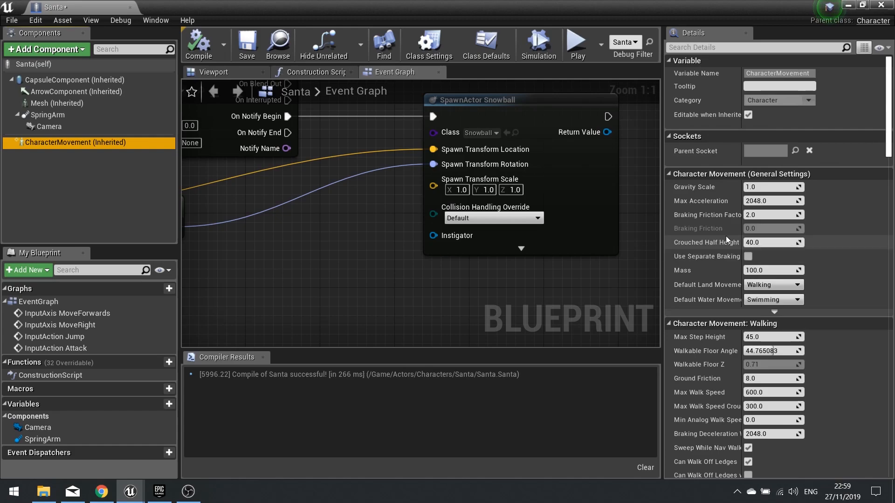
left_click(769, 187)
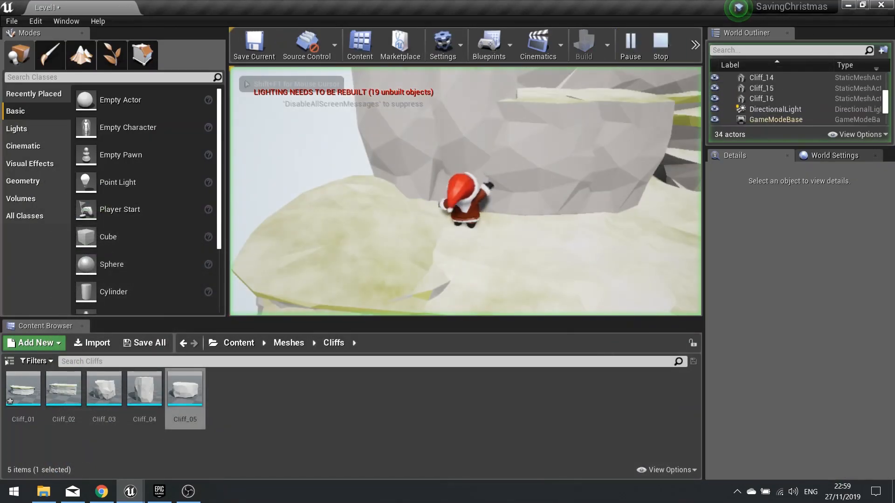
Step: Play-test Santa's falling speed and jump reach by running and jumping across the cliff ledges, and stop the session
key("d")
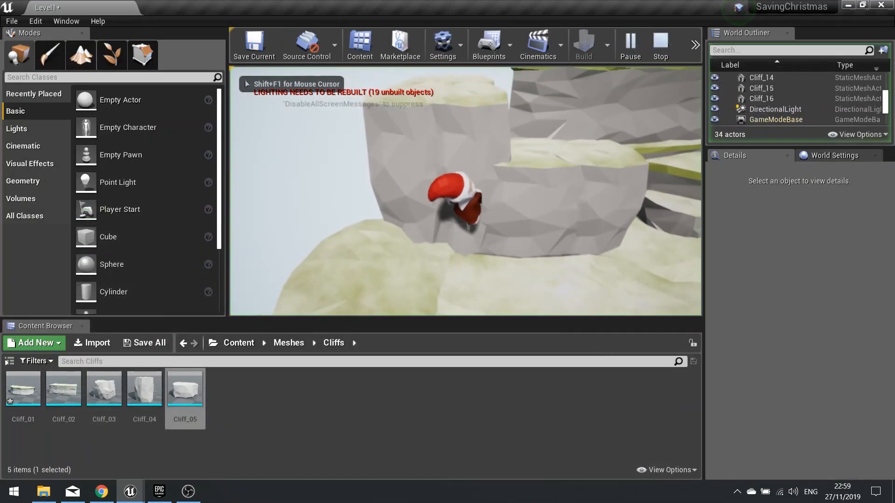
key("w")
key("space")
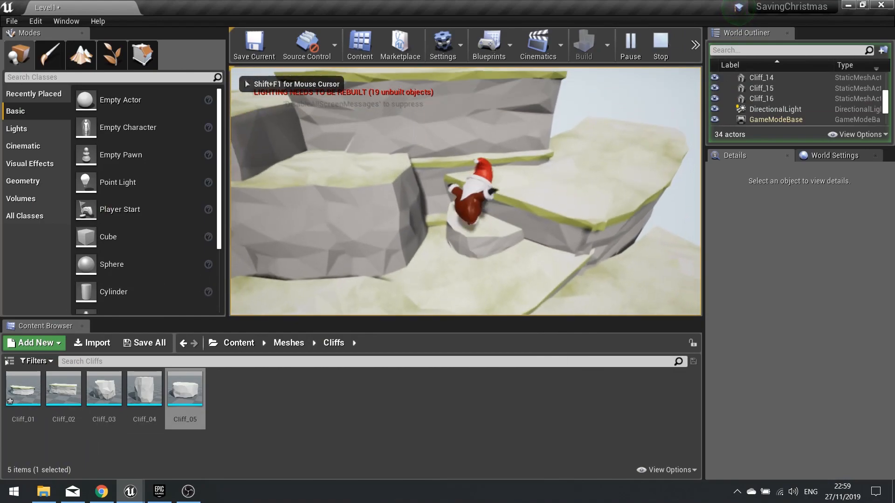
key("space")
key("space")
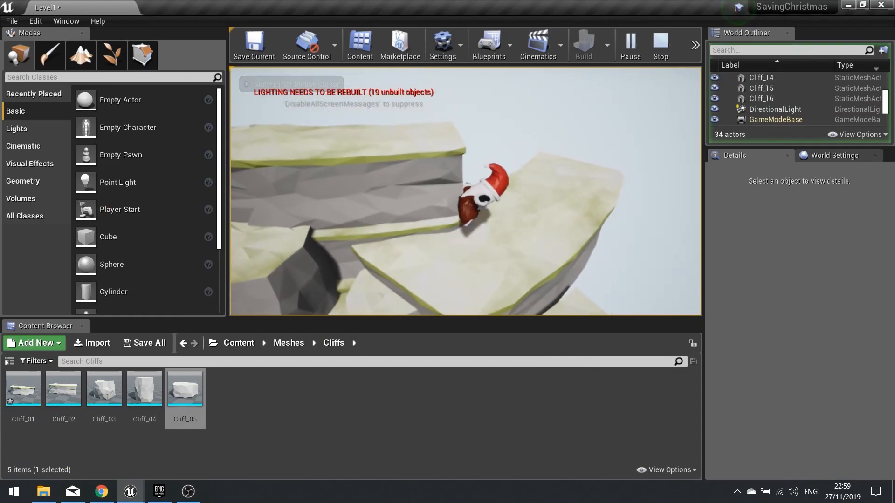
key("space")
key("w")
key("space")
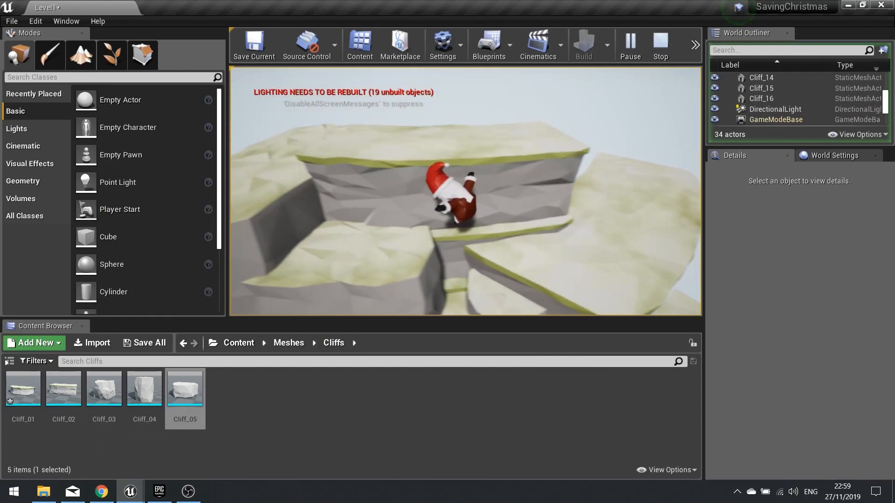
key("space")
key("w")
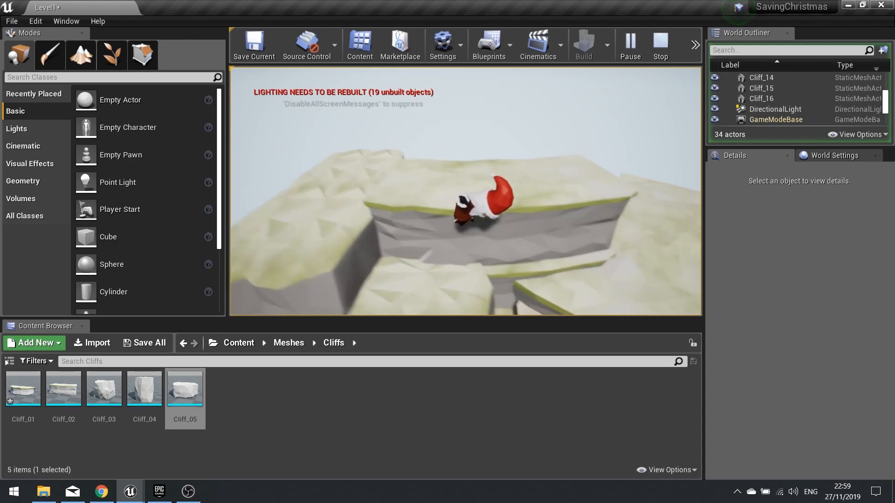
key("space")
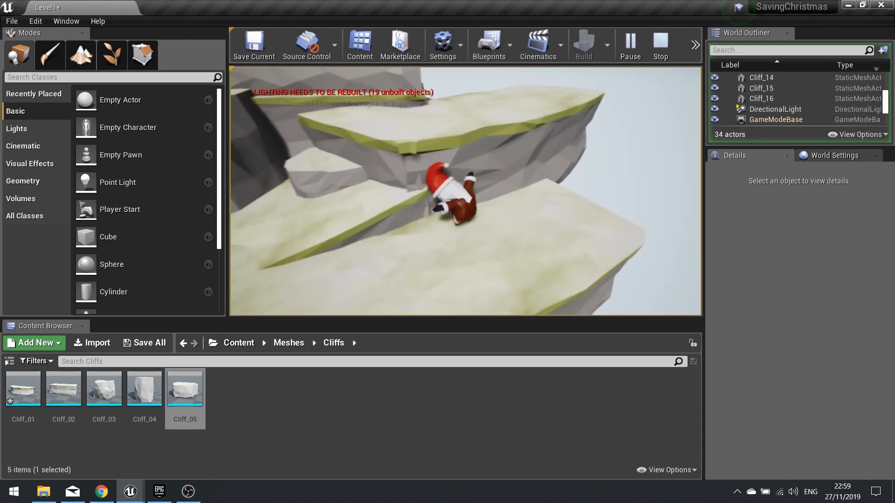
key("a")
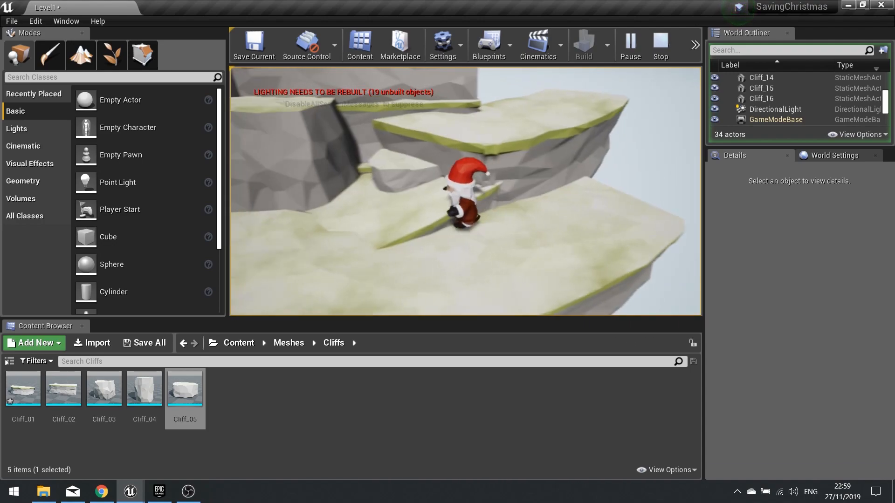
key("s")
key("w")
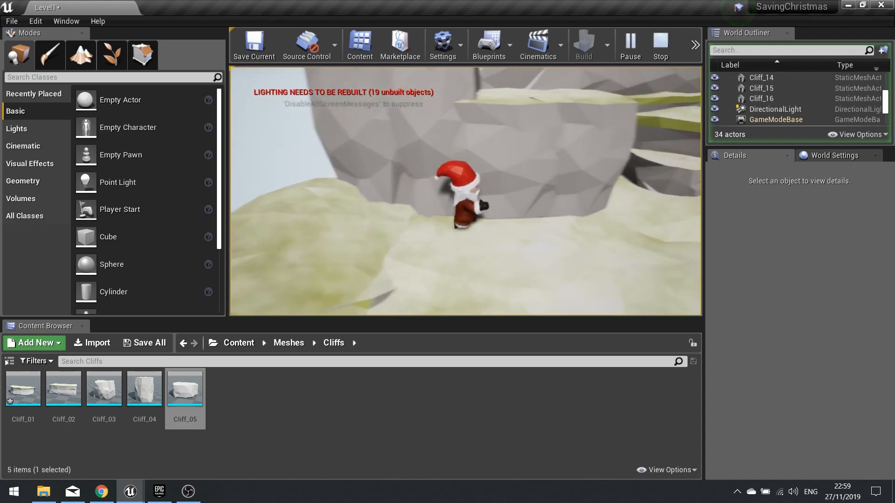
key("d")
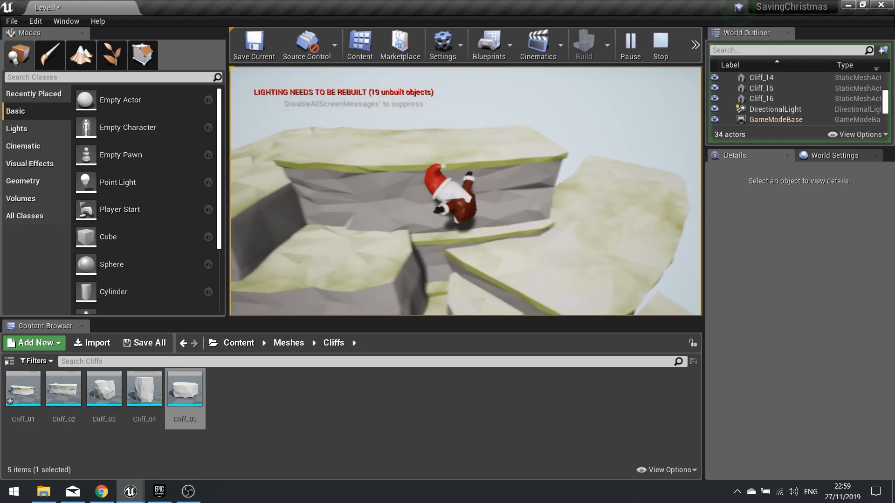
key("a")
key("space")
key("d")
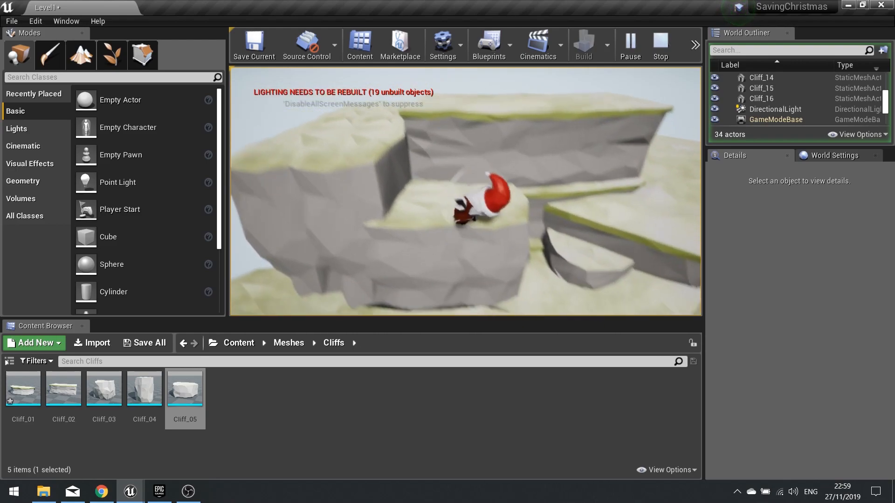
key("s")
key("d")
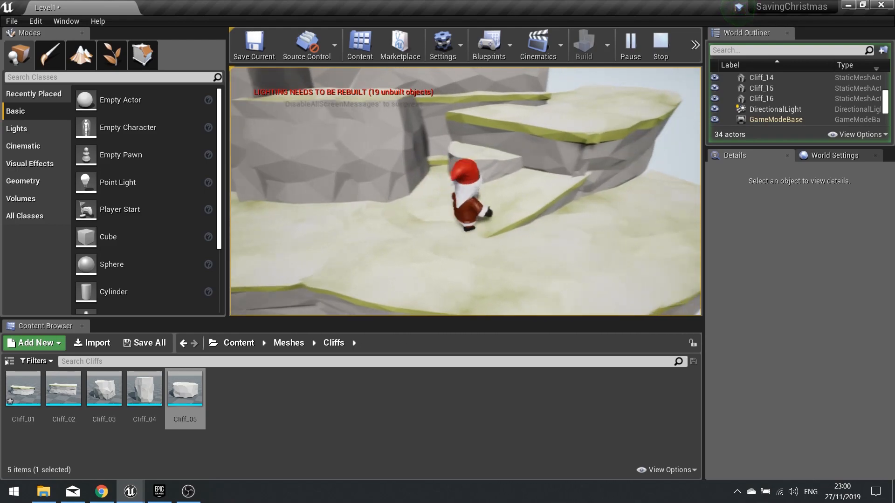
key("s")
key("w")
key("a")
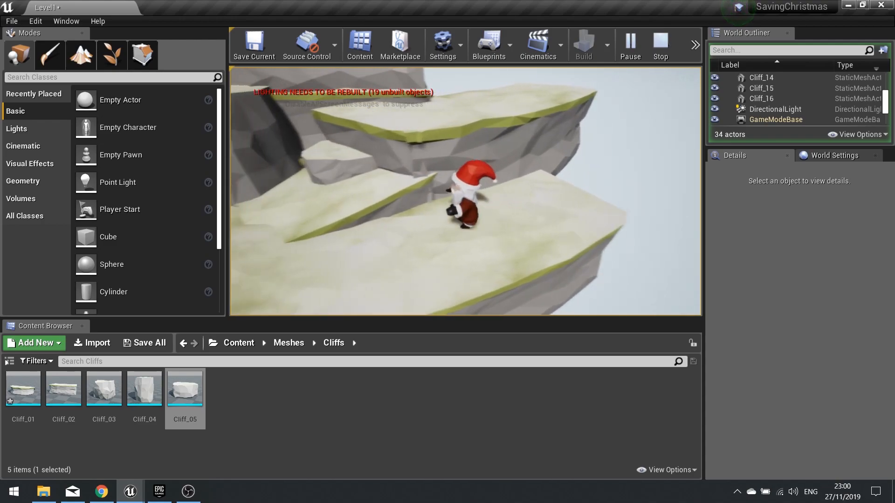
key("s")
key("a")
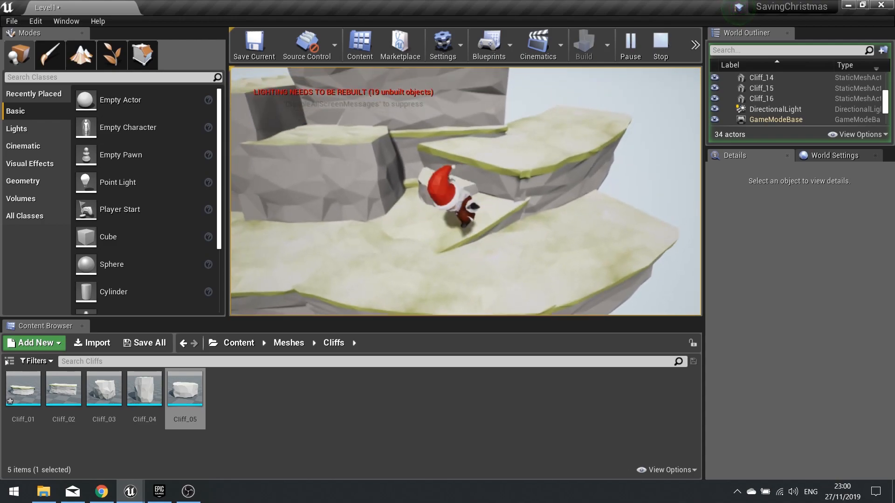
key("Escape")
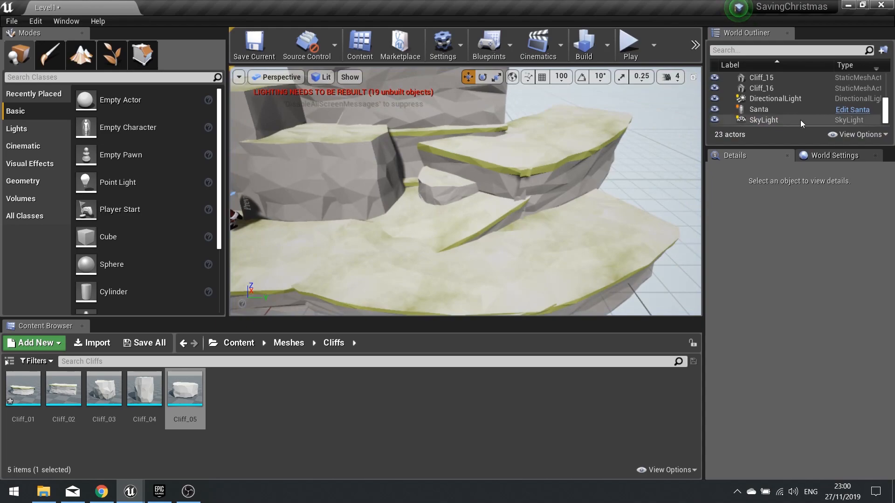
Step: Set the Jump Z Velocity of Santa's CharacterMovement component to 1000, compile the blueprint and return to the level
left_click(852, 110)
left_click(65, 142)
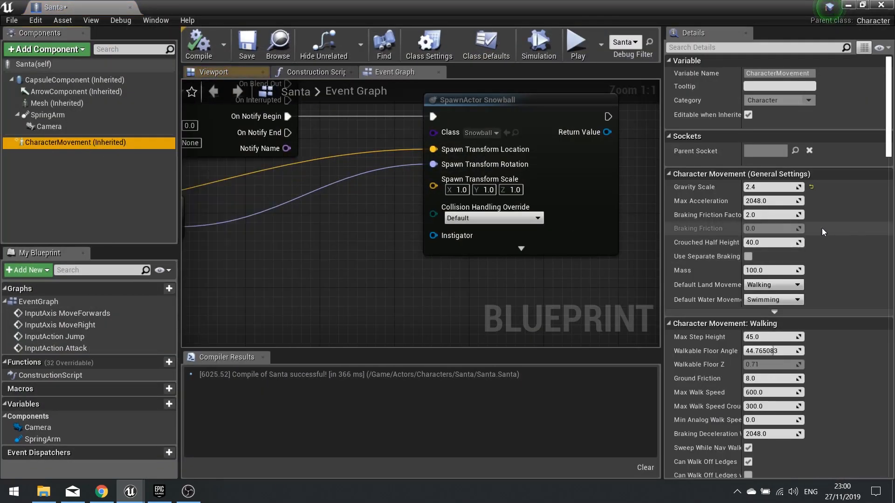
scroll(722, 388, "down", 1)
scroll(721, 389, "down", 5)
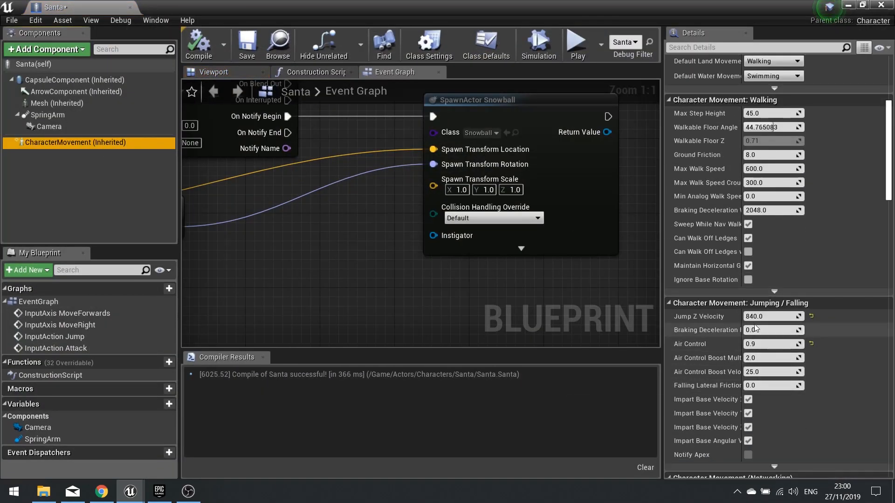
left_click(771, 316)
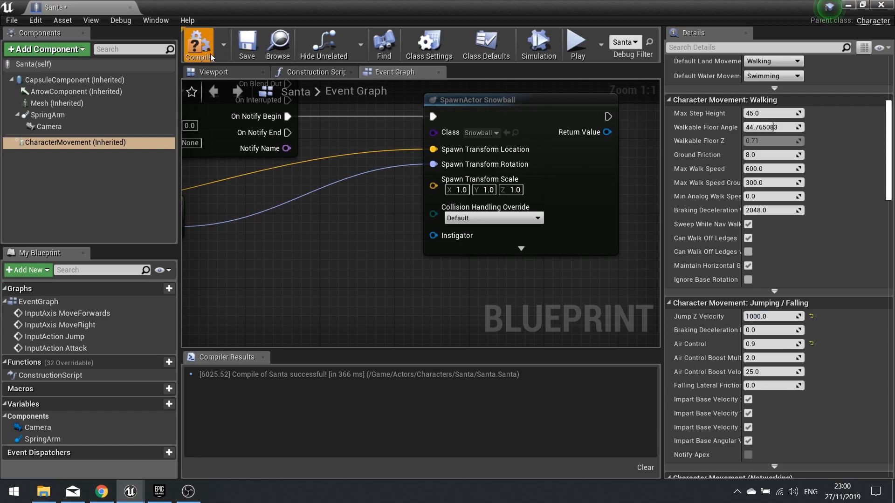
left_click(198, 44)
left_click(848, 5)
Step: Play-test the stronger jump by sending Santa up the cliff ledges and back down, and stop the session
left_click(632, 43)
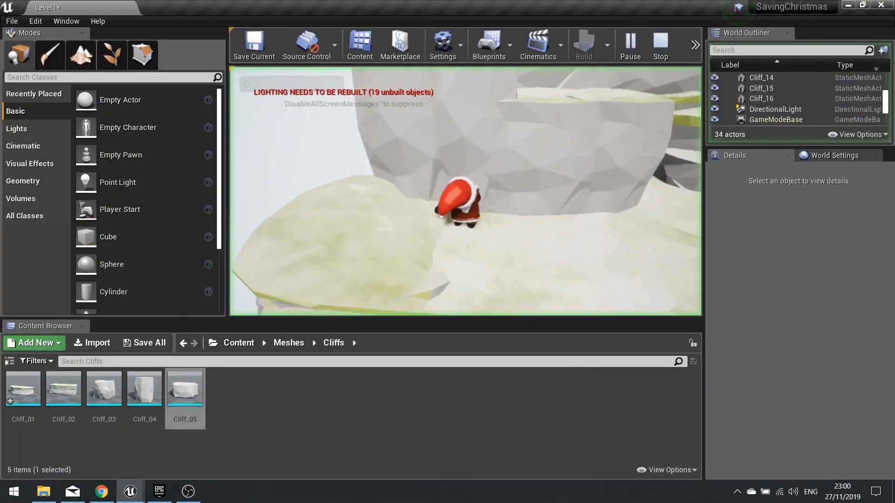
key("d")
key("space")
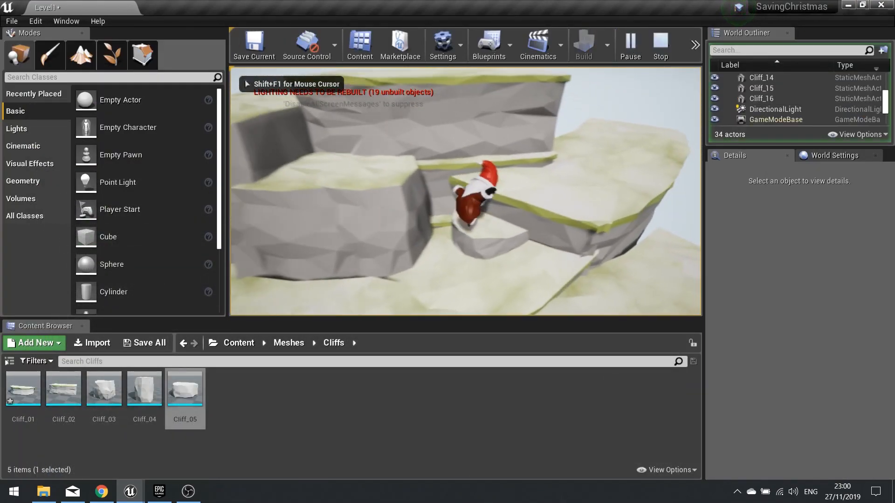
key("w")
key("space")
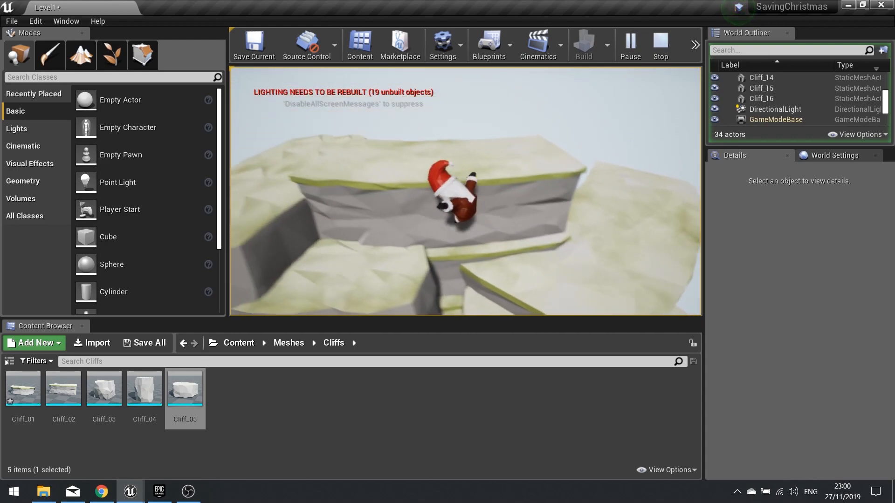
key("a")
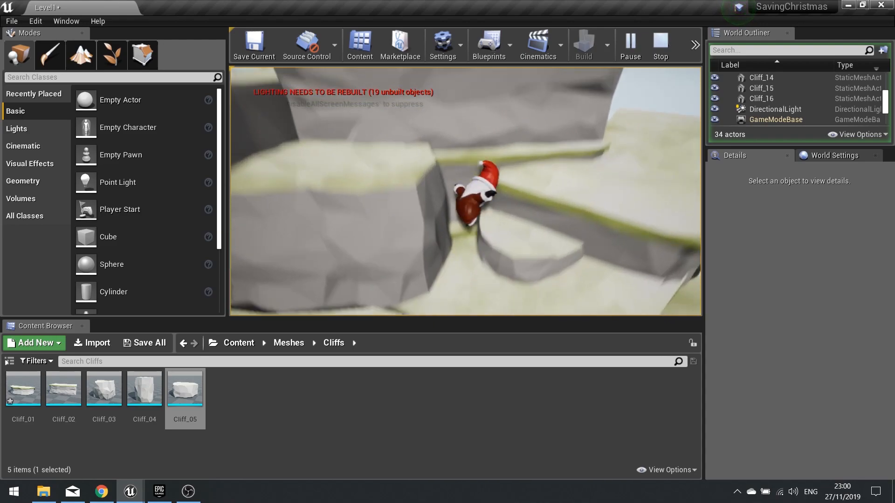
key("s")
key("a")
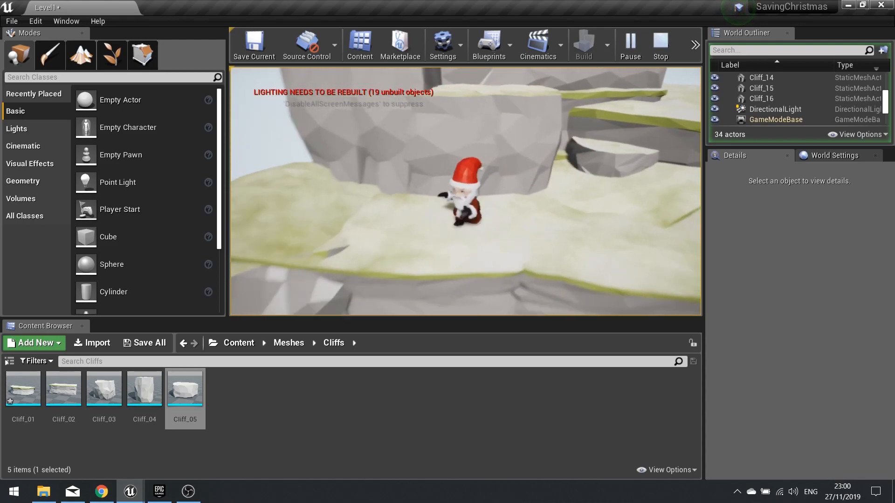
key("Escape")
right_click_drag(514, 143, 523, 117)
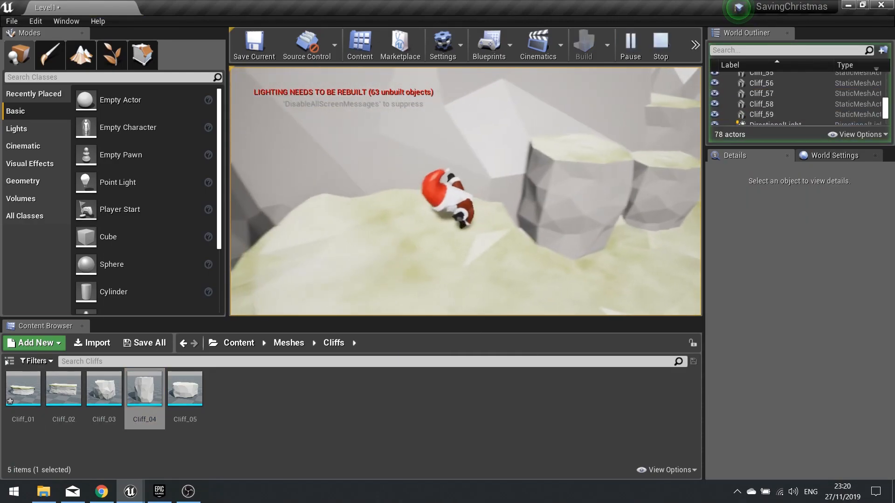
Step: Continue testing Santa's jump across the snowy ledges and end the play session
key("a")
key("space")
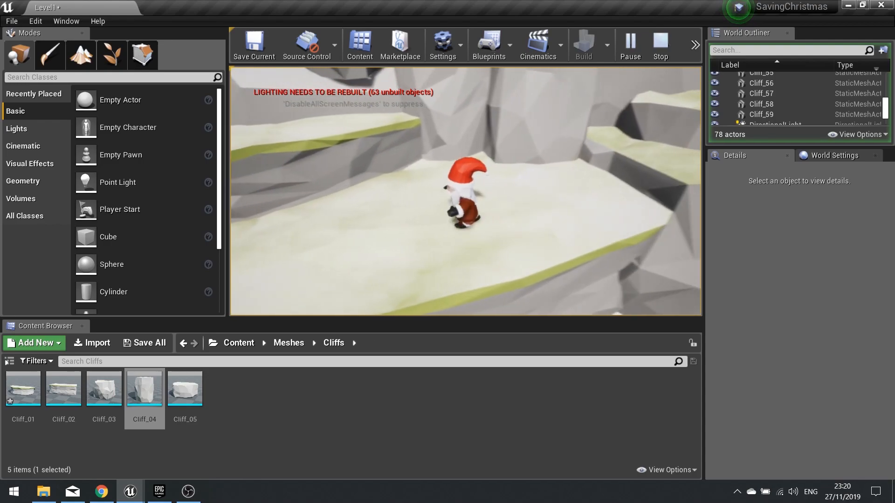
key("Escape")
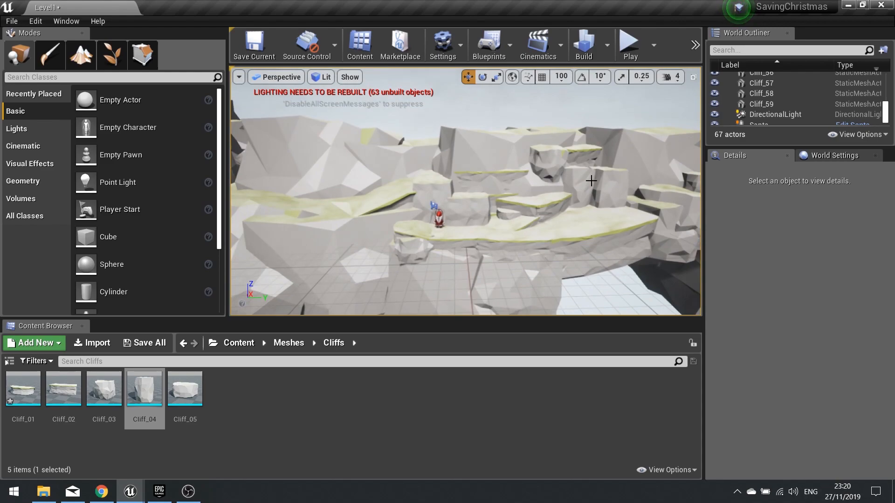
Step: Play-test Level1 by running Santa along the ledges and jumping him onto and off the tall rock pillar, and stop the session
right_click_drag(466, 191, 536, 198)
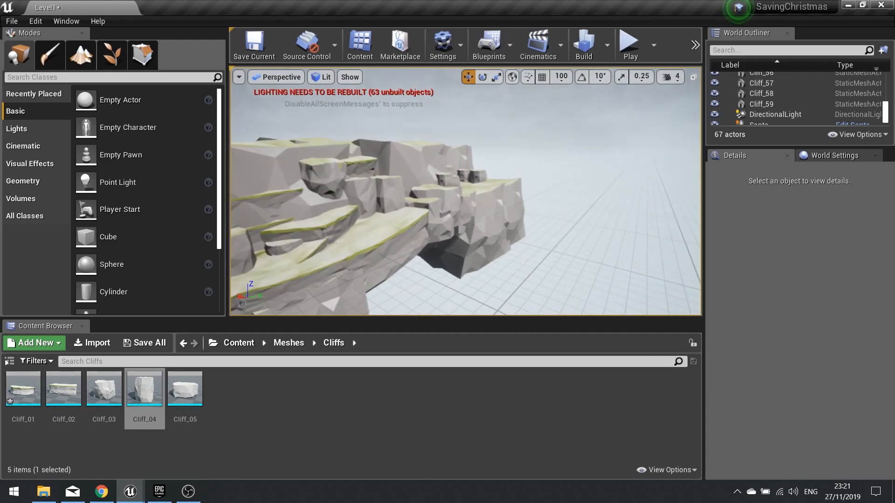
key("w")
mouse_move(594, 180)
right_mouse_down()
mouse_move(566, 181)
mouse_move(594, 179)
right_mouse_up()
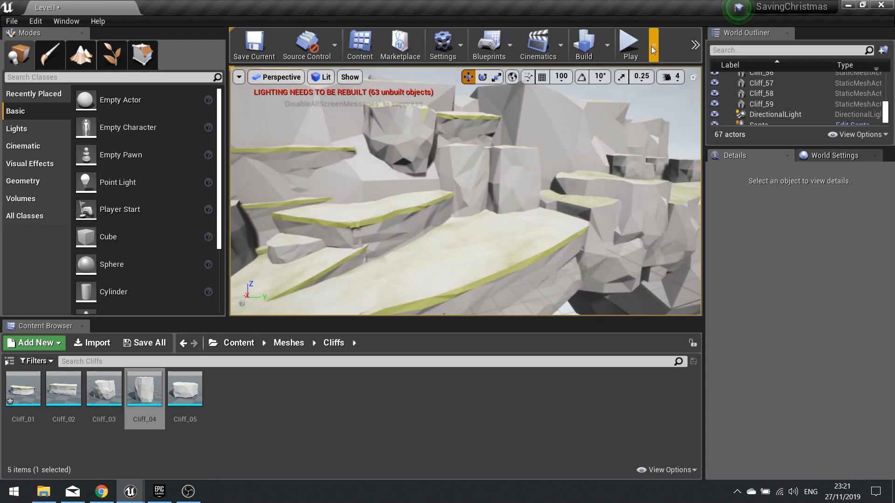
left_click(630, 45)
key("w")
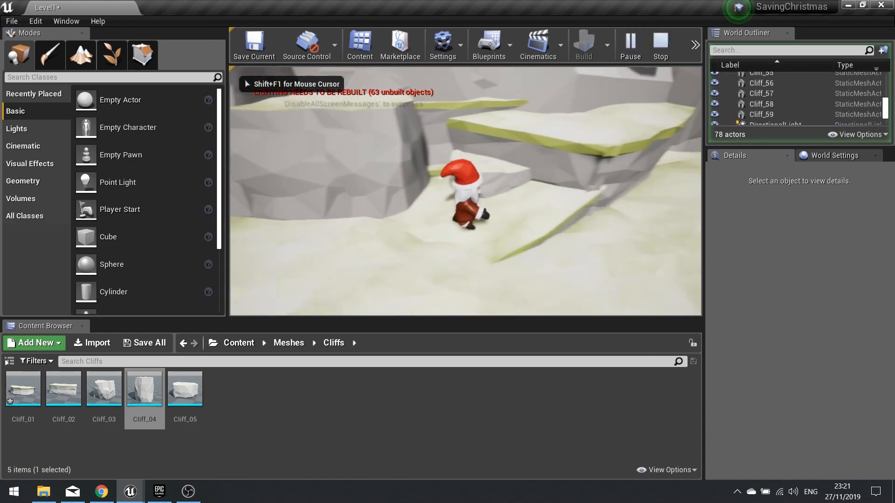
key("w")
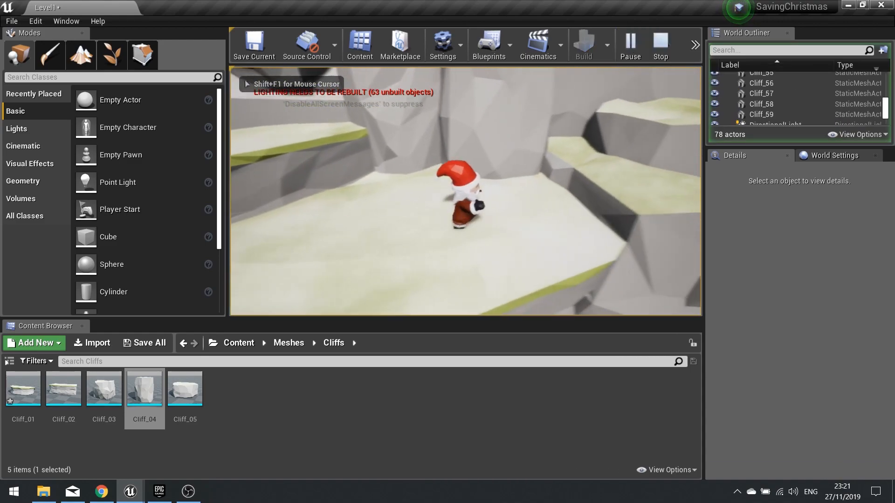
key("w")
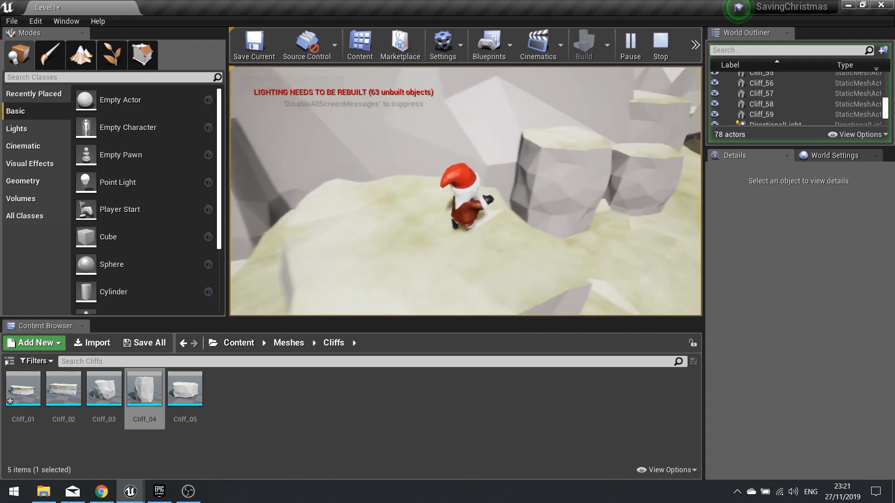
key("space")
key("s")
key("d")
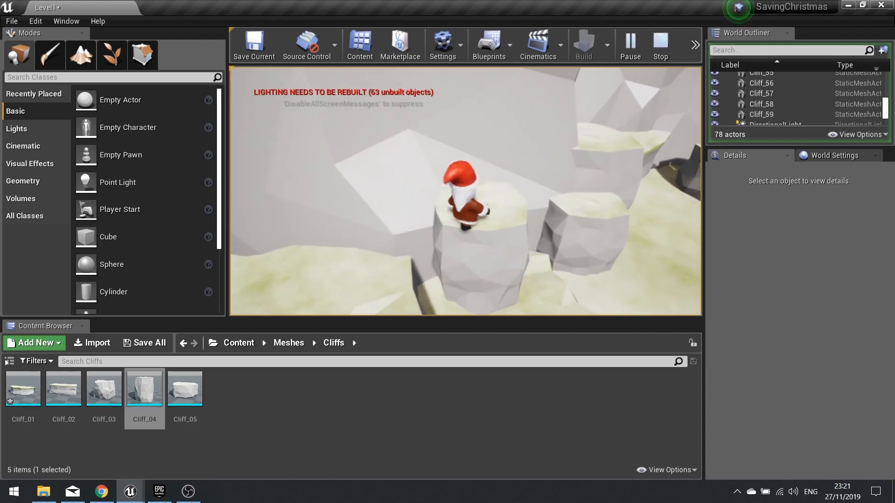
key("s")
key("a")
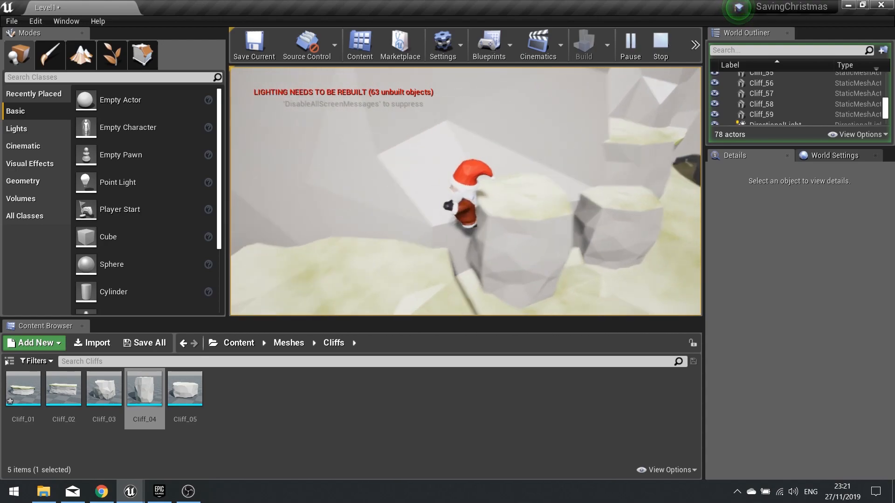
key("Escape")
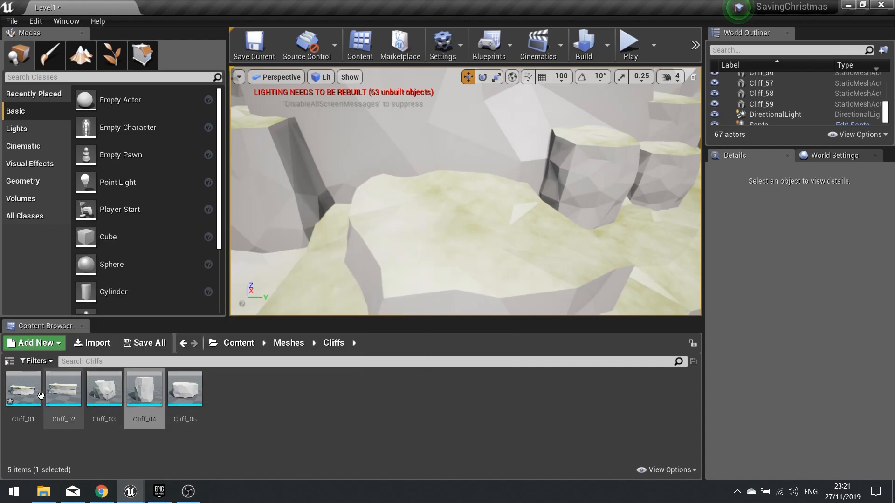
Step: Set the Cliff_04 mesh's Collision Complexity to Use Complex Collision As Simple, save it and close its editor
mouse_move(175, 401)
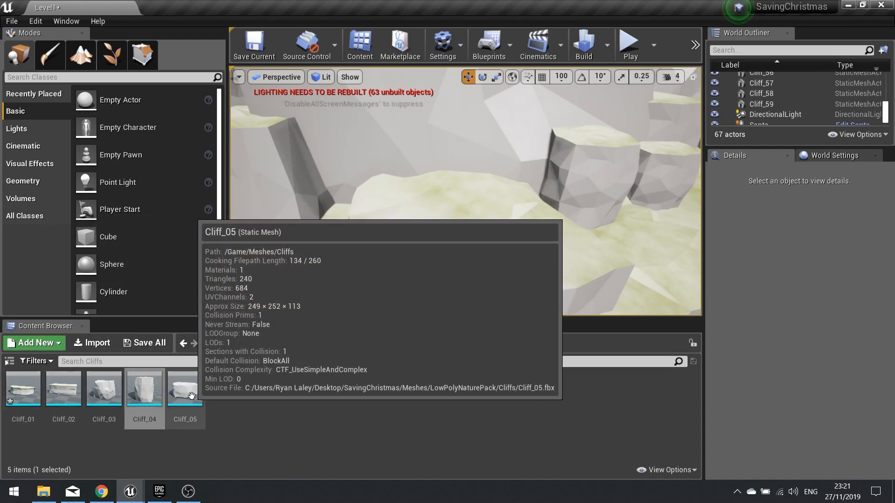
mouse_move(36, 392)
double_click(145, 389)
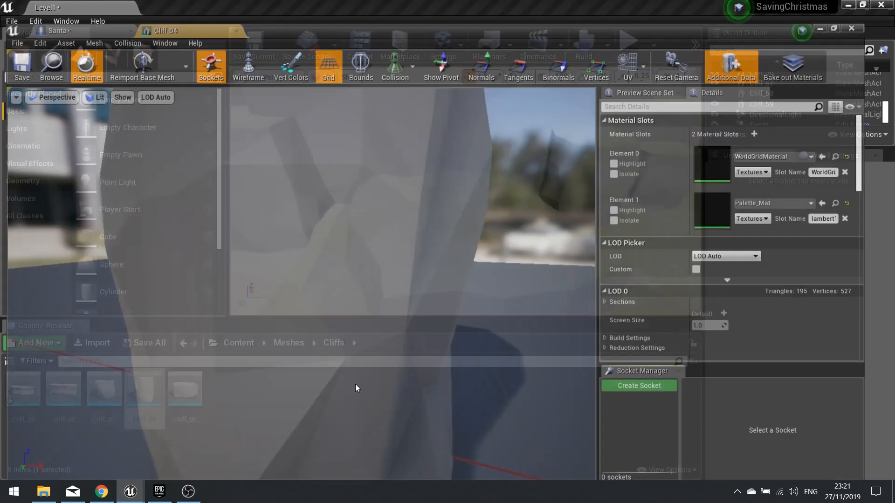
scroll(704, 272, "down", 10)
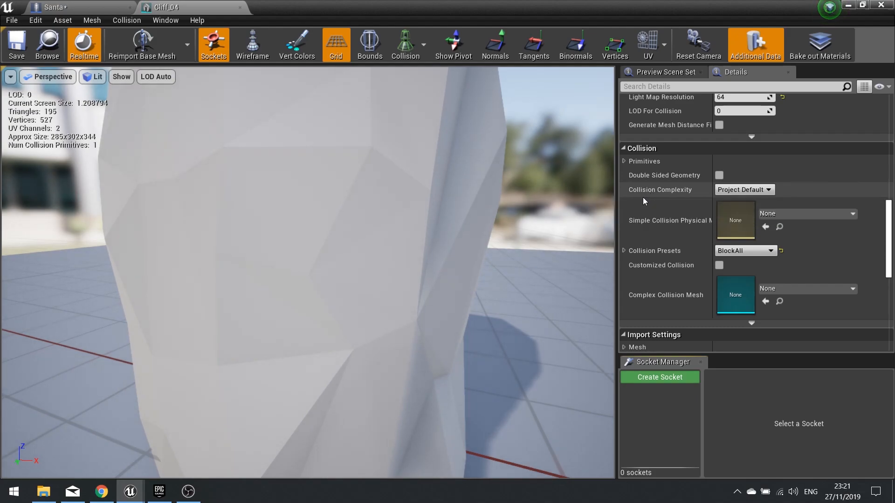
left_click(731, 190)
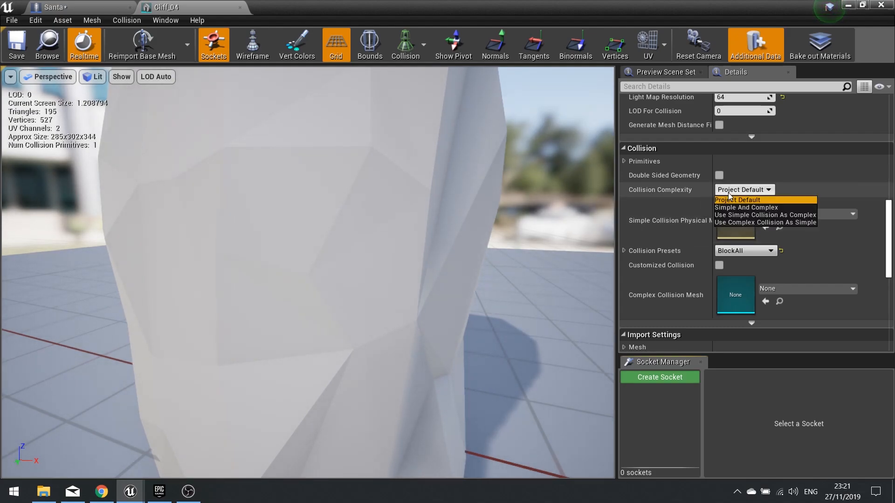
left_click(741, 223)
left_click(17, 44)
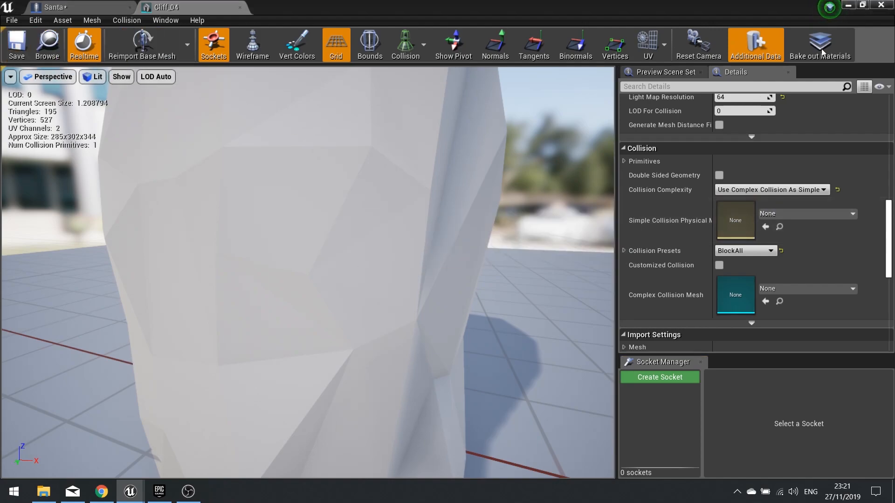
left_click(879, 6)
Step: Set the Cliff_05 mesh's Collision Complexity to Use Complex Collision As Simple, save it and close its editor
double_click(185, 402)
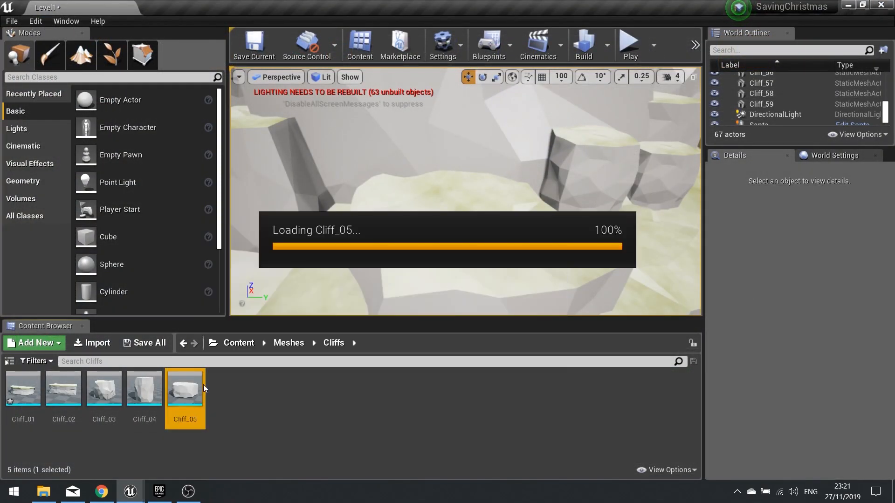
scroll(701, 294, "down", 10)
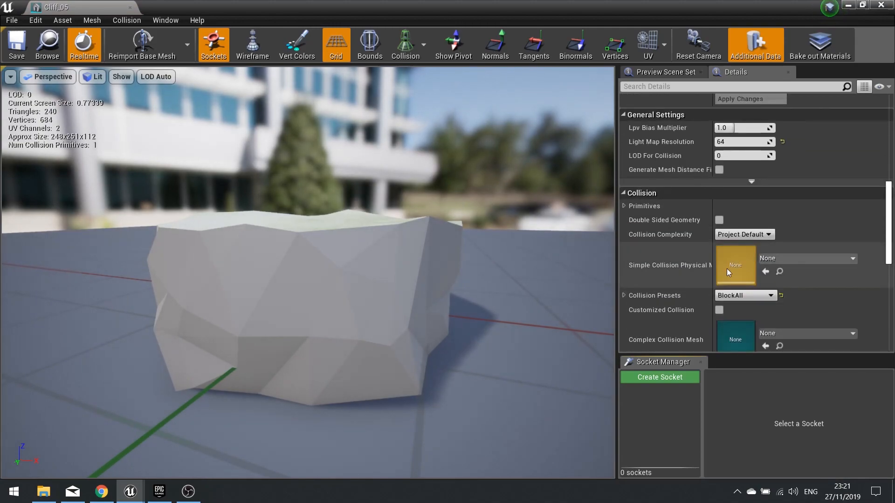
left_click(740, 235)
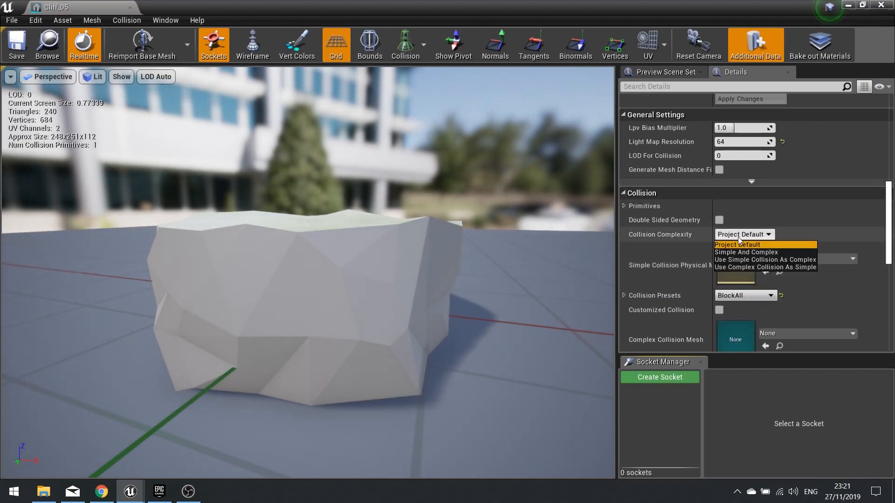
left_click(733, 267)
left_click(16, 45)
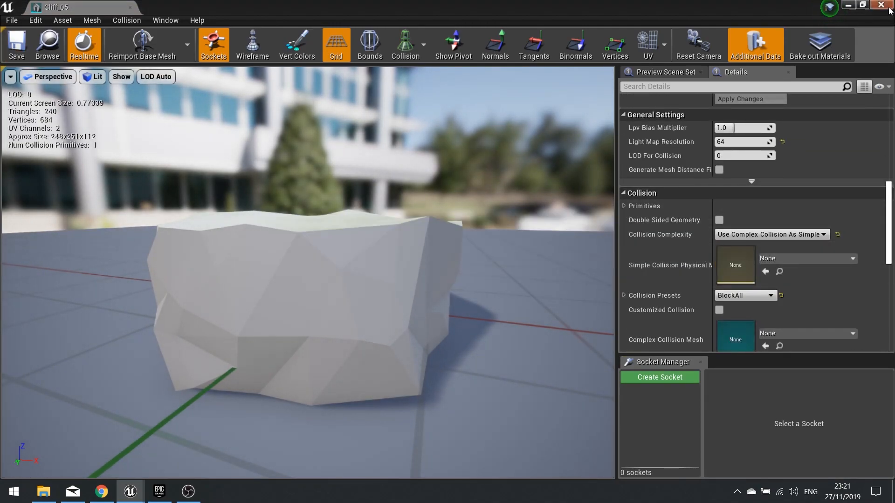
left_click(888, 9)
Step: Set the Cliff_03 mesh's Collision Complexity to Use Complex Collision As Simple, save it and close its editor
double_click(104, 389)
scroll(736, 263, "down", 10)
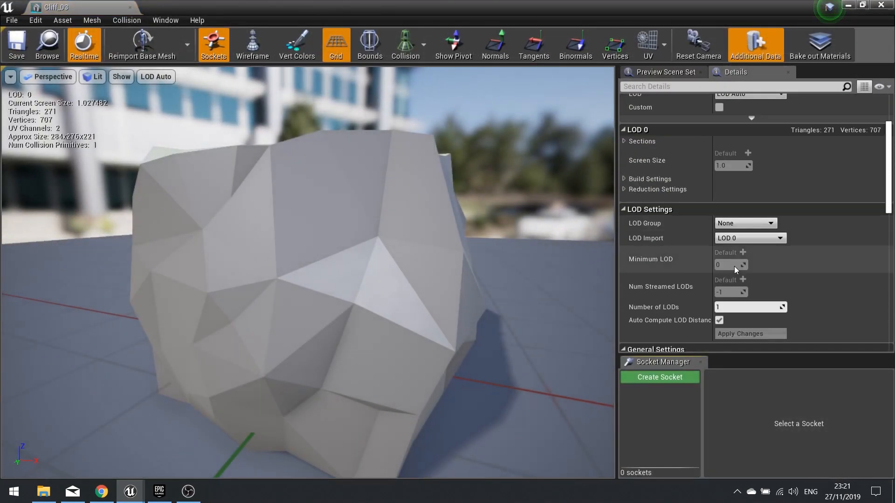
left_click(745, 191)
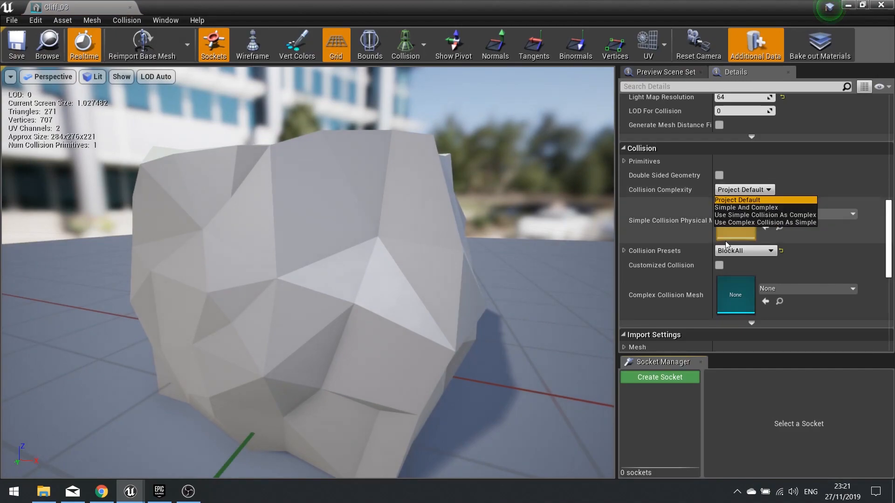
left_click(730, 222)
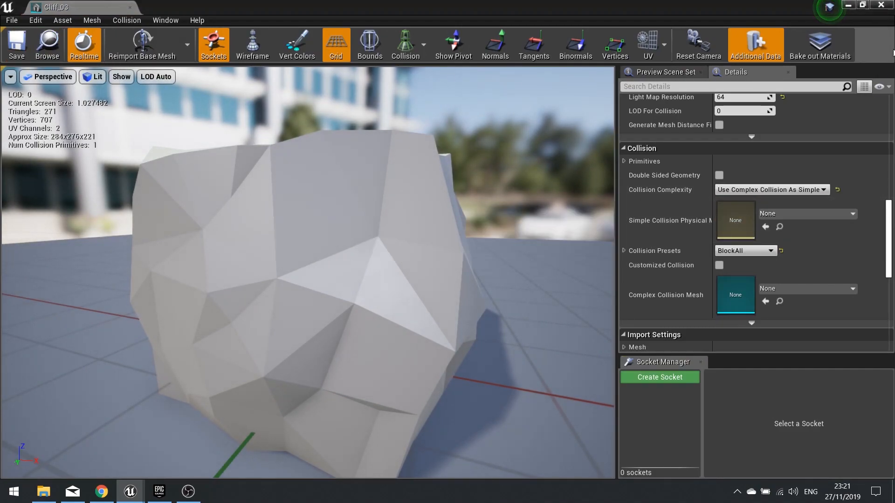
left_click(130, 7)
Step: Set the Cliff_02 mesh's Collision Complexity to Use Complex Collision As Simple, save it and close its editor
double_click(56, 403)
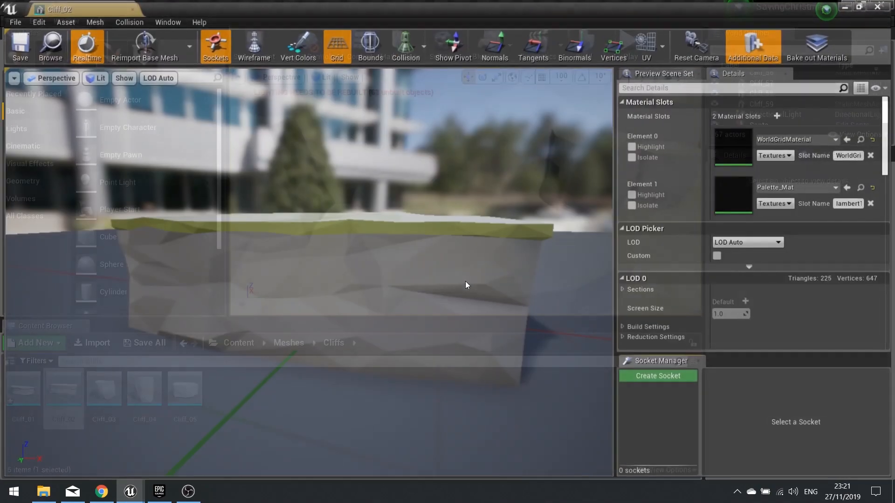
scroll(715, 229, "down", 5)
scroll(718, 241, "down", 4)
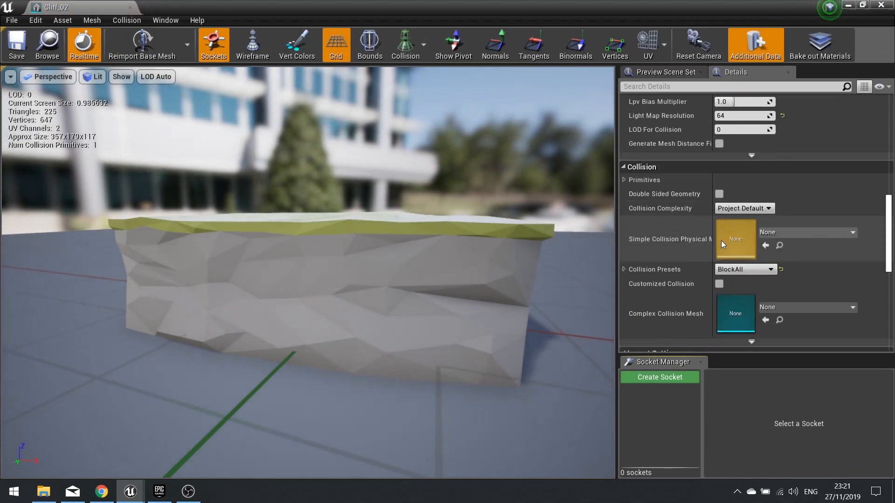
left_click(745, 208)
left_click(726, 243)
left_click(13, 51)
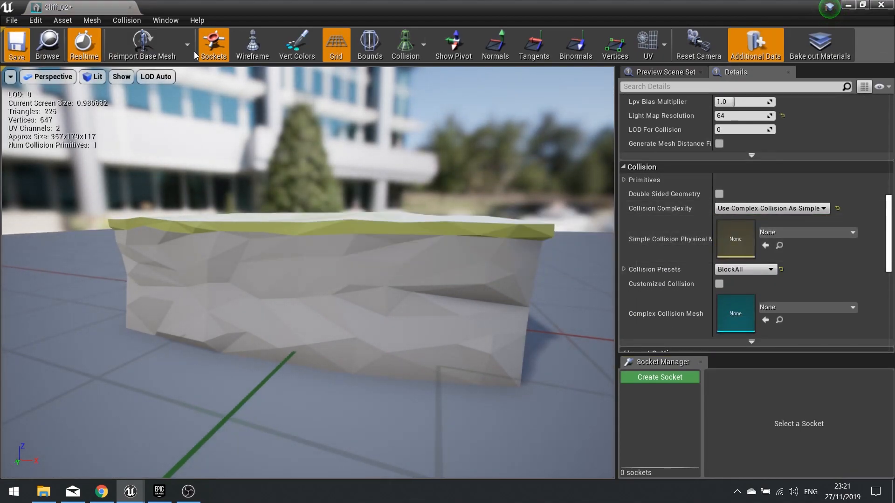
left_click(130, 7)
Step: Set the Cliff_01 mesh's Collision Complexity to Use Complex Collision As Simple, save it and return to the level
double_click(23, 388)
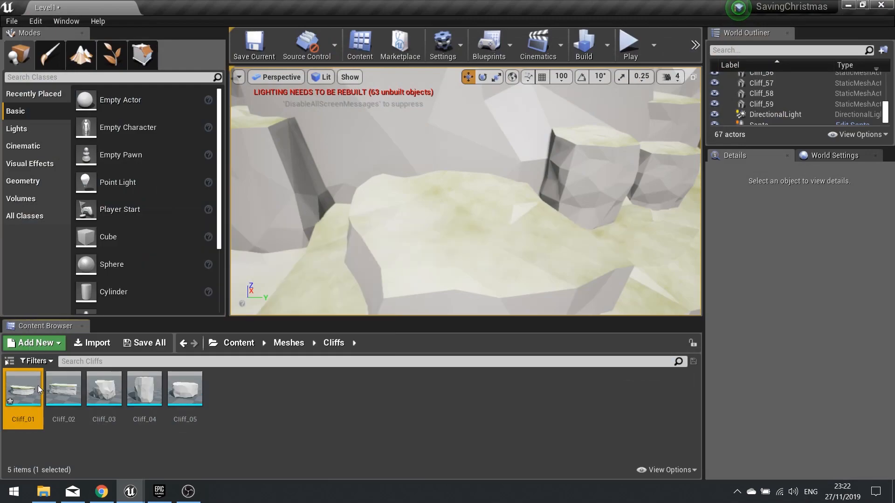
scroll(734, 228, "down", 5)
scroll(736, 246, "down", 4)
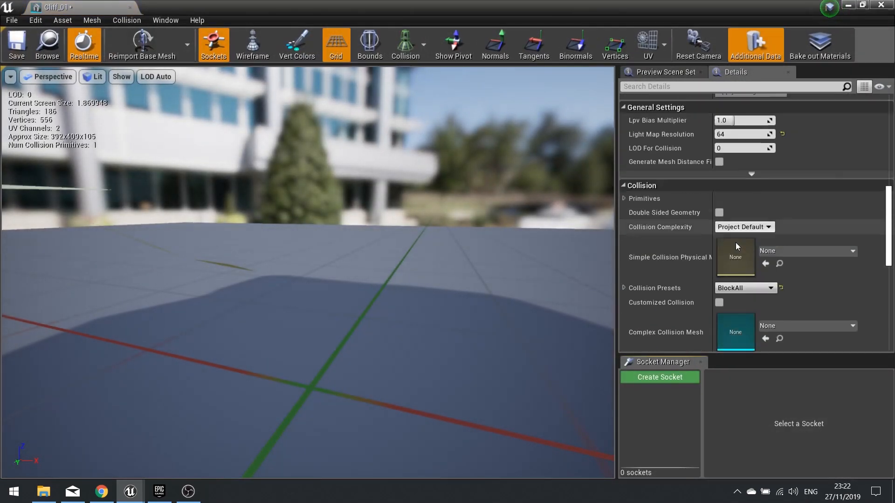
left_click(746, 208)
left_click(733, 253)
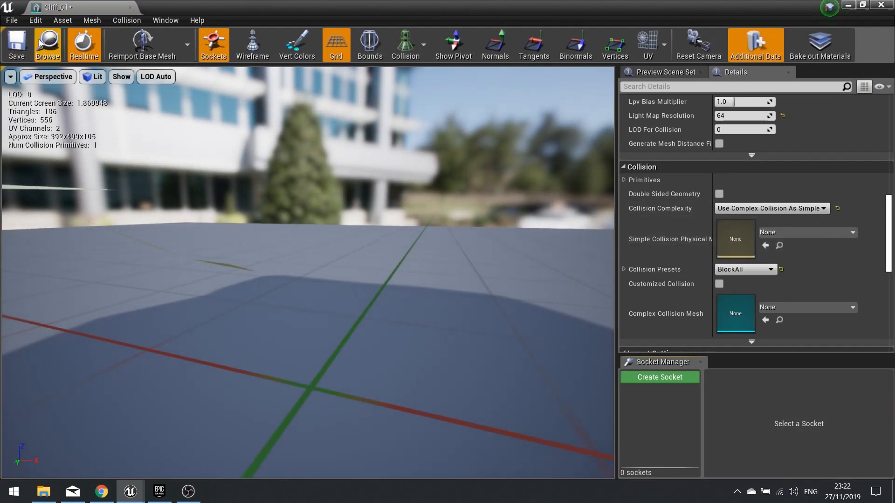
left_click(16, 44)
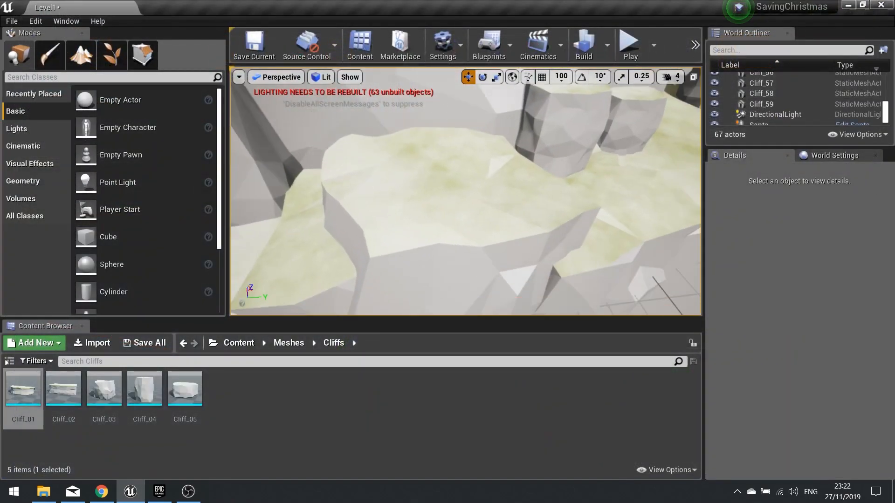
Step: Play-test the level and jump Santa from the starting ground up the stacked ledges to the clifftop
left_click(583, 97)
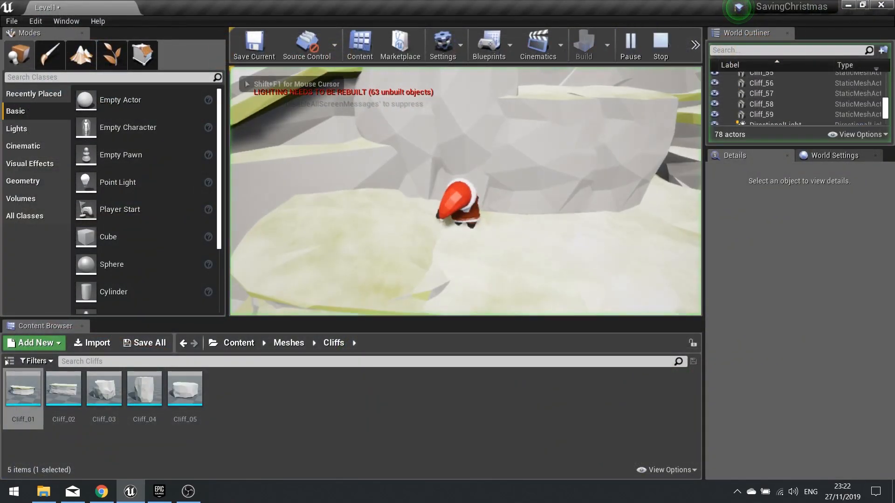
key("d")
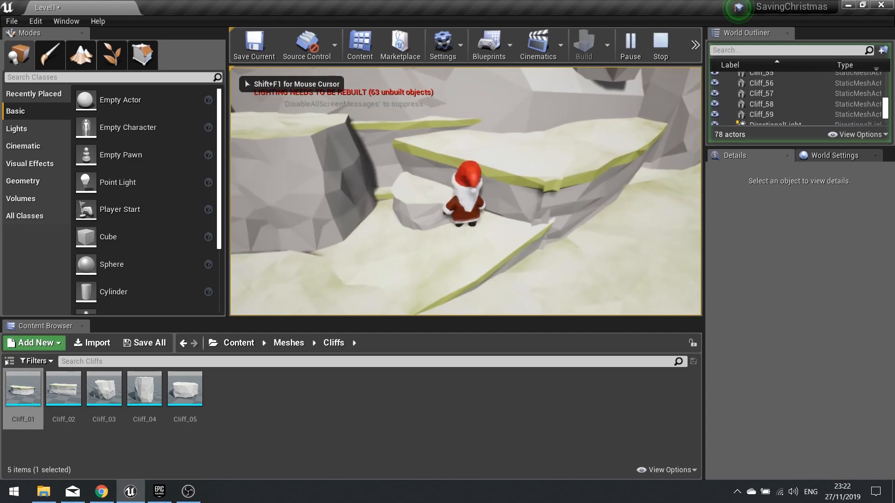
key("space")
key("a")
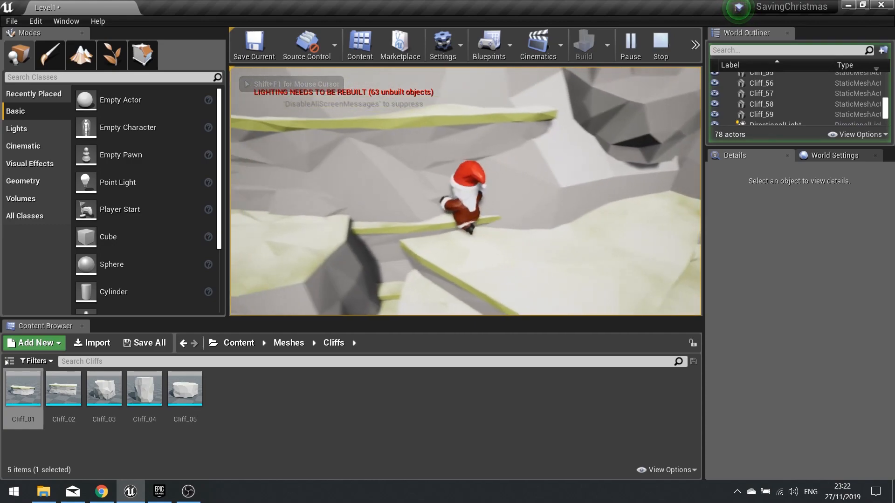
key("space")
key("d")
key("space")
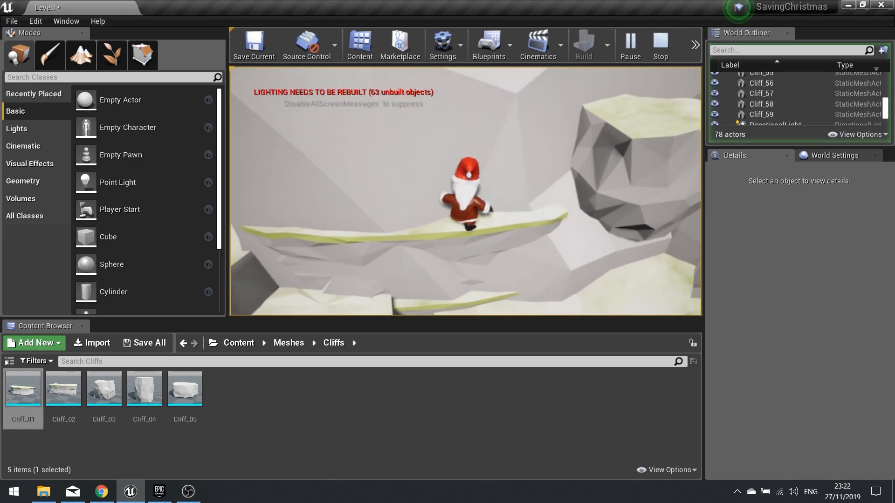
key("d")
key("space")
key("w")
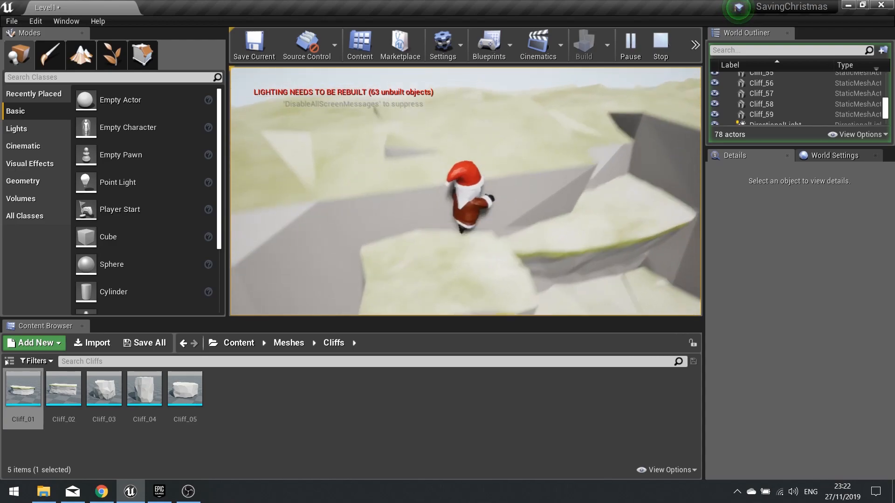
Step: Jump Santa across the upper ledge and over the wide snowy ground to the freestanding rocks, and end the play-test
key("space")
key("a")
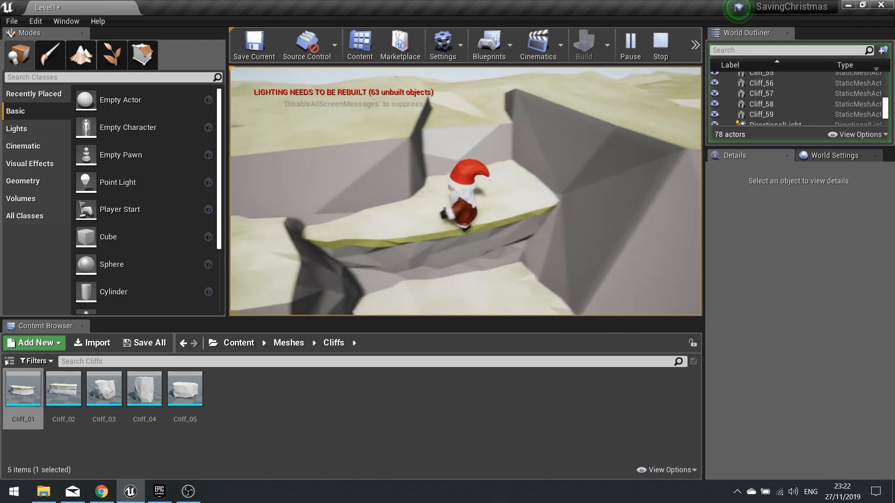
key("space")
key("w")
key("space")
key("w")
key("space")
key("d")
key("w")
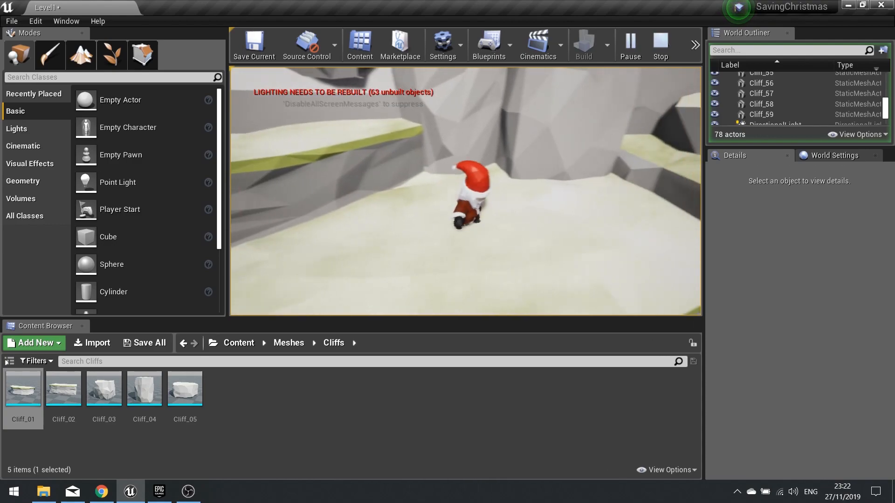
key("d")
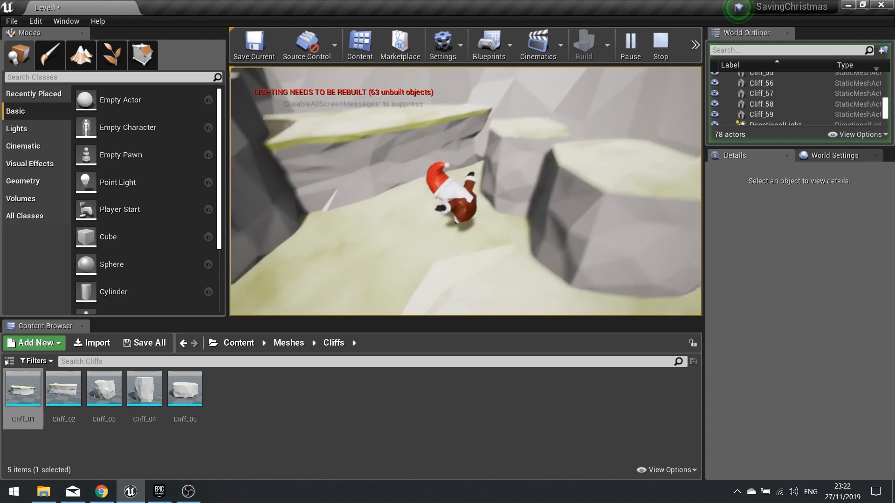
key("Escape")
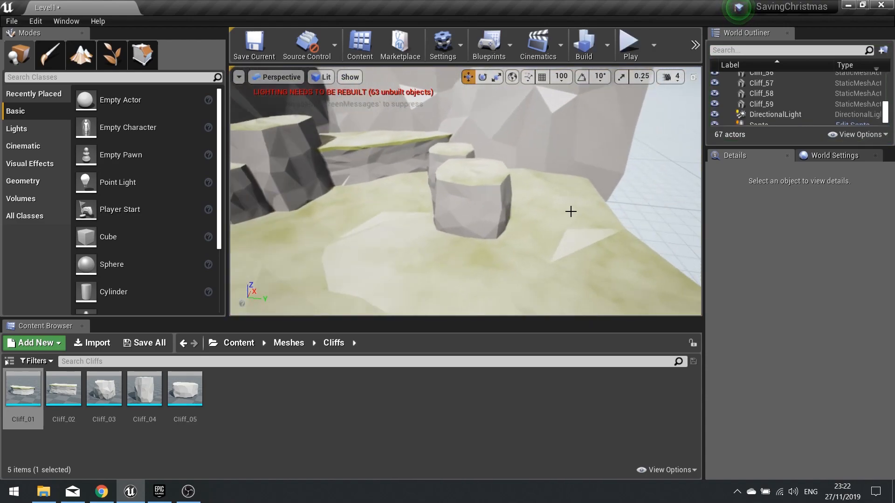
Step: Inspect the Cliff_56 rock and play-test whether Santa can jump onto both freestanding rocks
left_click(473, 208)
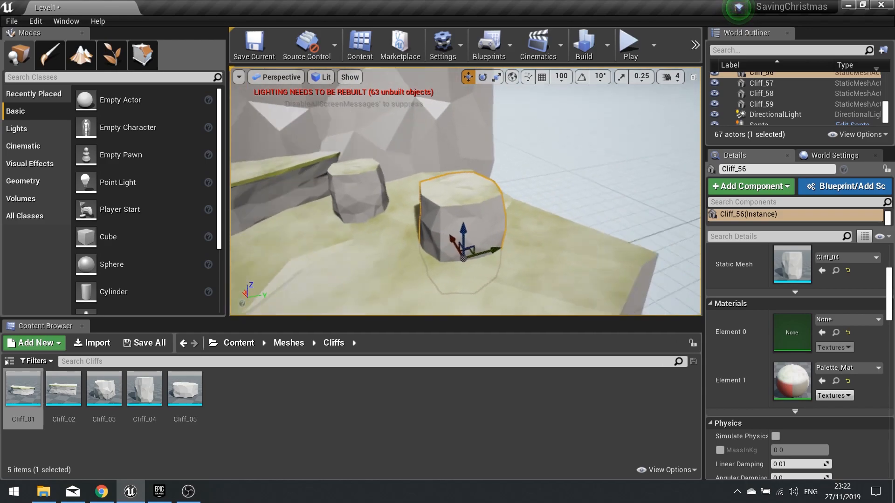
left_click(629, 44)
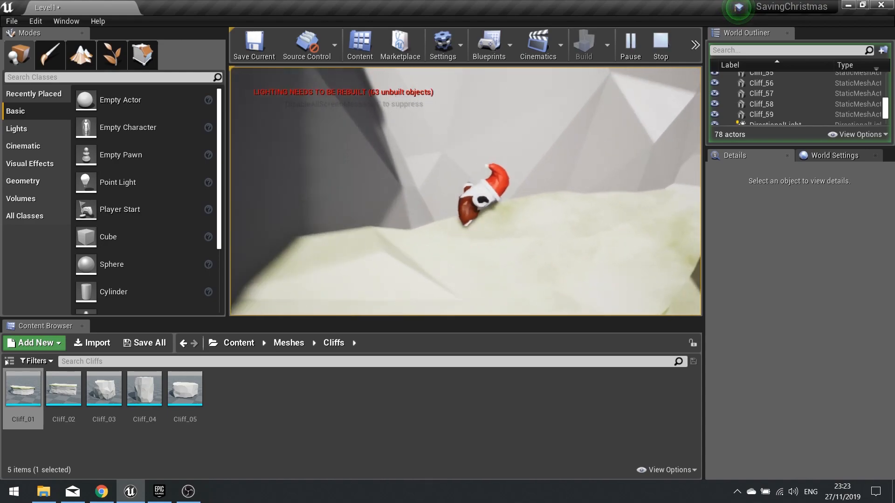
key("space")
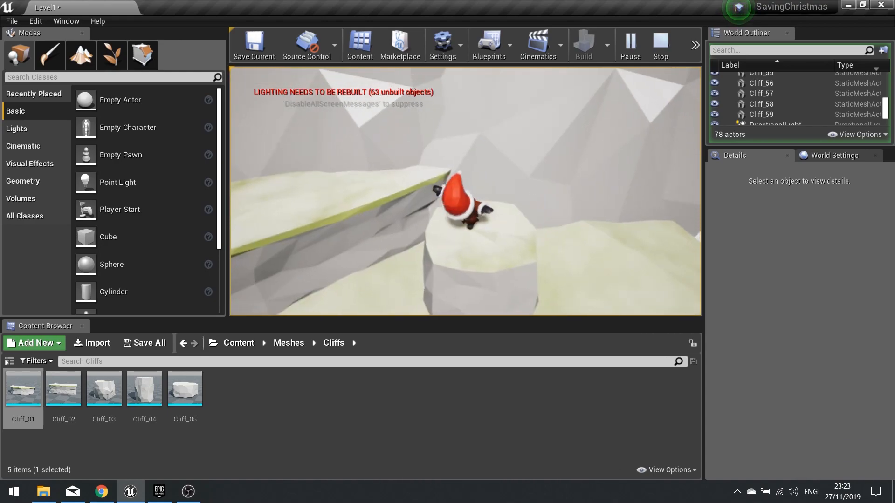
key("space")
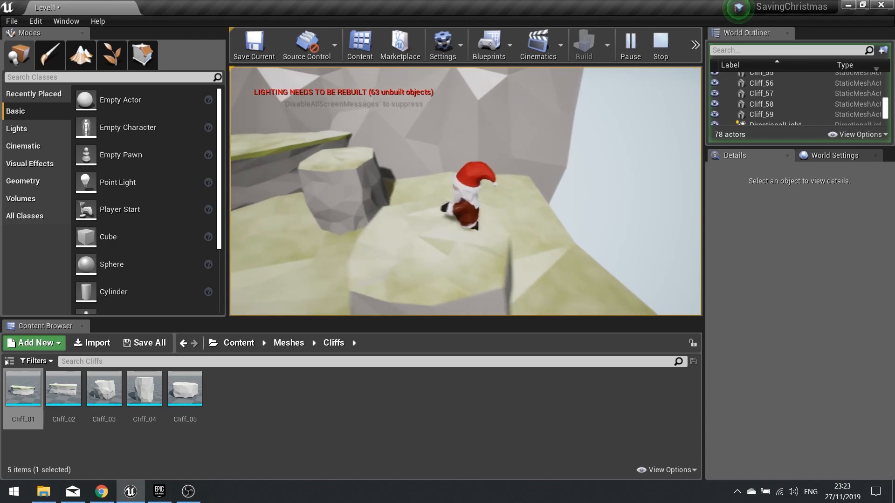
key("Escape")
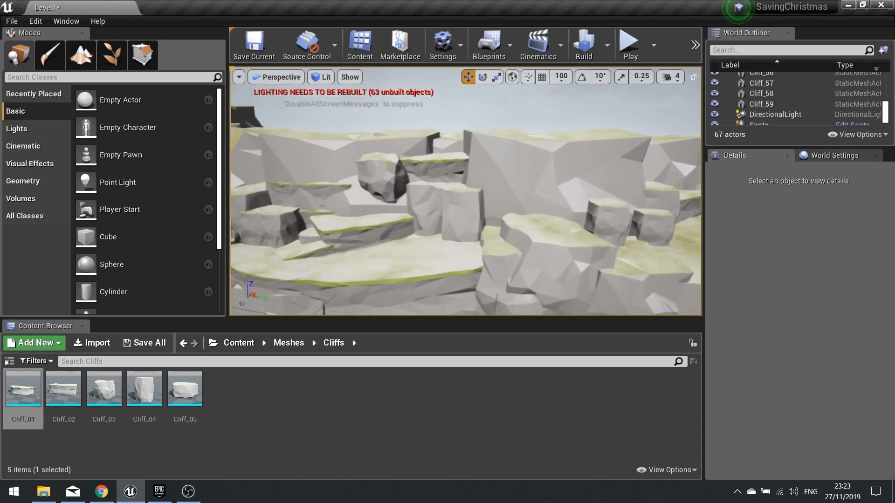
Step: Play-test Santa walking over the broad snowy slope and its protruding cliff edges, and stop the session
left_click(629, 45)
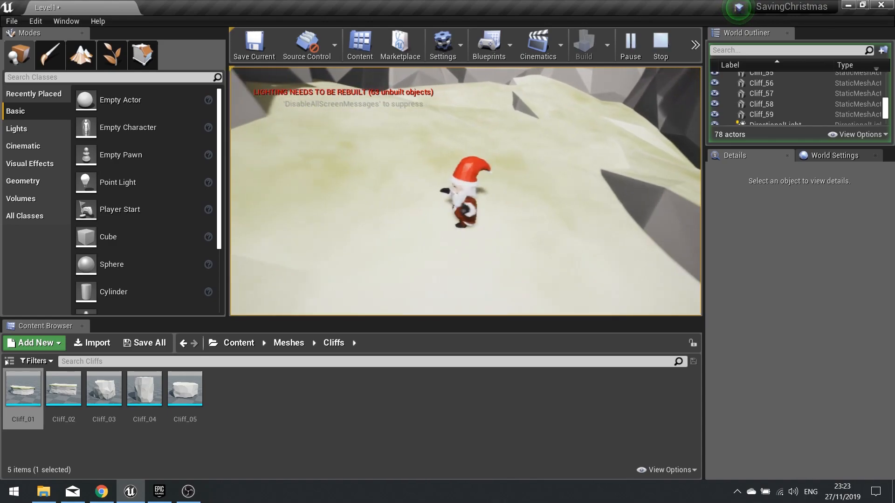
key("d")
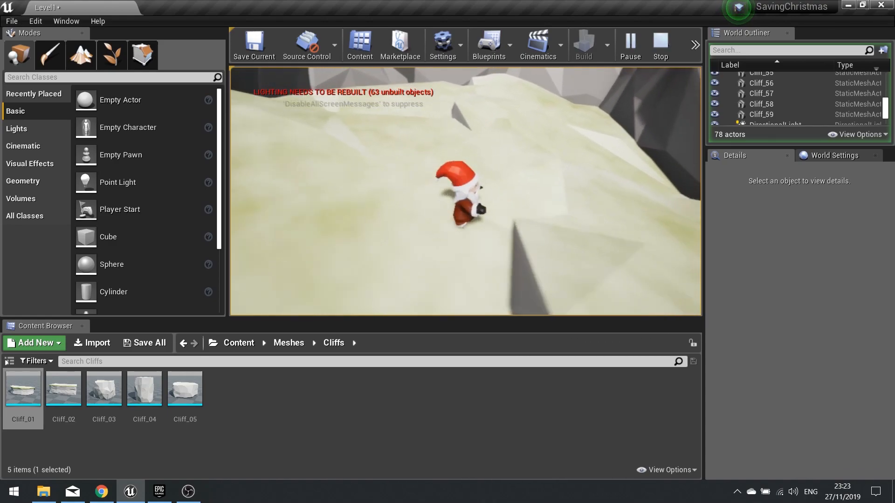
key("s")
key("d")
key("w")
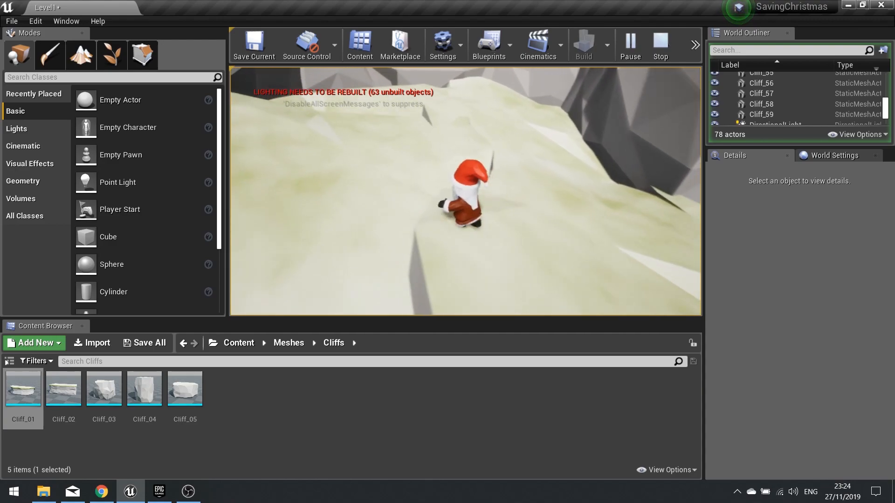
key("Escape")
Step: Play-test Santa jumping onto the large block and up past the narrow ledges on the back wall, and stop
key("s")
right_click_drag(464, 191, 396, 225)
key("w")
key("d")
key("d")
key("w")
left_click(629, 52)
key("d")
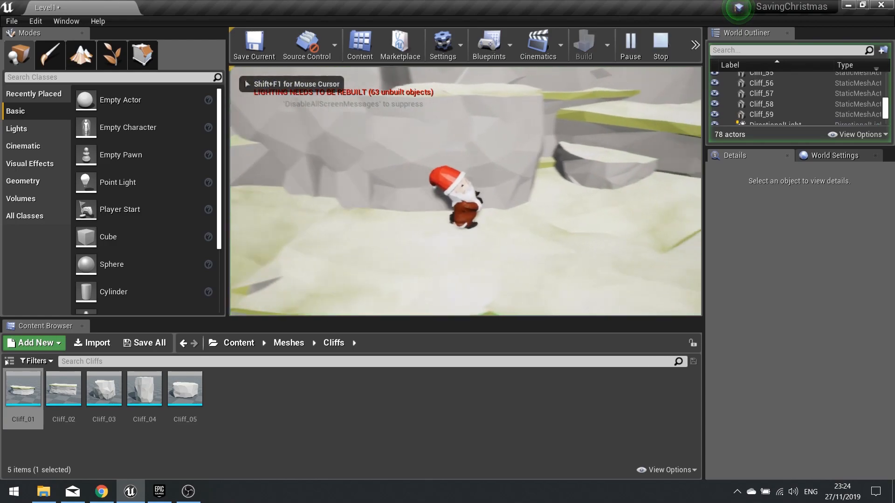
key("w")
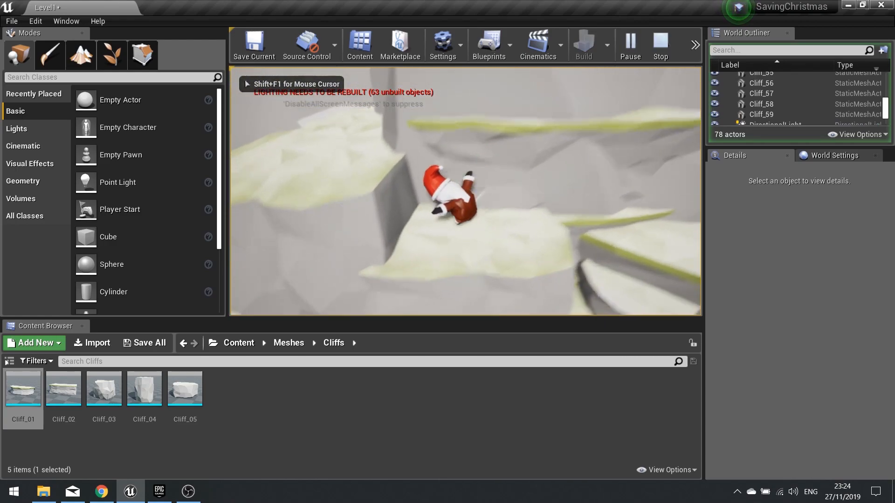
key("space")
key("w")
key("space")
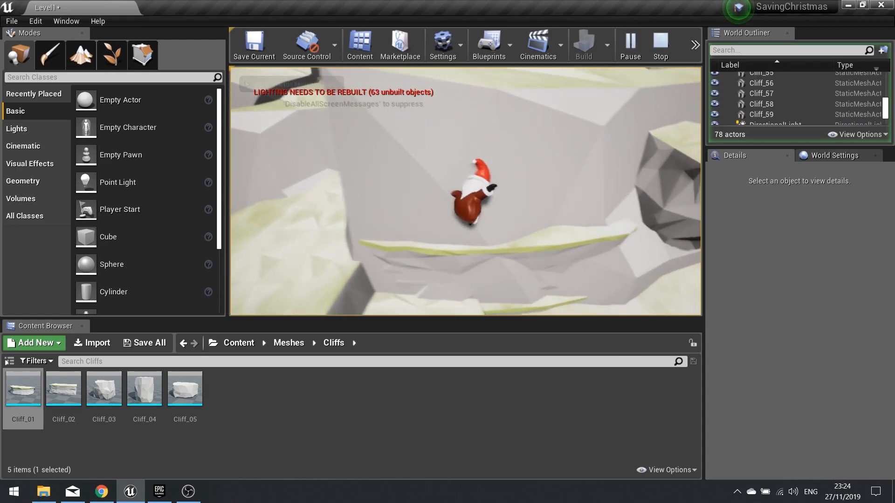
key("Escape")
Step: Delete Cliff_4, Cliff_13 and the small cliff piece beneath them from the back wall beside the large block
left_click(437, 149)
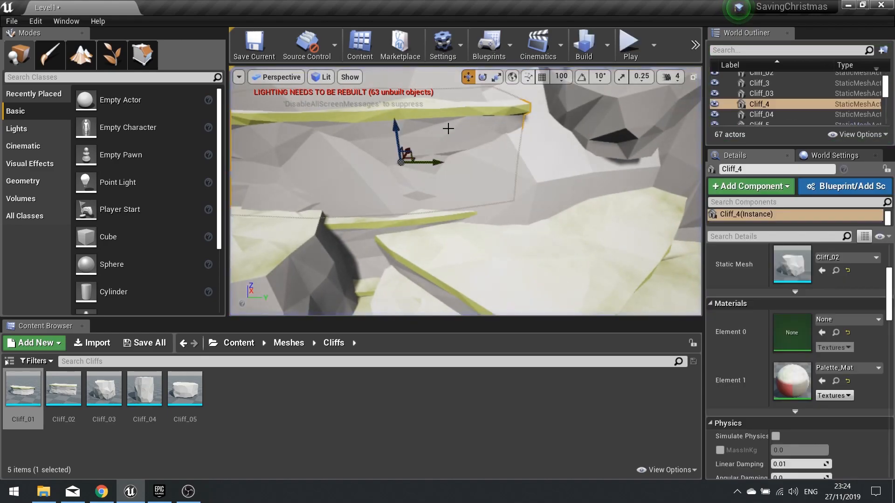
key("Delete")
mouse_move(480, 167)
right_mouse_down()
mouse_move(489, 177)
mouse_move(480, 167)
right_mouse_up()
key("s")
key("w")
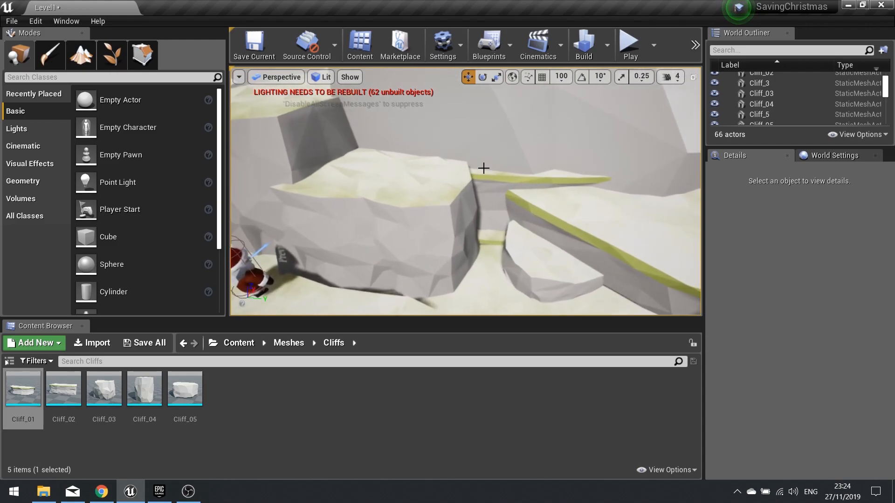
left_click(480, 167)
left_click_drag(515, 154, 529, 98)
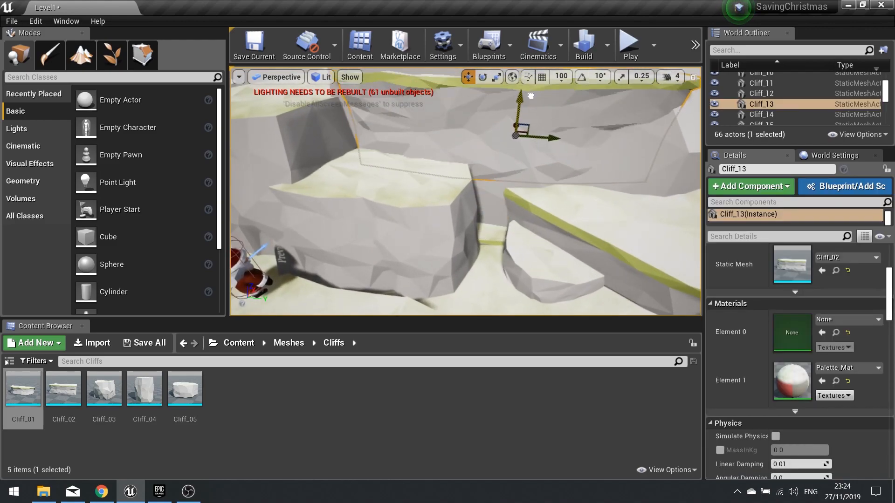
key("Delete")
left_click(520, 233)
key("Delete")
right_click_drag(521, 226, 615, 67)
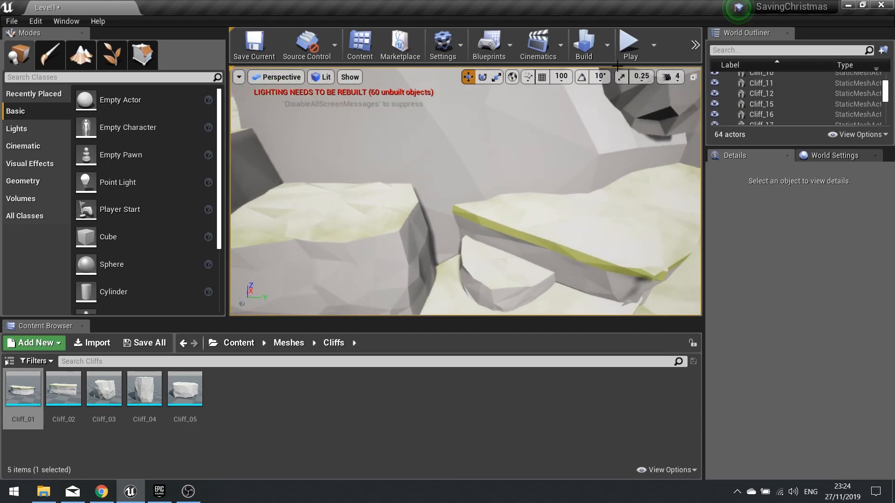
Step: Play-test the reduced route, jumping Santa onto the large block and against the cleared back wall
left_click(629, 44)
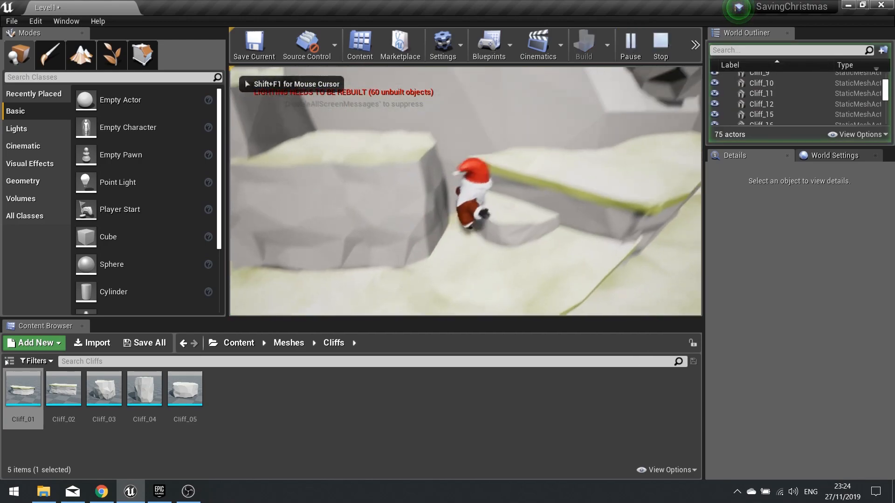
key("w")
key("space")
key("a")
key("d")
key("space")
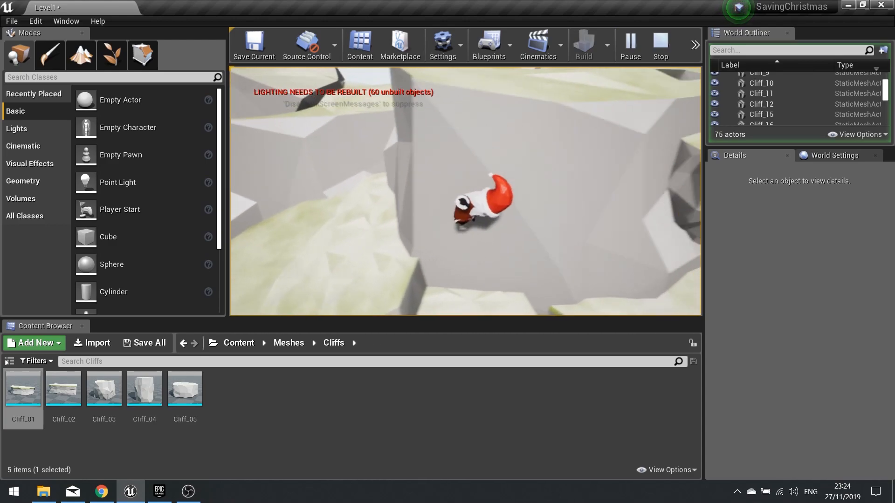
key("w")
key("space")
key("w")
key("space")
key("space")
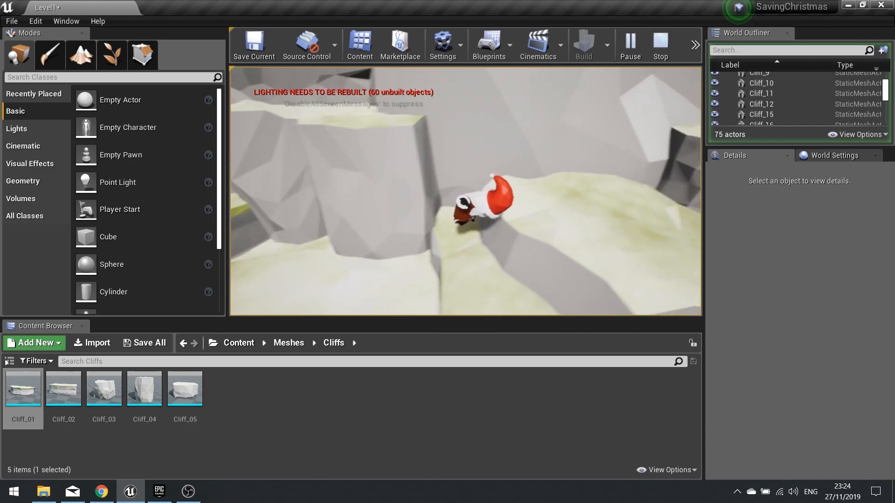
Step: Jump Santa higher onto the rocks below the green-edged upper ledge and end the play-test
key("w")
key("space")
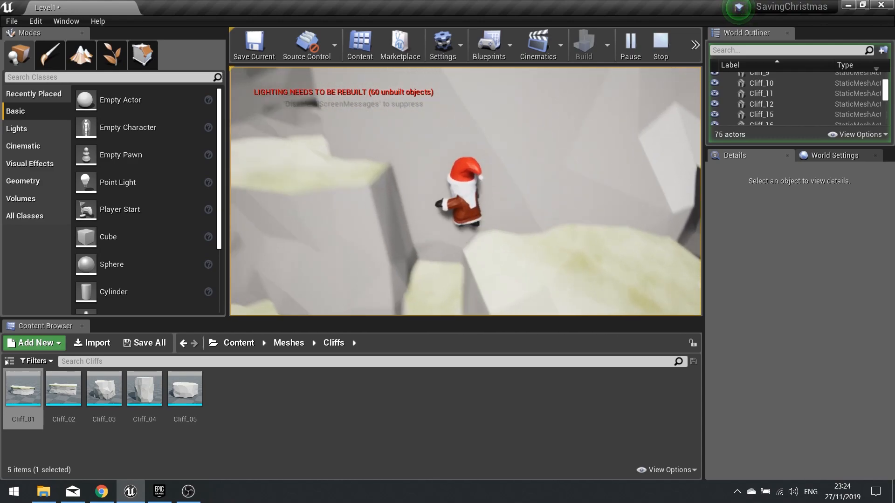
key("w")
key("w")
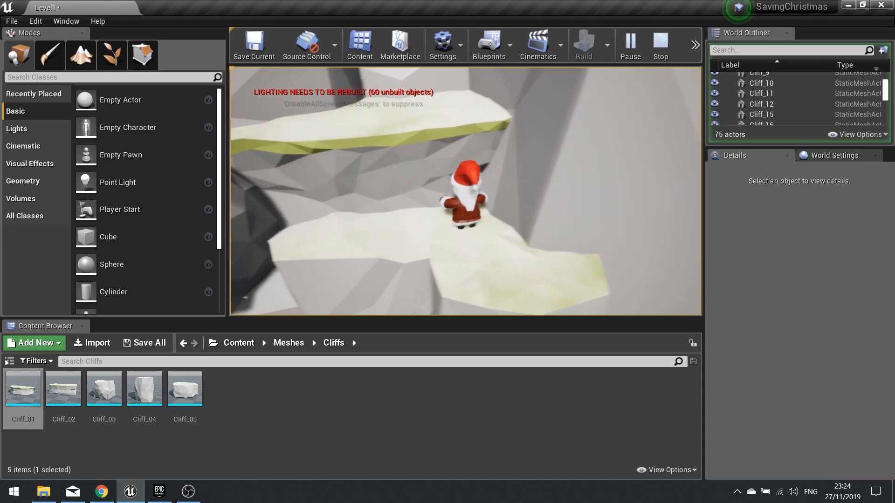
key("space")
key("d")
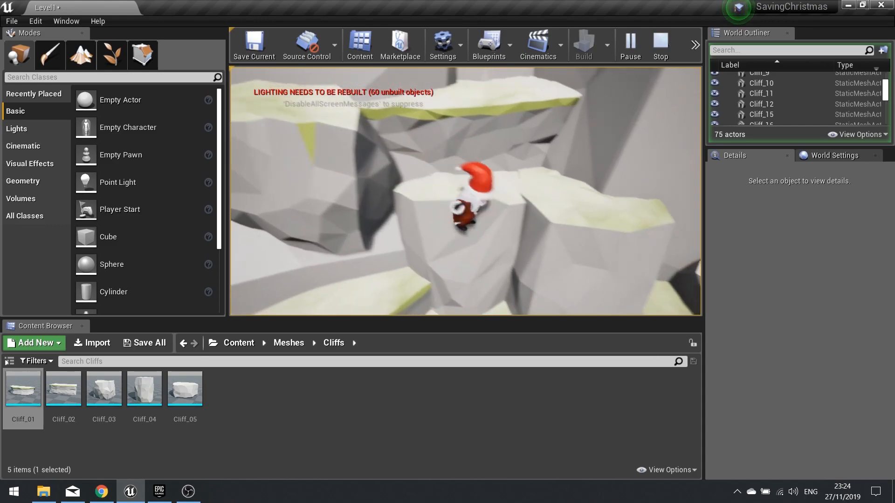
key("Escape")
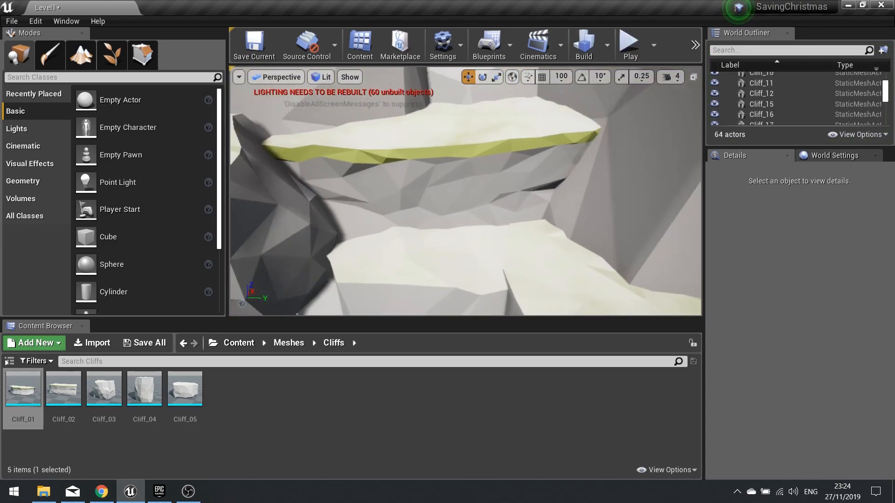
Step: Delete the green-edged upper ledge from the back wall and play-test Santa jumping up the corner where it was
left_click(476, 164)
key("Delete")
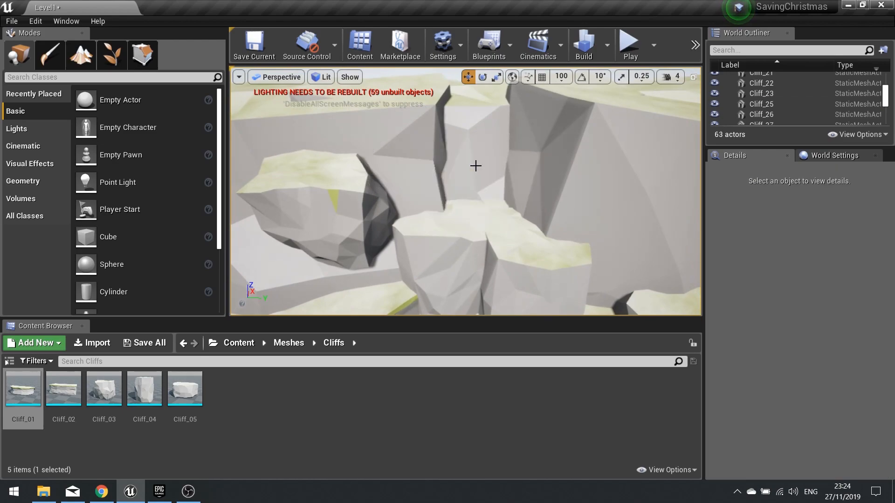
left_click(630, 45)
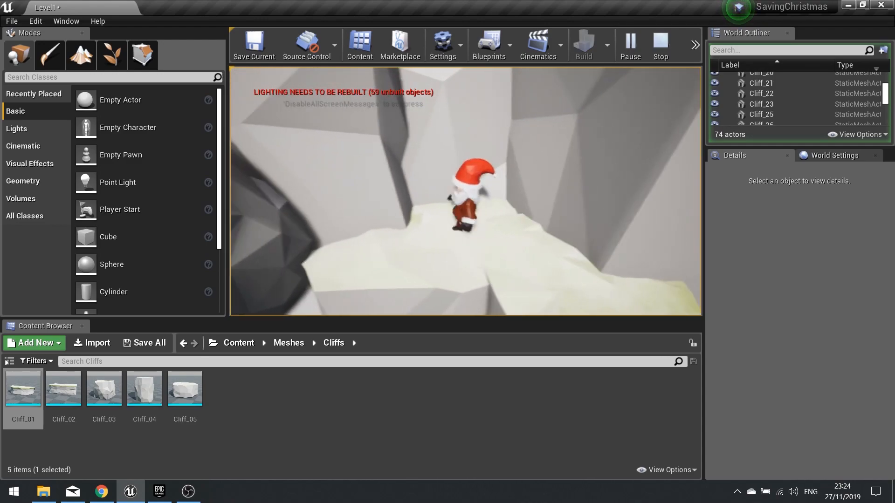
key("w")
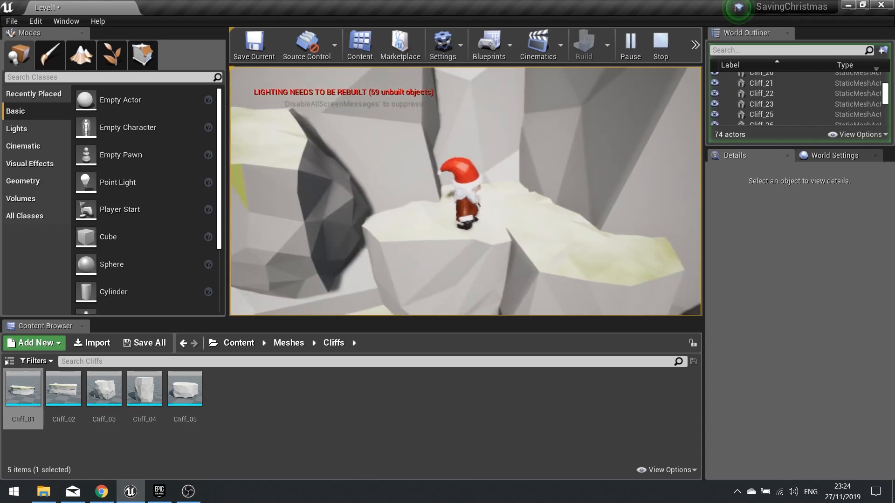
key("space")
key("w")
key("space")
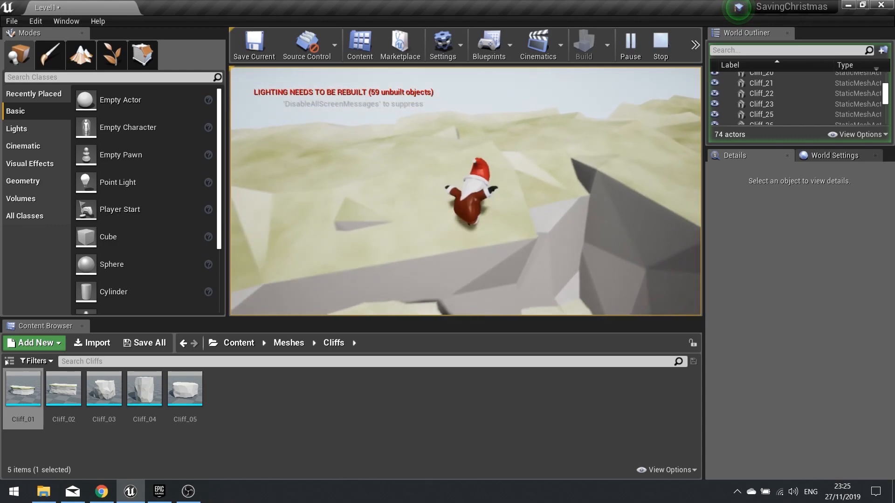
key("Escape")
Step: Raise the boulder Cliff_30 beside the large block slightly and push it deeper into the back wall
right_click_drag(487, 188, 487, 247)
right_click_drag(425, 210, 425, 130)
key("s")
left_click(425, 131)
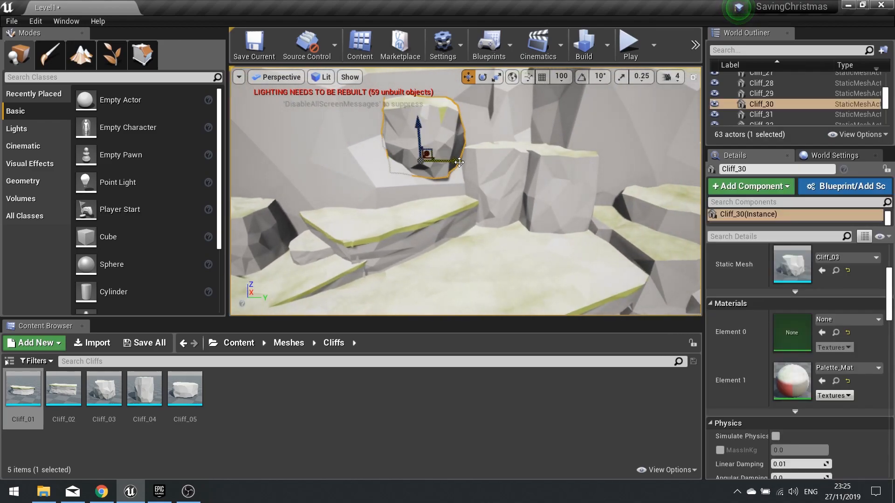
left_click_drag(418, 129, 418, 117)
right_click_drag(419, 117, 390, 107)
key("w")
key("d")
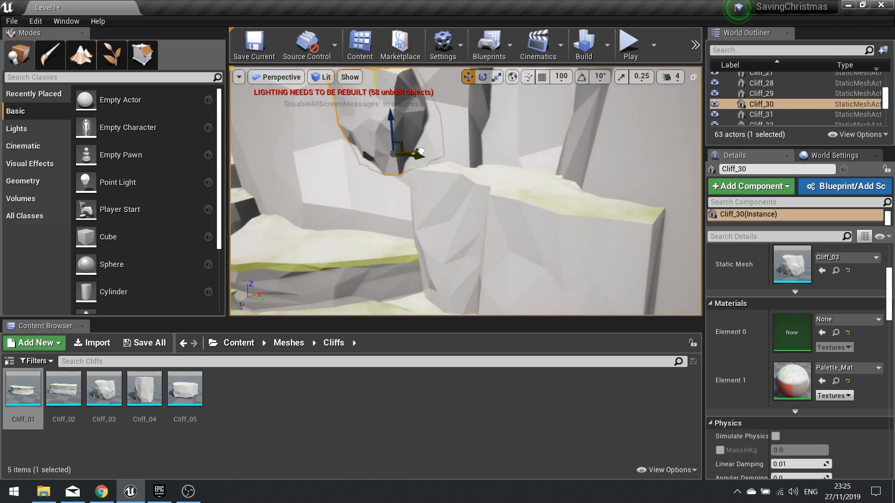
left_click_drag(426, 151, 450, 161)
right_click_drag(450, 160, 484, 142)
key("w")
key("s")
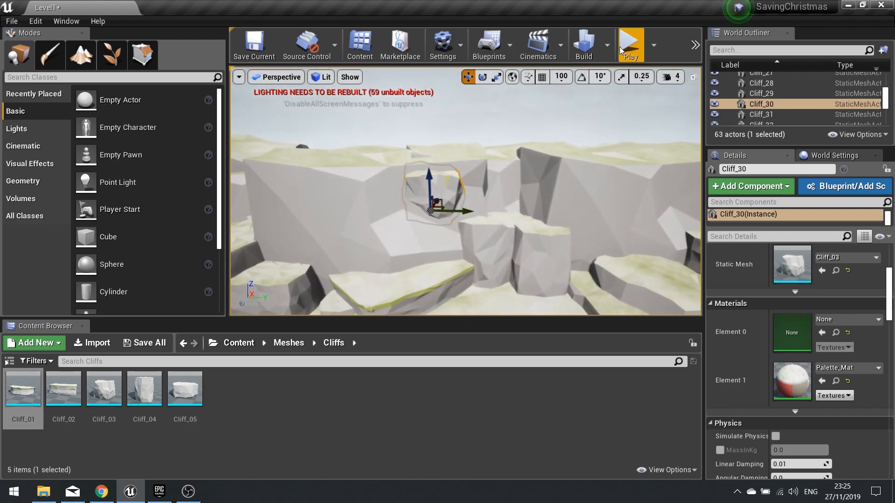
Step: Start a play-test and jump Santa from the lower ledge up onto the blocks below the raised boulder
left_click(628, 45)
key("d")
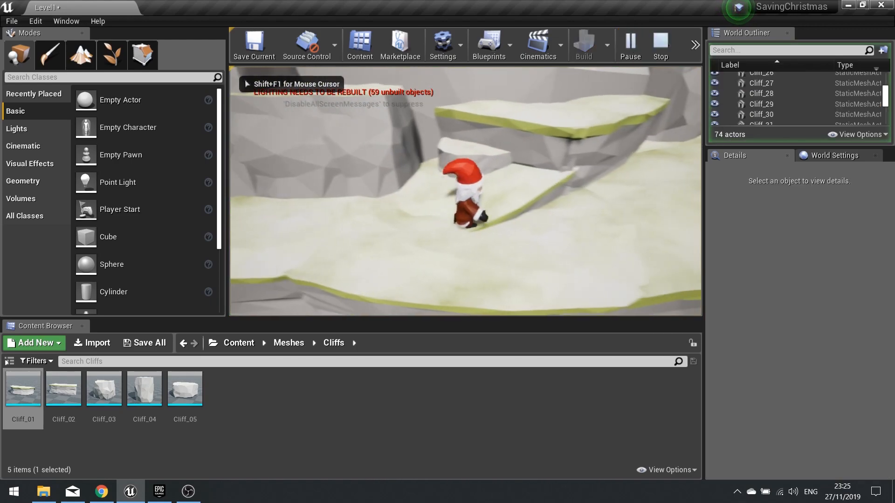
key("w")
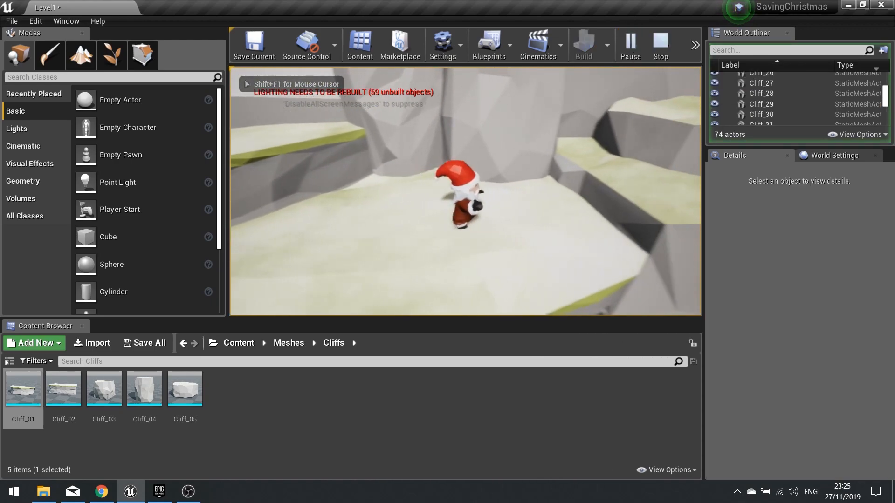
key("w")
key("space")
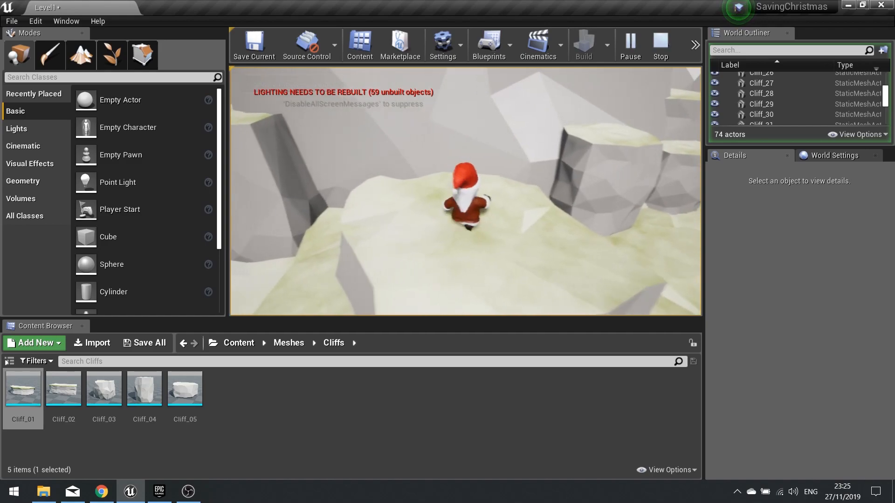
key("space")
key("w")
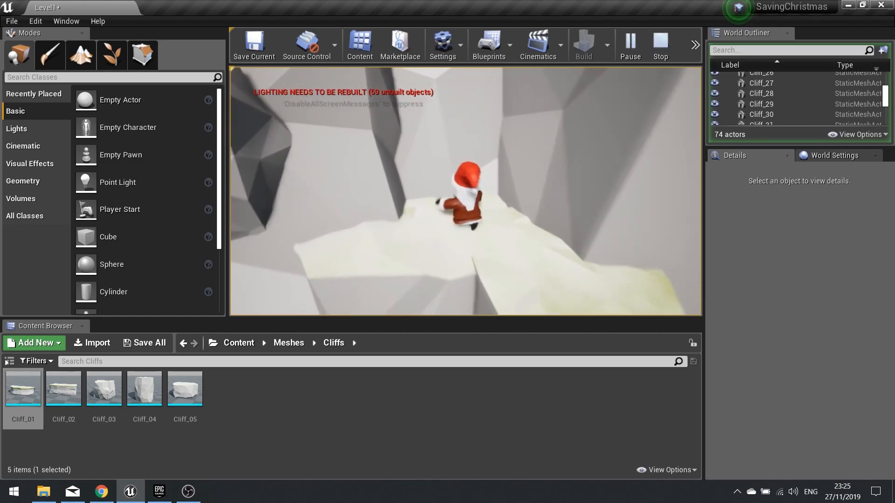
Step: Try jumping Santa from the tall blocks up beside the raised boulder on the back wall
key("a")
key("w")
key("space")
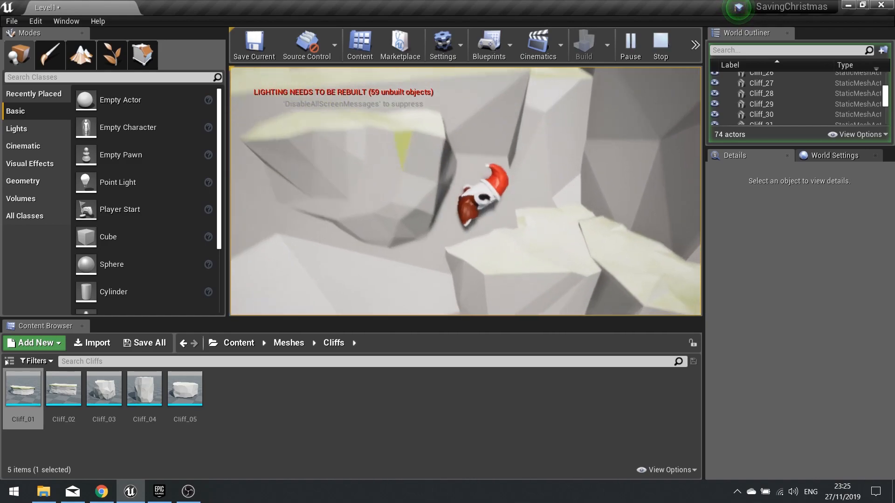
key("space")
key("w")
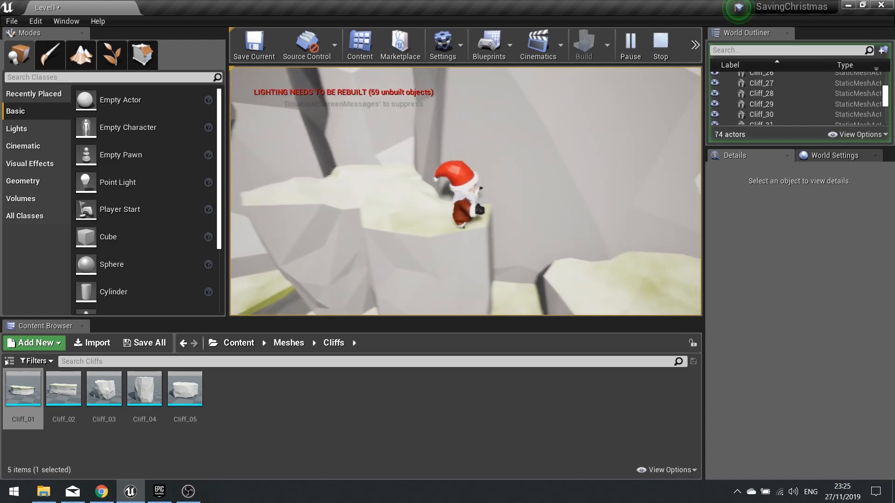
Step: Jump Santa off the tall blocks along the wall to test the alternative route up, and end the play-test
key("space")
key("w")
key("space")
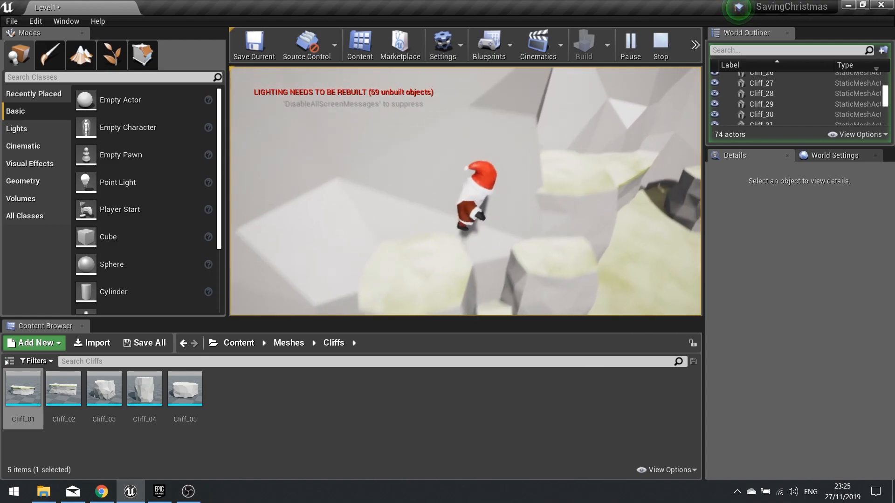
key("space")
key("w")
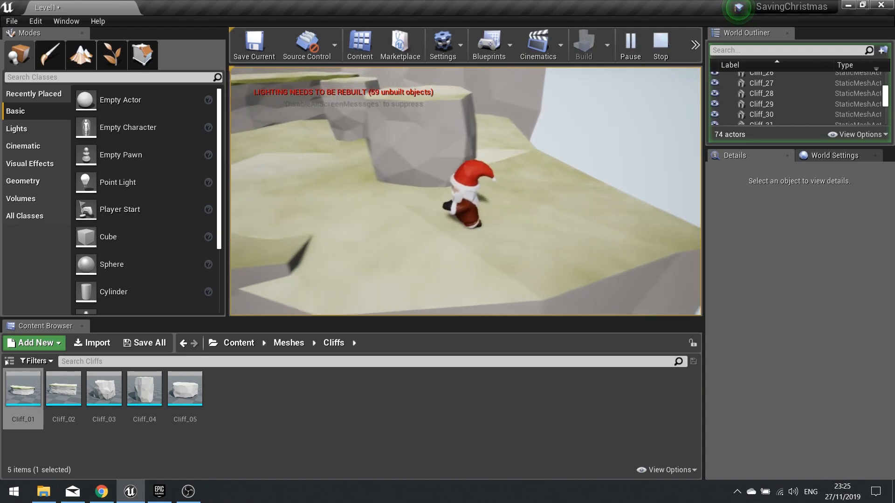
key("Escape")
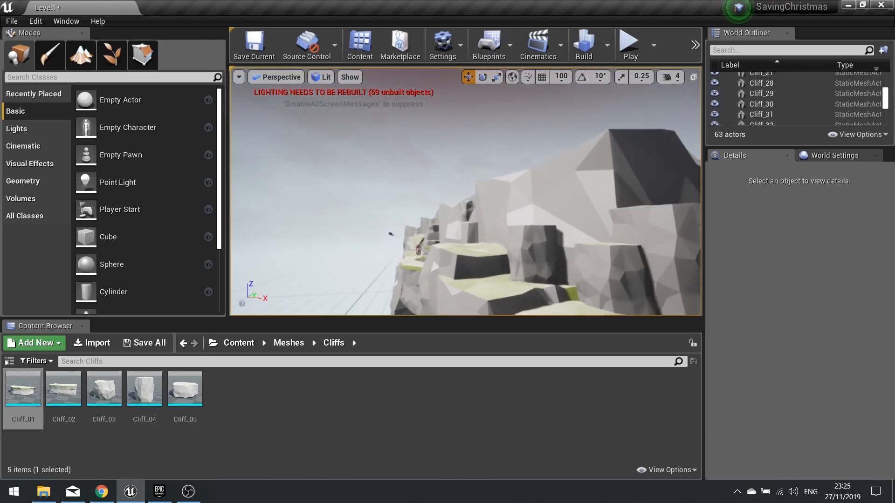
Step: Find the navigation actors with "nav" and place a Nav Mesh Bounds Volume on the cliffs near Santa
right_click_drag(466, 191, 545, 221)
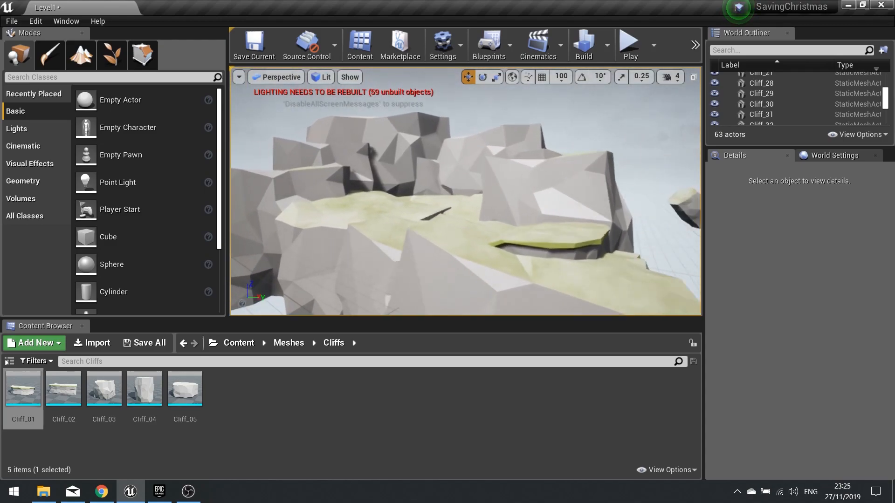
right_click_drag(466, 191, 487, 250)
right_click_drag(513, 212, 438, 243)
right_click_drag(483, 266, 308, 256)
left_click(62, 77)
type("na")
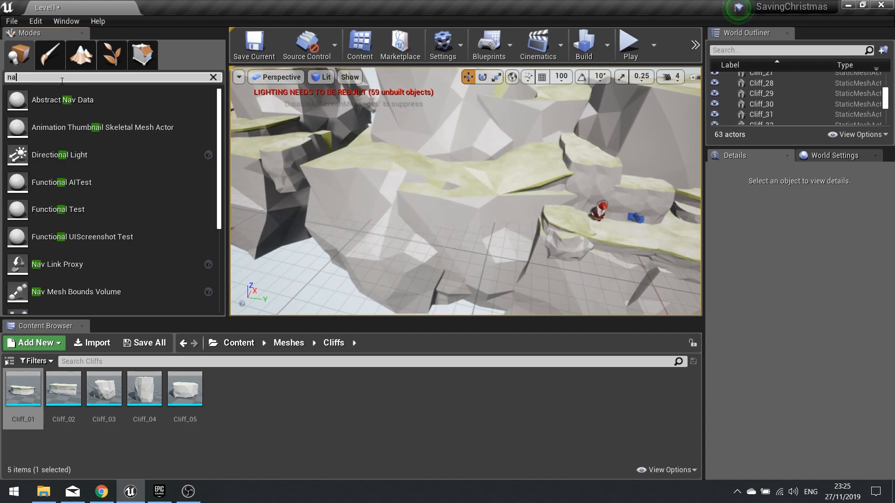
type("v")
left_click_drag(84, 186, 463, 158)
Step: Size the Nav Mesh Bounds Volume's brush to about X 1869, Y 15943 and Z 945 along the cliffs
key("r")
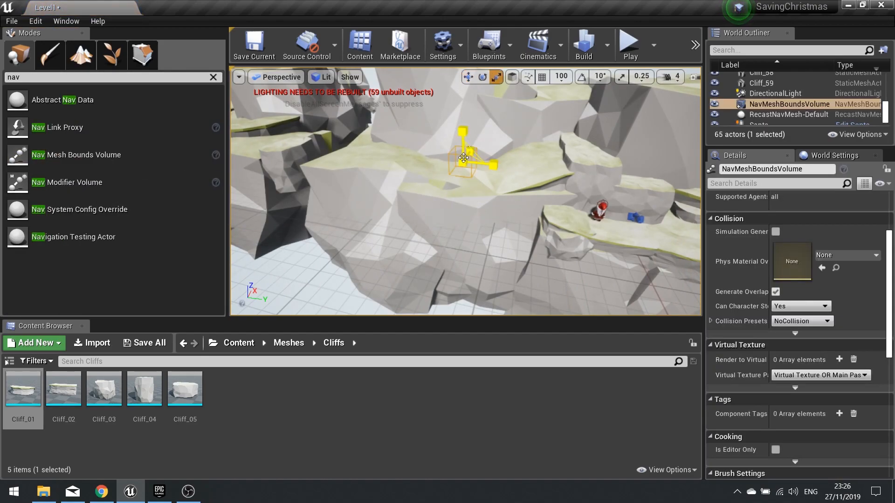
key("s")
right_click_drag(463, 198, 440, 190)
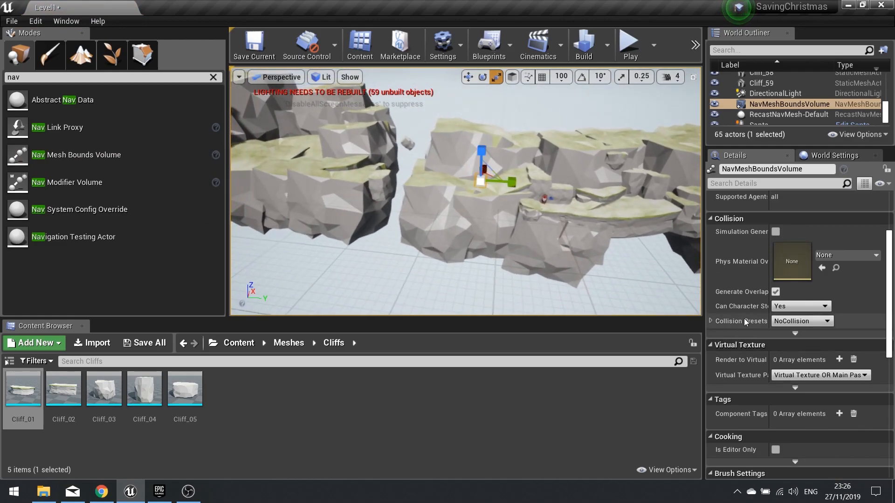
scroll(751, 304, "up", 3)
scroll(750, 305, "down", 3)
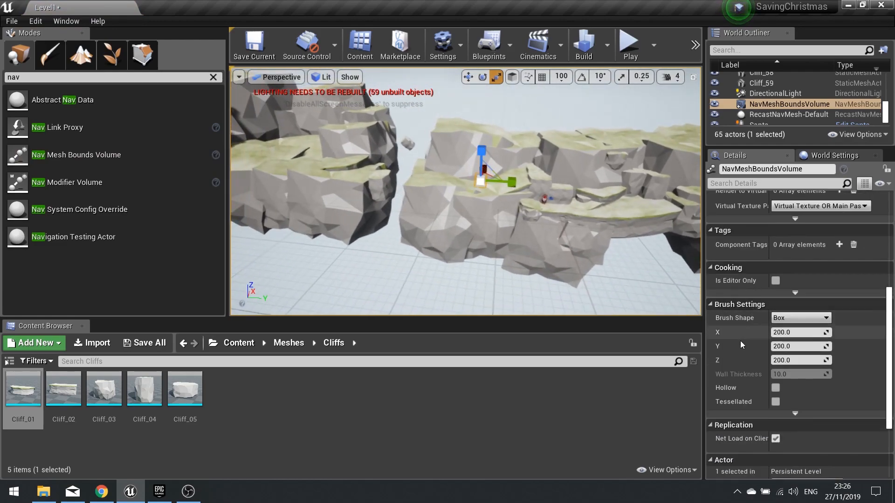
mouse_move(637, 306)
right_mouse_down()
mouse_move(582, 294)
mouse_move(648, 301)
mouse_move(637, 307)
right_mouse_up()
left_click(783, 332)
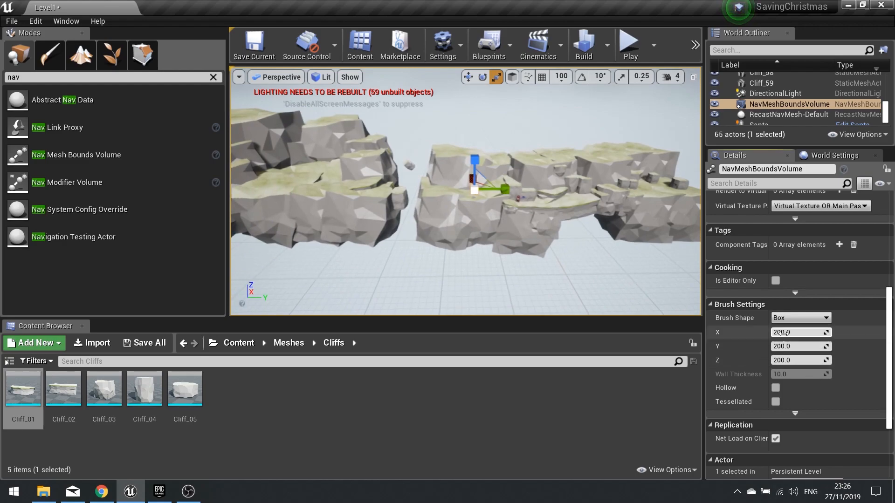
left_click_drag(783, 332, 820, 333)
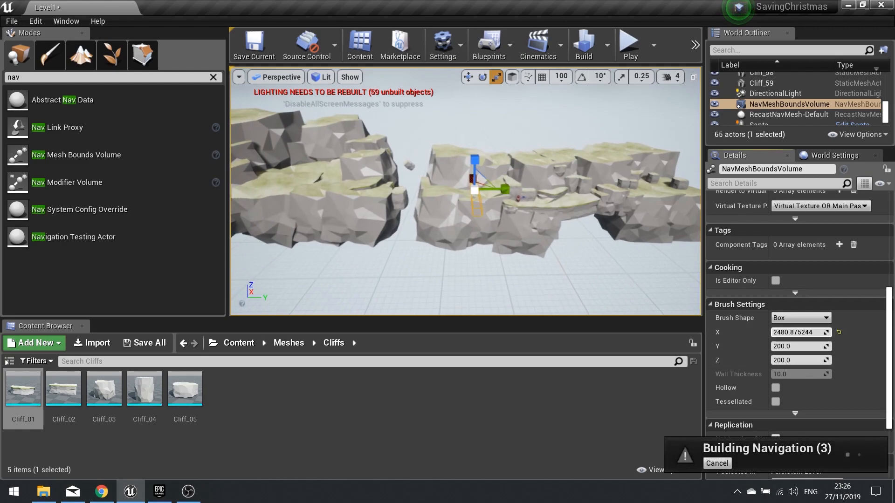
left_click_drag(802, 346, 853, 346)
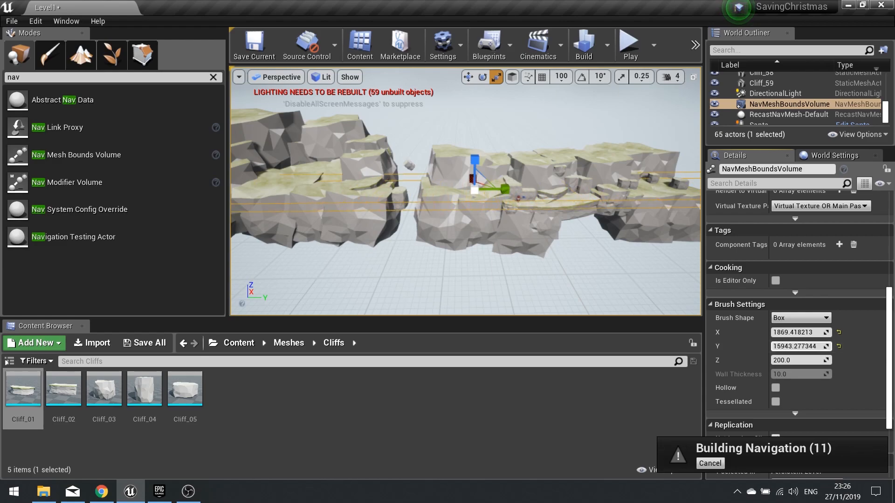
mouse_move(802, 360)
left_mouse_down()
mouse_move(829, 360)
mouse_move(822, 360)
left_mouse_up()
Step: Display the generated navigation mesh and check its coverage from the end of the cliffs
right_click_drag(601, 242, 610, 242)
right_click_drag(519, 255, 487, 251)
right_click_drag(401, 246, 429, 242)
key("p")
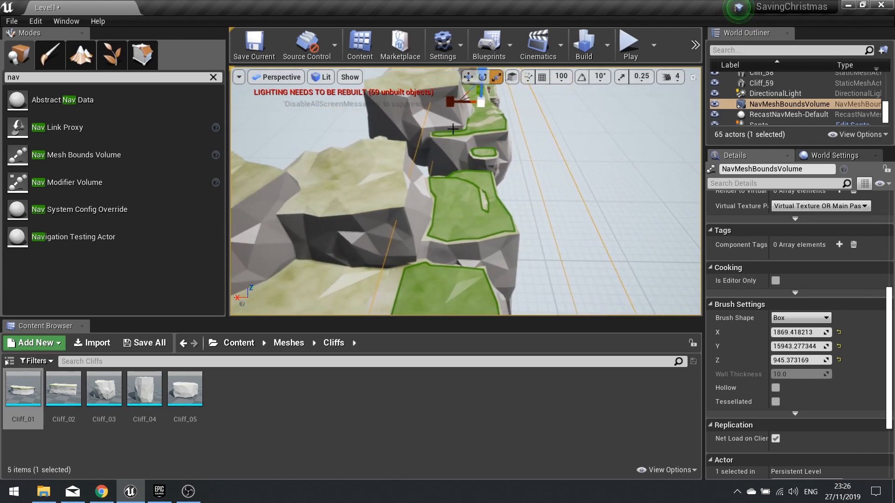
Step: Shift the Nav Mesh Bounds Volume inward over the cliffs and widen its brush to about X 4308
left_click_drag(455, 108, 409, 111)
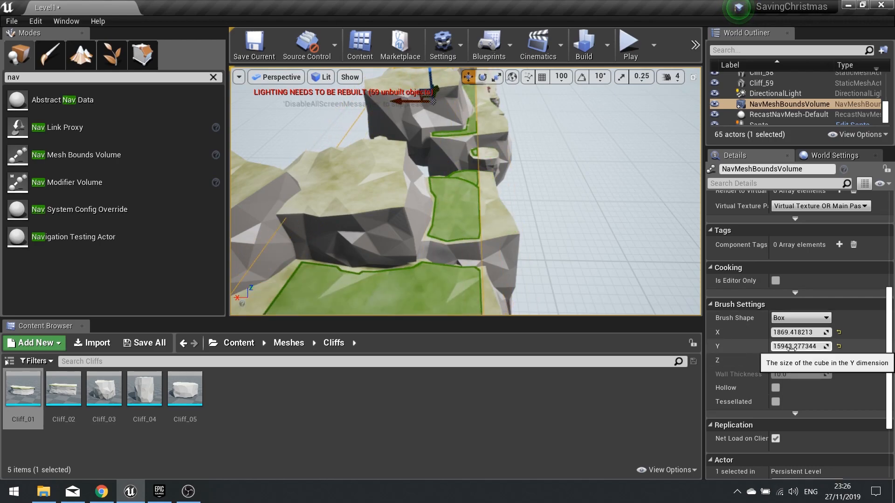
left_click_drag(799, 332, 839, 332)
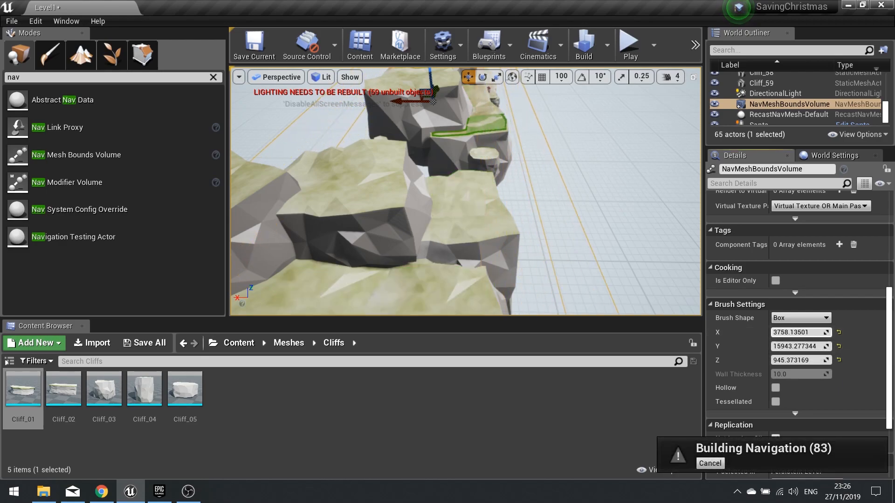
right_click_drag(624, 205, 499, 221)
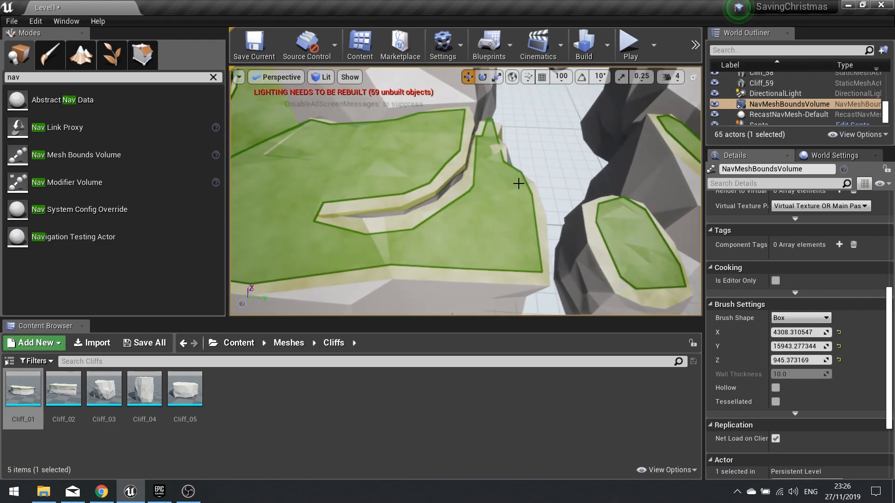
right_click_drag(476, 191, 475, 187)
right_click(475, 187)
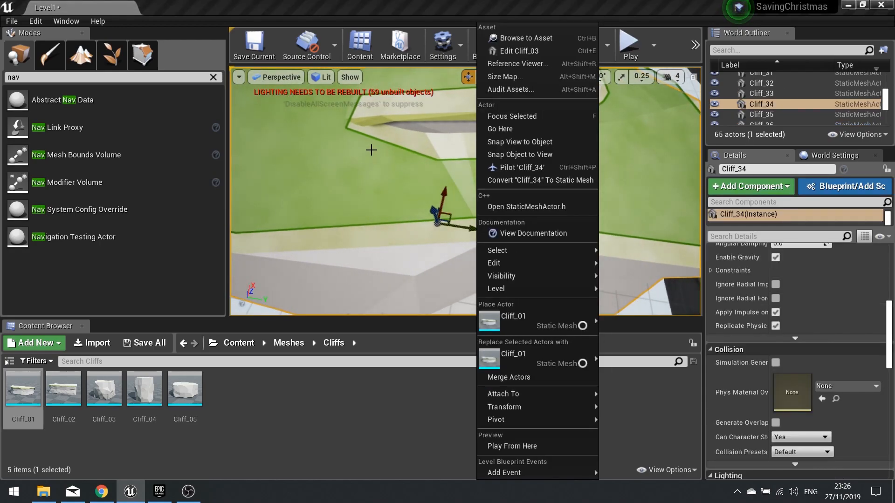
Step: Place the Present character from Actors/Characters/Present on top of the short rock pillar on the plateau
right_click_drag(371, 149, 370, 145)
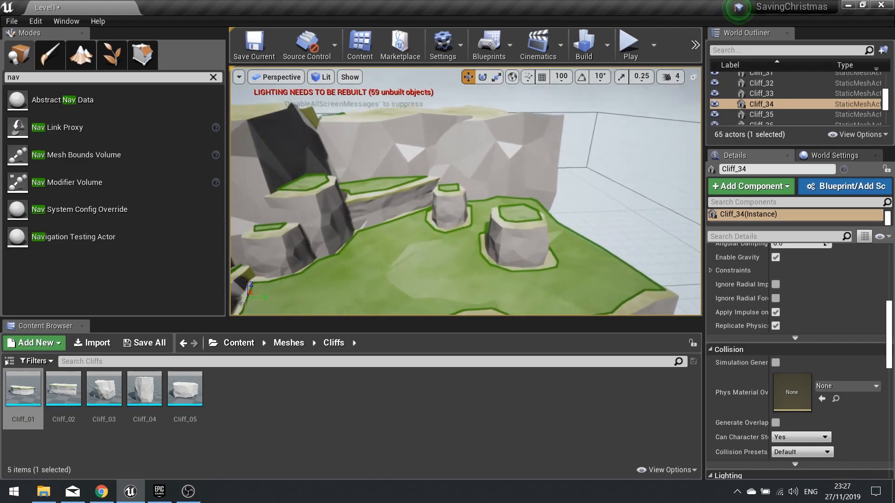
left_click(238, 343)
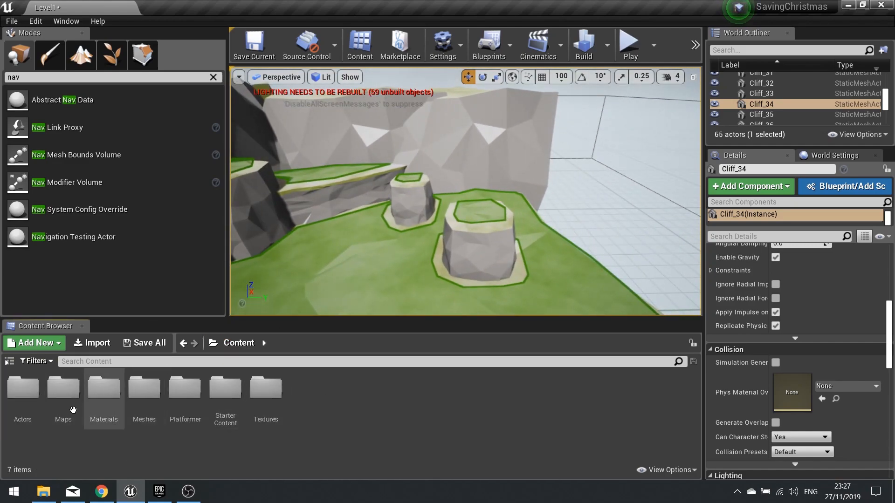
double_click(22, 389)
double_click(22, 392)
double_click(64, 391)
left_click_drag(144, 394, 486, 215)
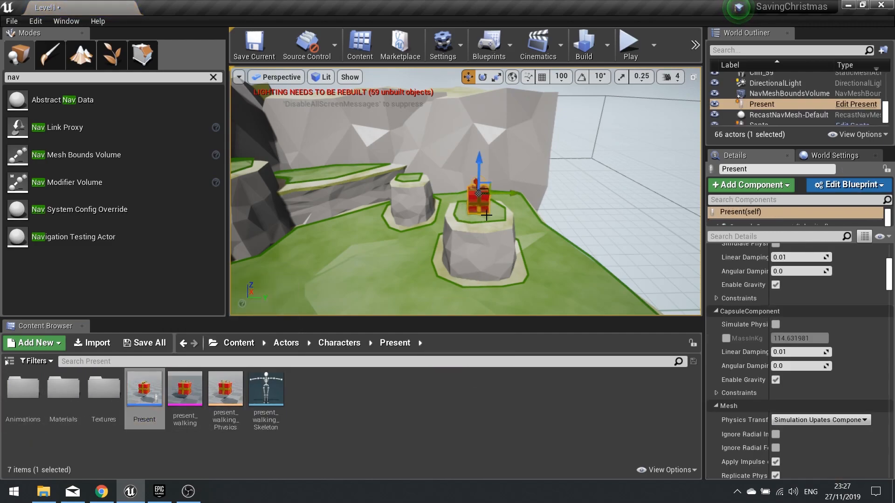
Step: Play-test the level by running Santa along the cliffs to the present on the short rock pillar, and end the session
left_click(628, 42)
key("d")
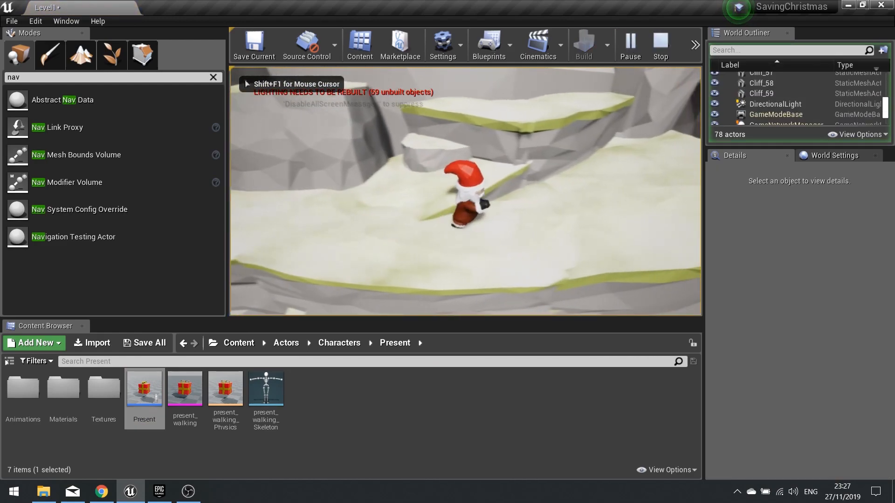
key("w")
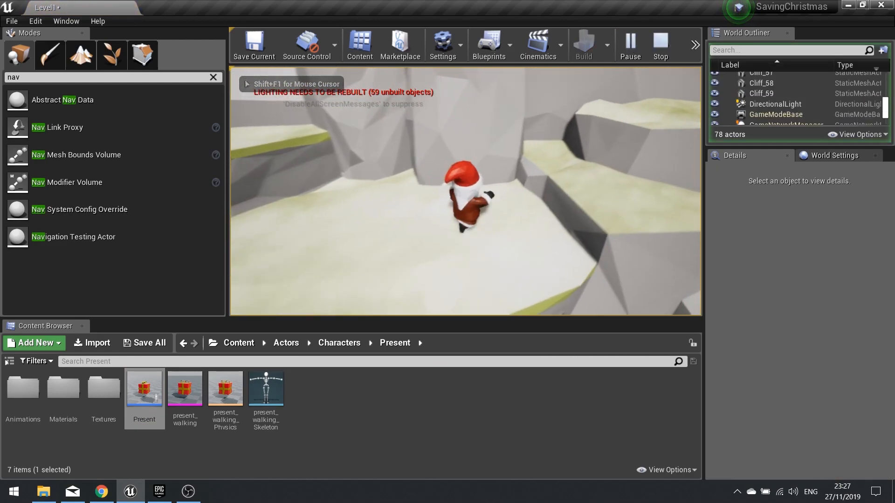
key("a")
key("d")
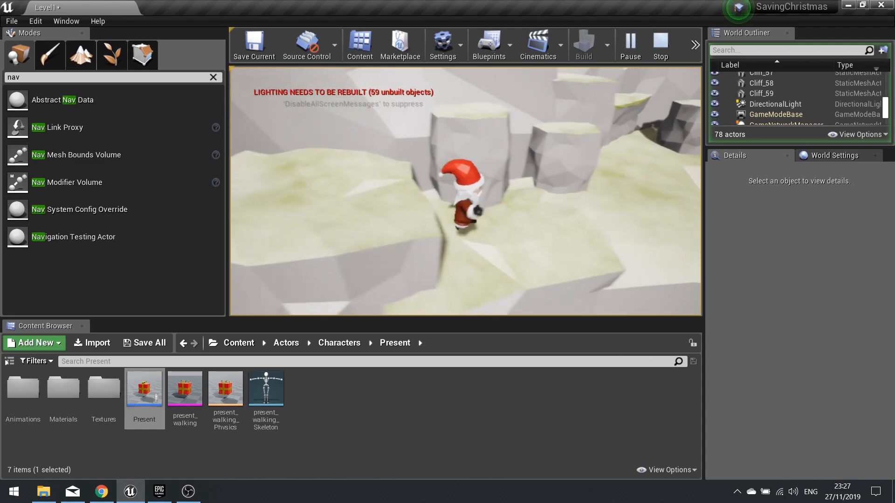
key("d")
key("s")
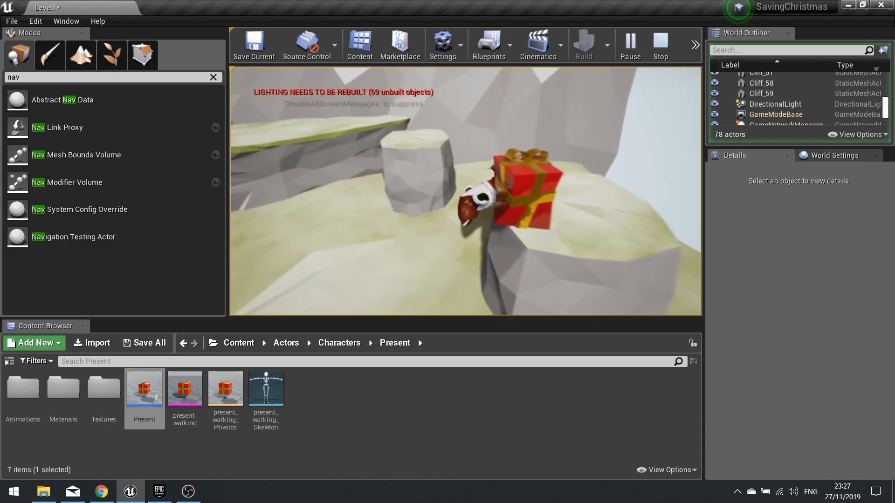
key("space")
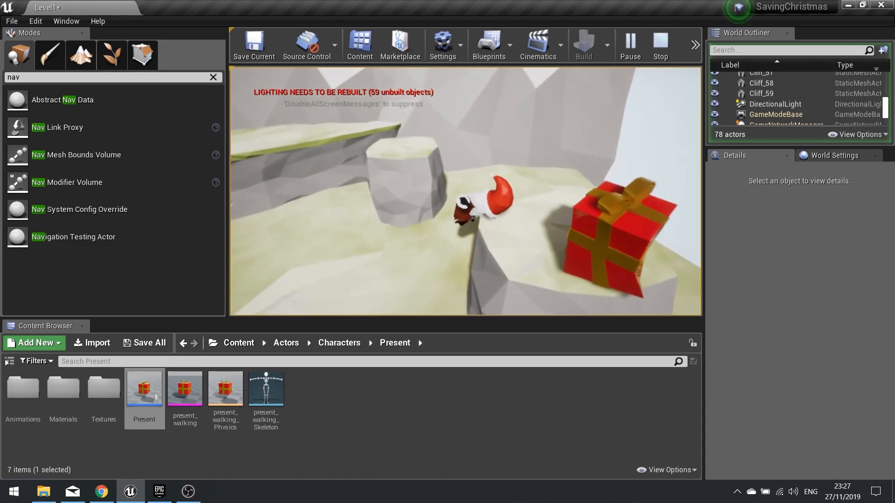
key("s")
key("d")
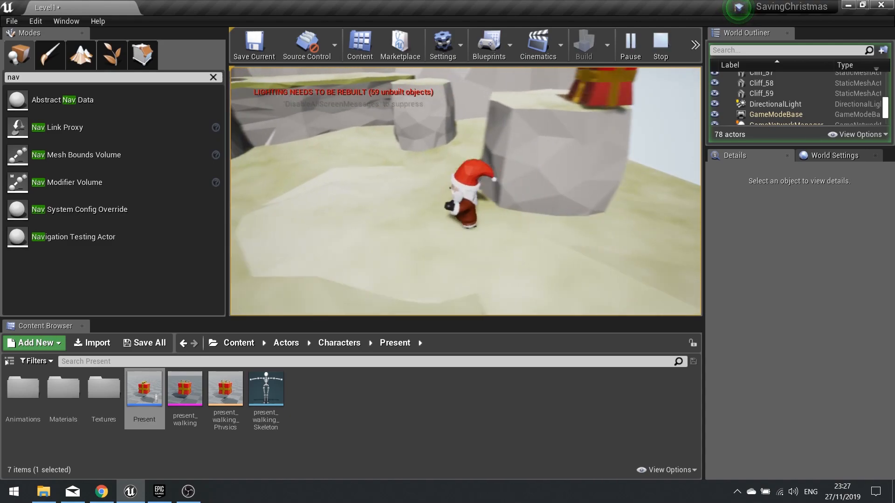
key("a")
key("Escape")
Step: Place a CandyCaneCircle from the Actors folder on the raised cliff ledge beside the tall rock pillars
right_click_drag(637, 218, 620, 212)
key("w")
key("s")
key("w")
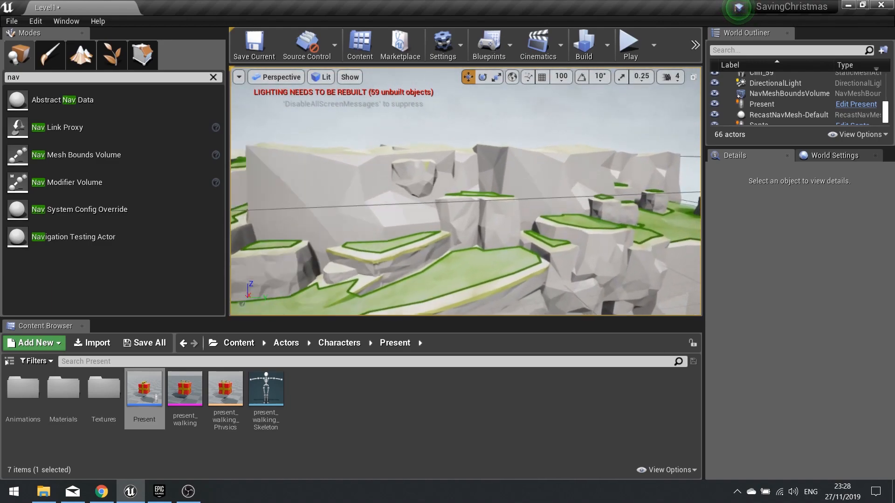
key("w")
right_click_drag(619, 212, 641, 240)
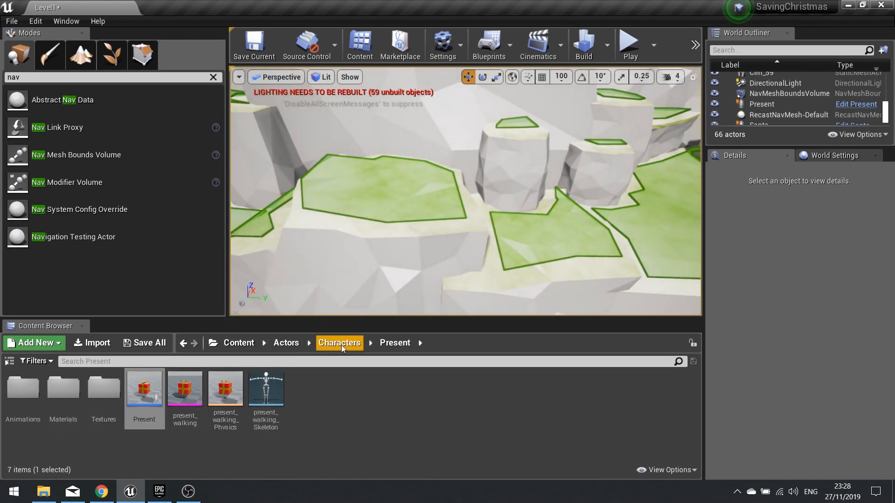
left_click(286, 344)
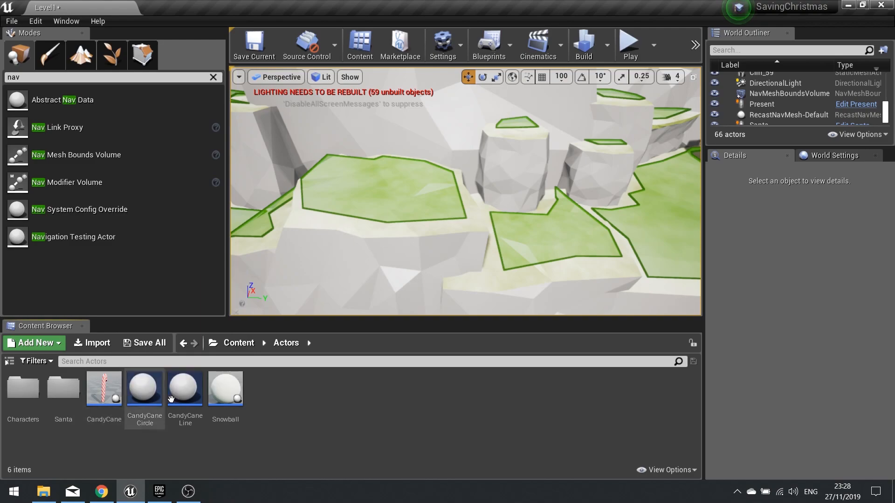
mouse_move(447, 205)
right_mouse_down()
mouse_move(470, 205)
mouse_move(475, 179)
mouse_move(454, 203)
mouse_move(419, 198)
mouse_move(443, 219)
right_mouse_up()
key("s")
key("w")
left_click_drag(158, 390, 449, 222)
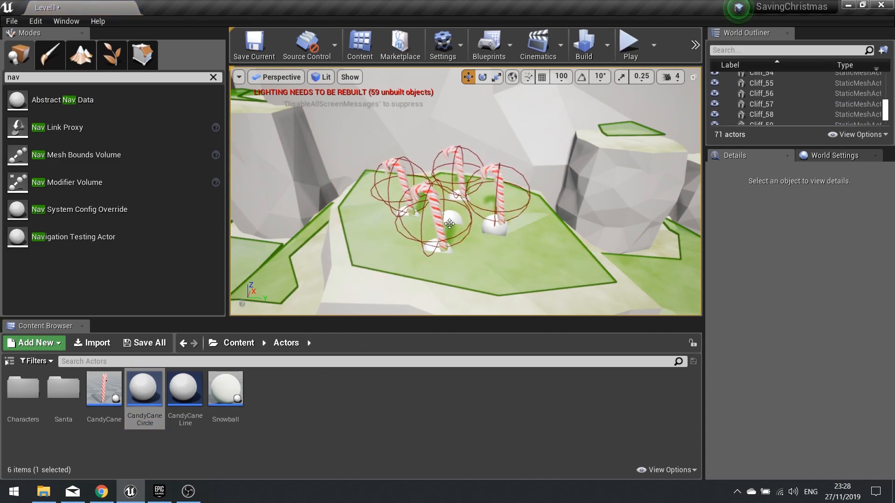
Step: Place a CandyCaneLine near the front edge of the wide curved ledge and adjust its rotation and position
key("s")
right_click_drag(450, 224, 303, 256)
left_click_drag(185, 392, 461, 256)
key("e")
left_click_drag(487, 291, 497, 258)
key("w")
key("r")
key("e")
left_click_drag(494, 292, 484, 274)
key("w")
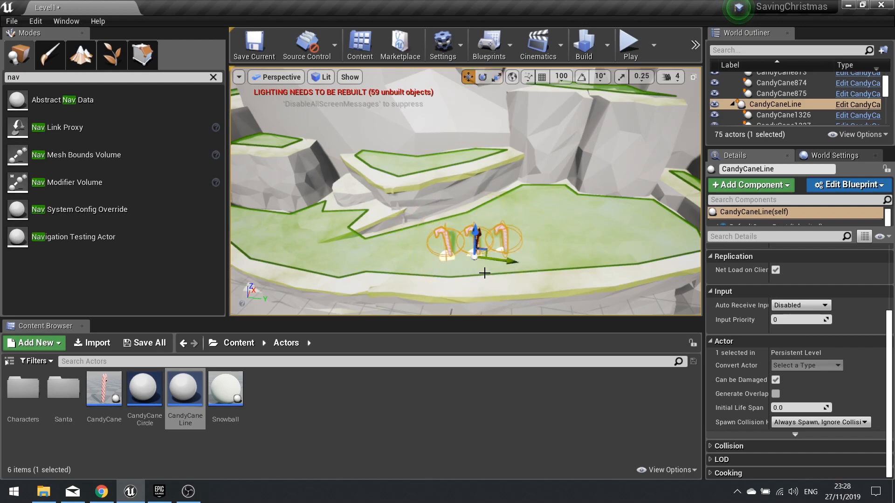
left_click_drag(482, 235, 483, 230)
Step: Place three single CandyCane actors in a small cluster on the high cliff block beyond the candy cane line
right_click_drag(478, 237, 438, 236)
left_click_drag(127, 388, 481, 231)
left_click_drag(103, 389, 446, 254)
left_click_drag(104, 389, 531, 260)
Step: Place a CandyCaneCircle on the end plateau and shift it beside the present's rock pillar
key("s")
right_click_drag(531, 260, 548, 281)
key("d")
key("w")
key("s")
key("w")
left_click_drag(152, 400, 468, 229)
left_click_drag(410, 243, 455, 239)
Step: Place two more CandyCaneCircles on the plateau, one at the outer side of the present's pillar and one behind it
right_click_drag(455, 239, 492, 231)
key("w")
key("s")
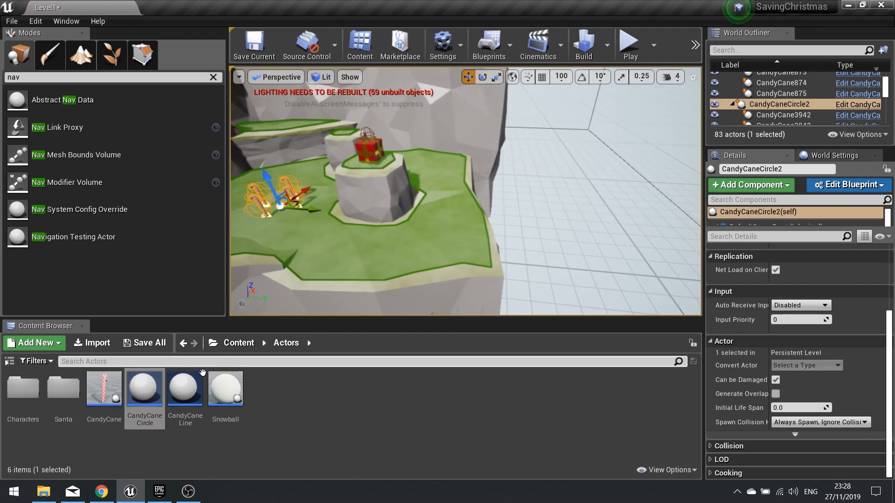
left_click_drag(142, 388, 442, 229)
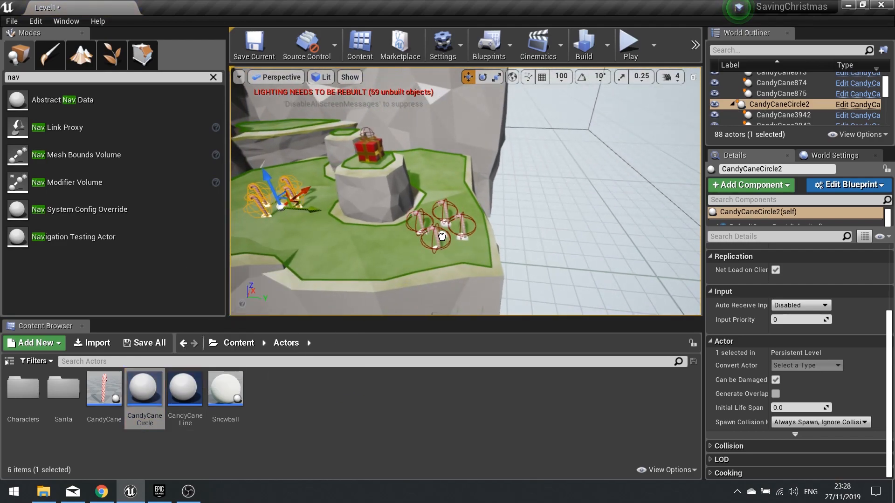
left_click_drag(143, 388, 432, 176)
Step: Open the CandyCane blueprint and display its Construction Script
key("s")
right_click_drag(433, 176, 380, 180)
key("w")
key("w")
key("s")
key("w")
key("s")
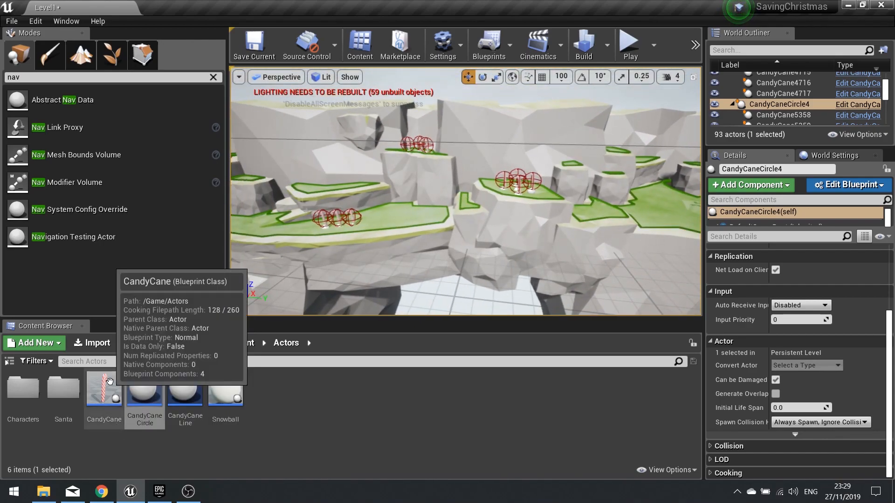
double_click(104, 392)
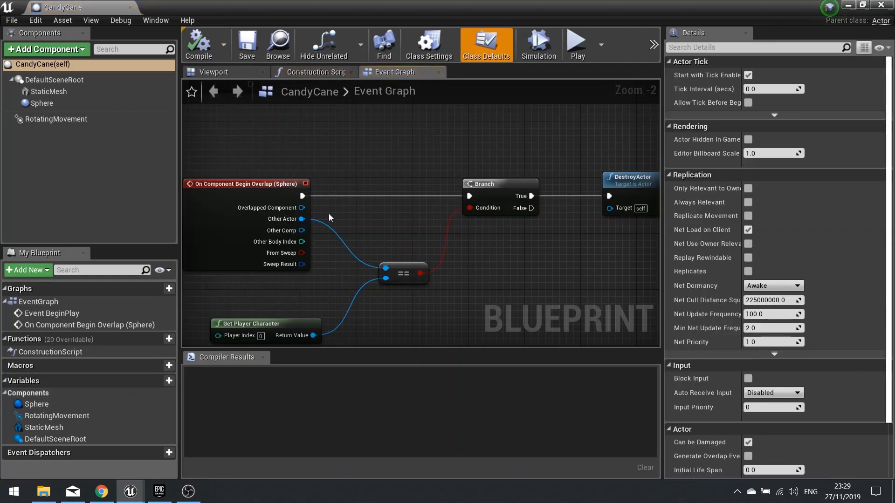
scroll(428, 192, "down", 1)
scroll(428, 192, "up", 1)
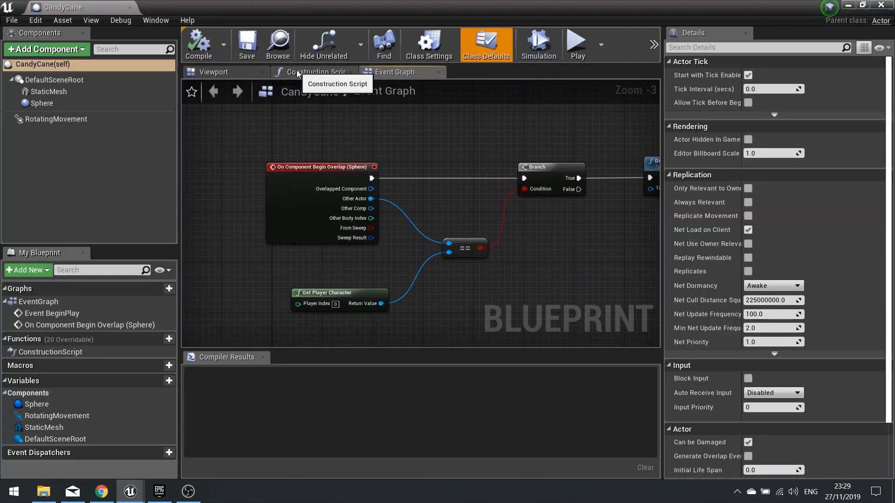
left_click(312, 71)
Step: Add a Get All Actors Of Class node with class Candy Cane and run it from the Construction Script
right_click(328, 275)
type("get all actors")
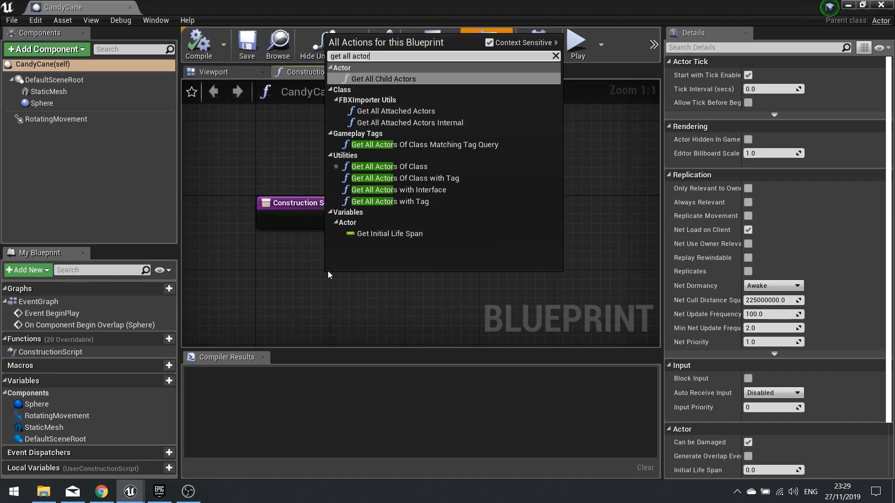
left_click(395, 165)
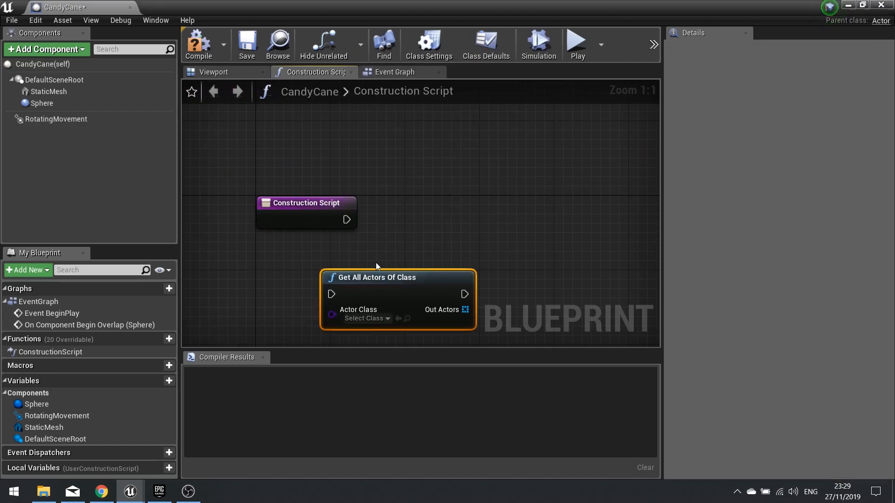
left_click(365, 317)
type("candy")
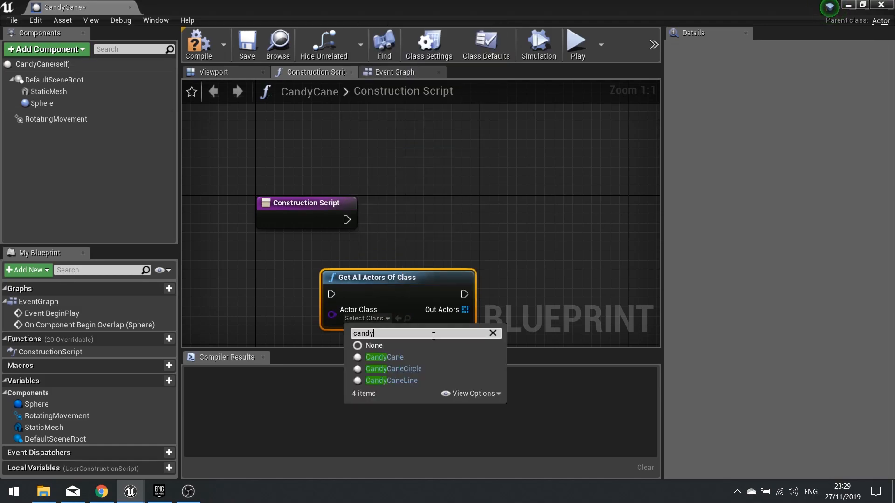
left_click(384, 357)
left_click_drag(368, 277, 348, 220)
Step: Print the length of the Out Actors array with a Print String node and compile the CandyCane blueprint
right_click_drag(557, 230, 361, 205)
left_click_drag(349, 203, 588, 187)
type("pri")
key("Return")
left_click_drag(349, 220, 390, 270)
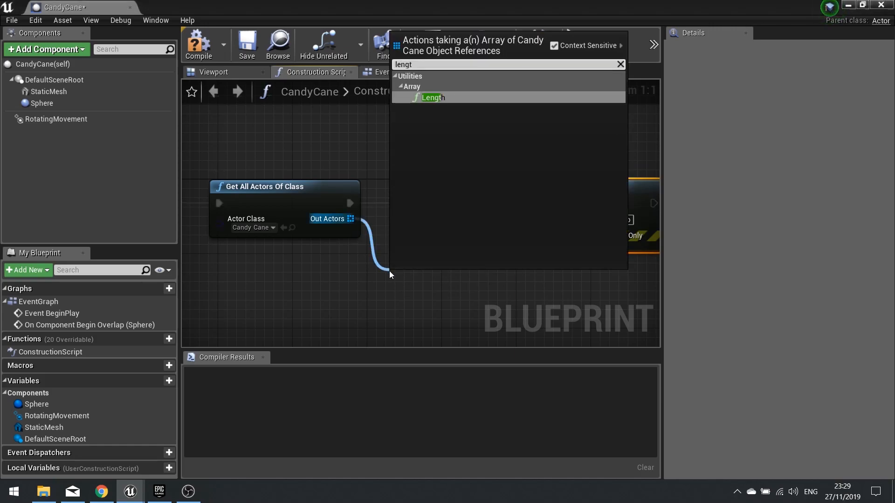
key("Return")
left_click_drag(477, 294, 538, 218)
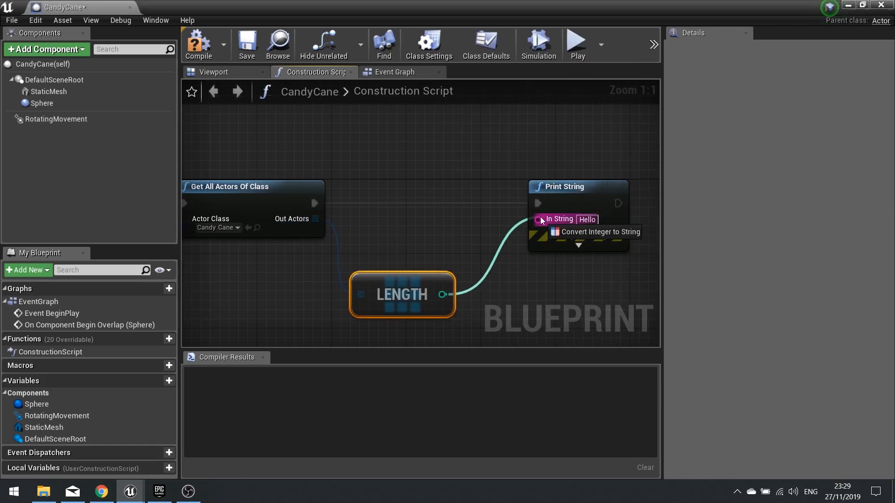
left_click(198, 47)
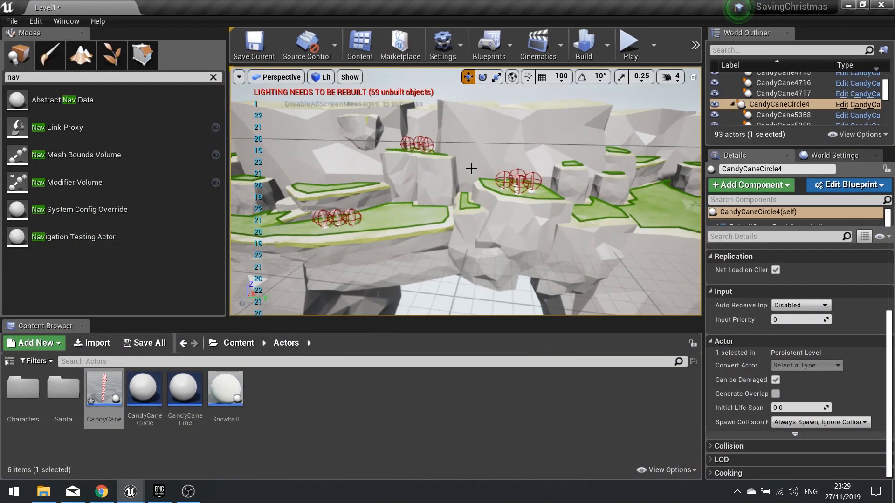
Step: Place two single CandyCane actors on the open plateau between the rock pillars and the candy cane circle
key("w")
right_click_drag(471, 169, 503, 175)
left_click(451, 199)
left_click_drag(438, 216, 439, 216)
key("s")
right_click_drag(396, 267, 405, 267)
key("d")
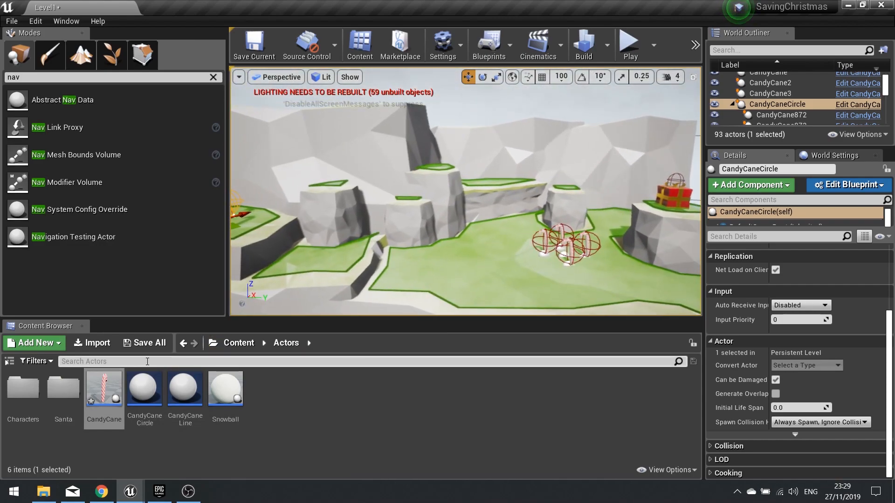
left_click_drag(125, 381, 422, 270)
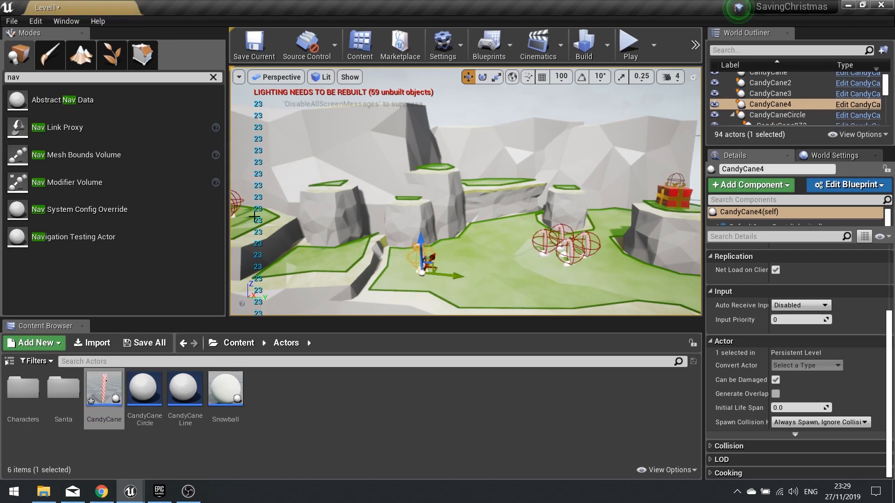
left_click_drag(100, 391, 497, 269)
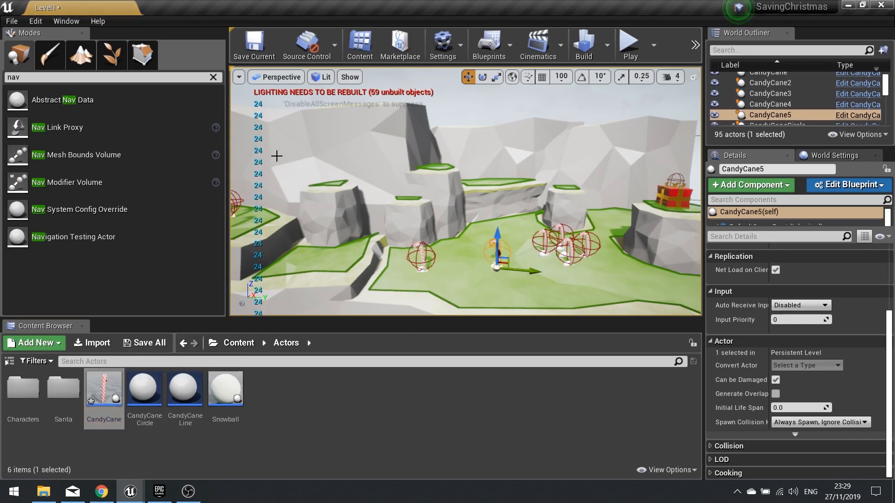
left_click_drag(185, 389, 486, 303)
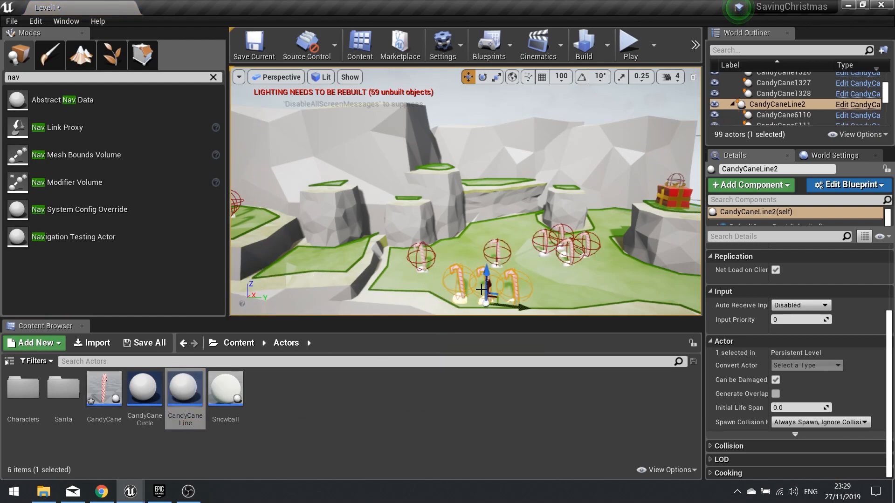
key("ctrl+z")
key("ctrl+z")
key("ctrl+z")
Step: Place one more single CandyCane on the cliffs and a CandyCaneLine turned lengthwise along the narrow pointed ledge
right_click_drag(461, 291, 398, 290)
left_click_drag(104, 389, 516, 249)
right_click_drag(414, 279, 396, 271)
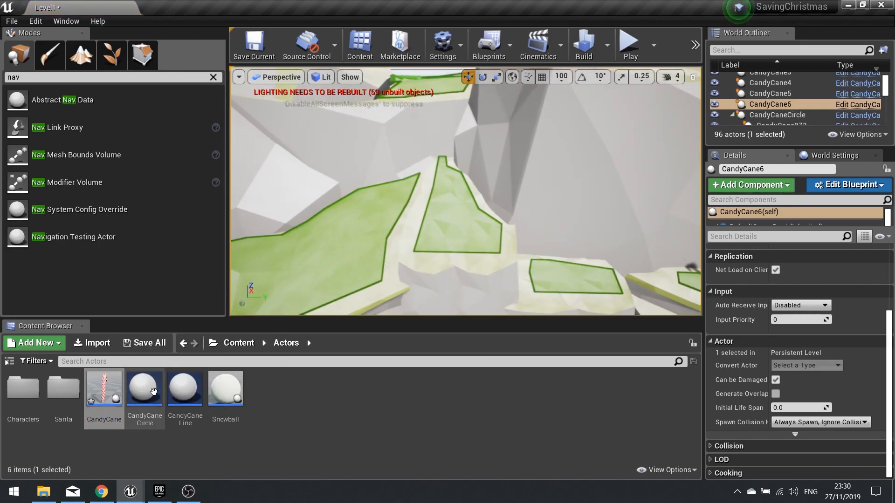
left_click_drag(193, 387, 466, 261)
key("e")
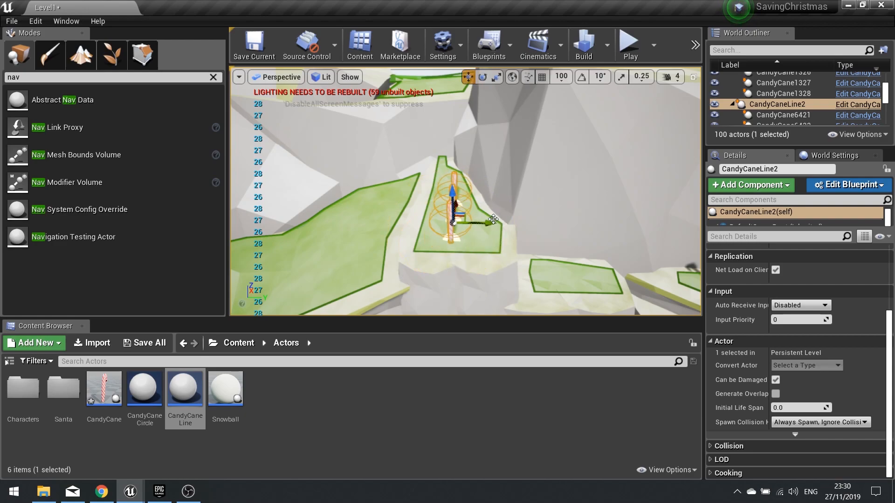
Step: Place a CandyCaneLine on the wide ledge beside the narrow one and shift it further along the ledge
right_click_drag(482, 227, 429, 275)
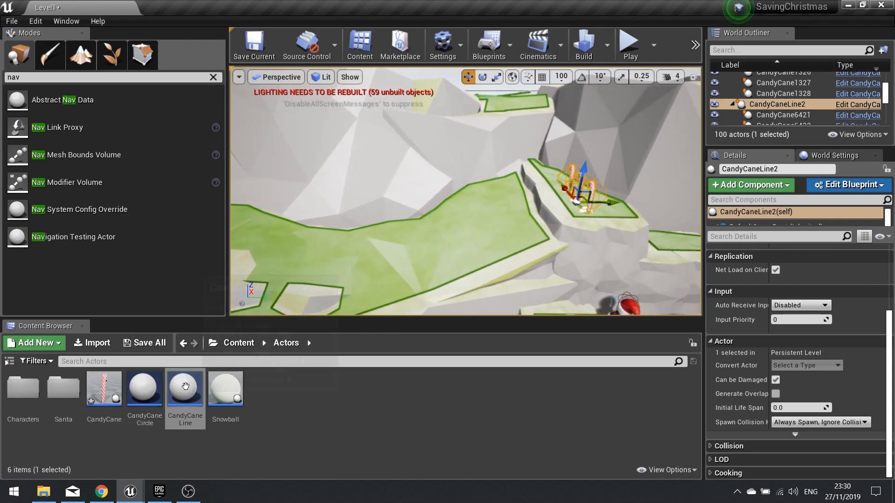
left_click_drag(185, 391, 453, 237)
key("e")
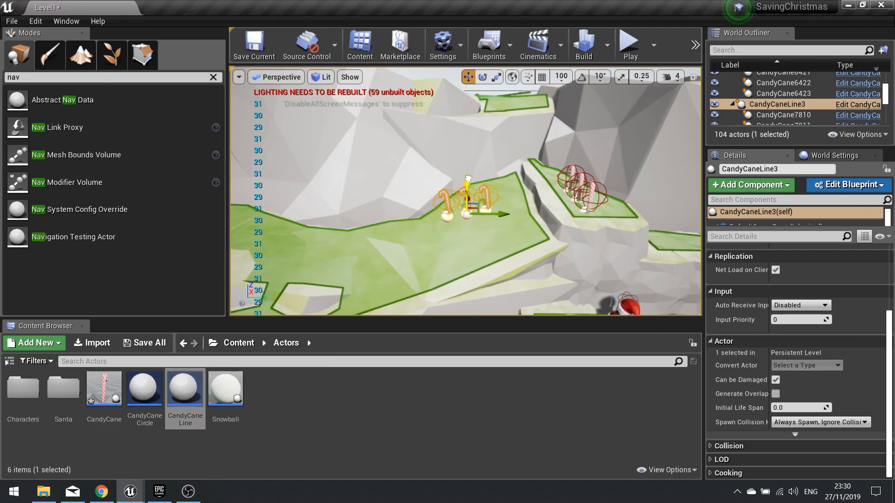
mouse_move(466, 235)
right_mouse_down()
mouse_move(434, 233)
mouse_move(469, 243)
right_mouse_up()
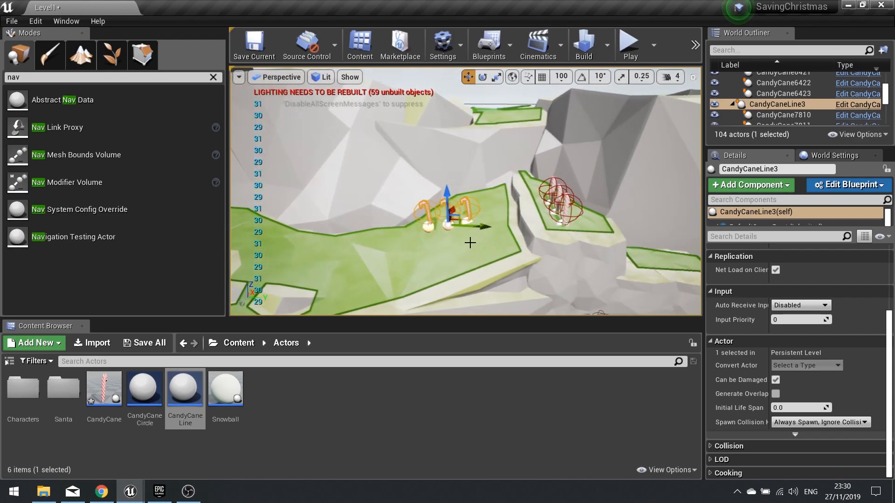
left_click_drag(398, 226, 325, 222)
Step: Continue the trail with two more CandyCaneLines further along the wide ledge
key("w")
right_click_drag(326, 222, 302, 235)
right_click_drag(413, 223, 368, 219)
key("w")
key("s")
mouse_move(575, 234)
right_mouse_down()
mouse_move(508, 233)
mouse_move(592, 238)
mouse_move(574, 234)
right_mouse_up()
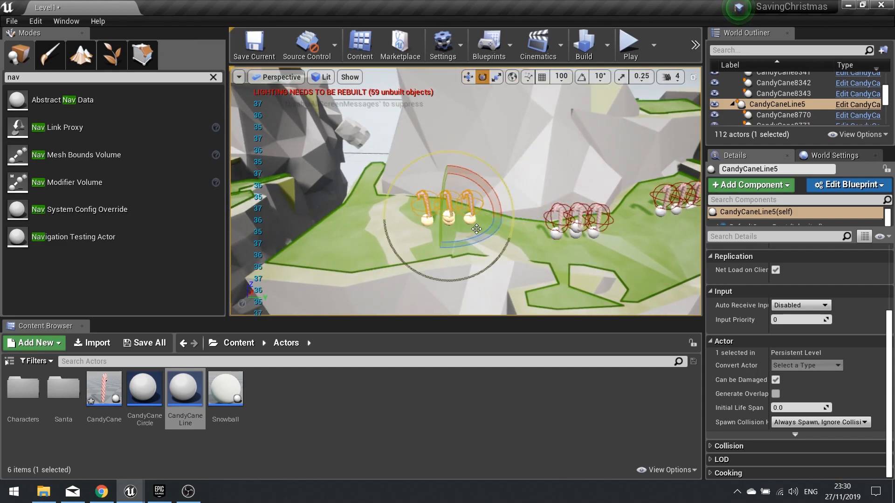
Step: Place three single CandyCane actors in a row along the narrow strip at the cliff edge
right_click_drag(575, 234, 573, 256)
key("w")
key("w")
left_click_drag(109, 380, 394, 200)
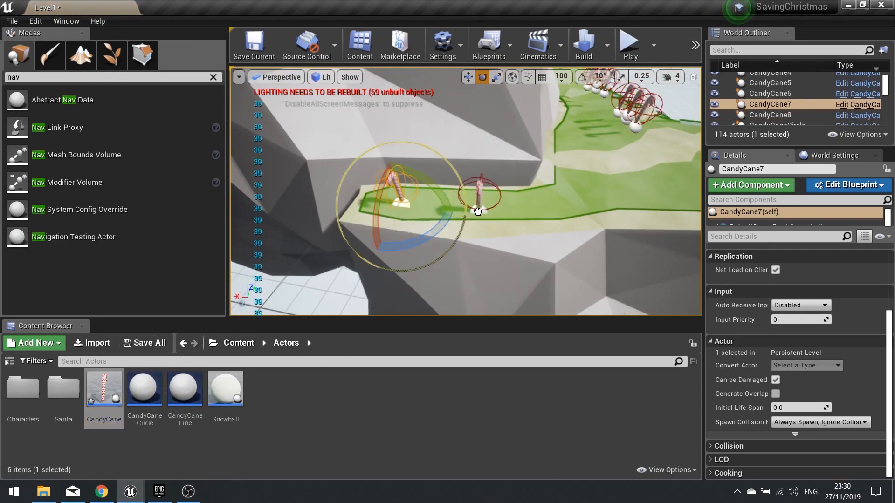
left_click_drag(478, 212, 473, 210)
left_click_drag(104, 380, 562, 201)
Step: Place a CandyCaneCircle on the upper tier of the wide ledge across the gap from the three single candy canes
right_click_drag(549, 246, 511, 304)
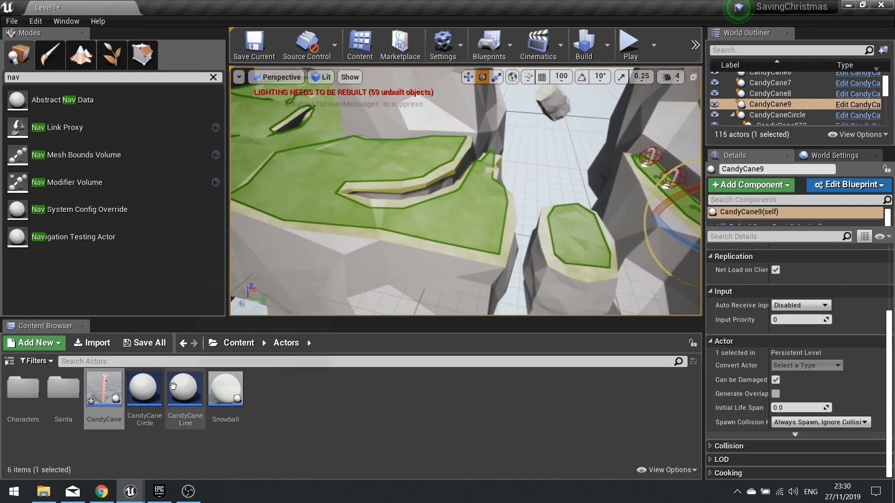
left_click_drag(144, 388, 470, 207)
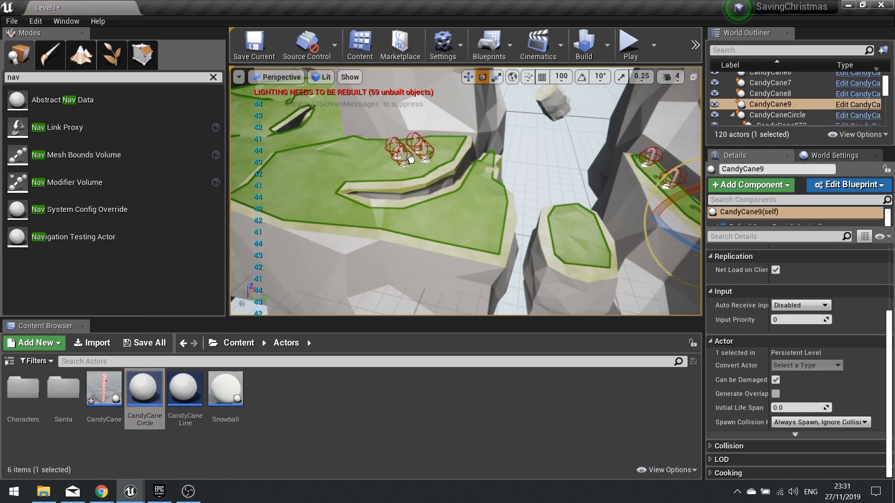
left_click(411, 159)
Step: Place a CandyCaneLine on the narrow passage beside the new circle and rotate it to follow the ledge
right_click_drag(443, 266, 415, 252)
left_click_drag(185, 389, 531, 227)
key("r")
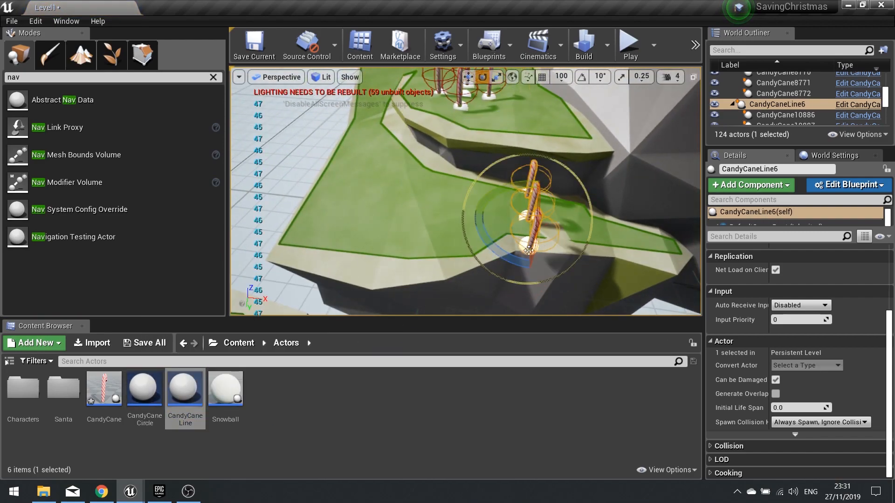
left_click_drag(497, 245, 551, 227)
key("w")
Step: Place another CandyCaneLine on the lower tier of the same ledge, in front of the rock step
right_click_drag(551, 227, 653, 228)
key("s")
right_click_drag(419, 226, 337, 224)
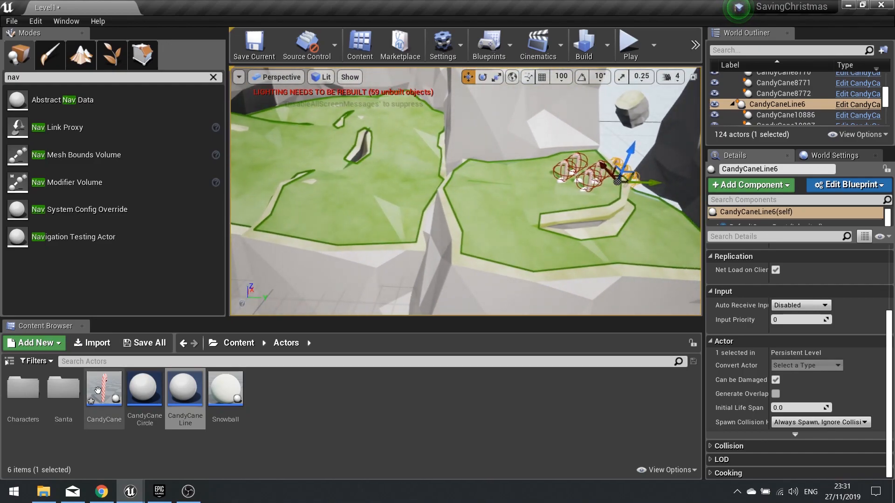
right_click_drag(376, 294, 396, 280)
left_click_drag(185, 396, 447, 246)
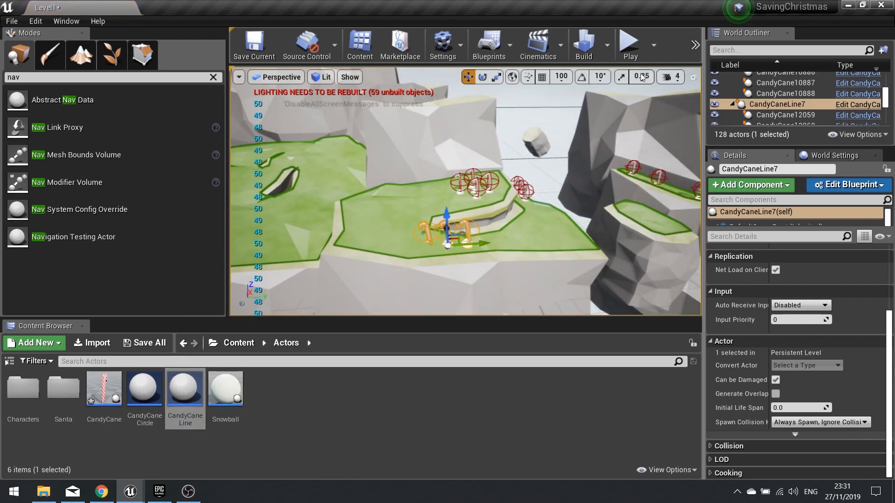
Step: Play-test the level by running Santa along the cliff route and collecting the candy canes, ending the session near the present
left_click(632, 47)
key("w")
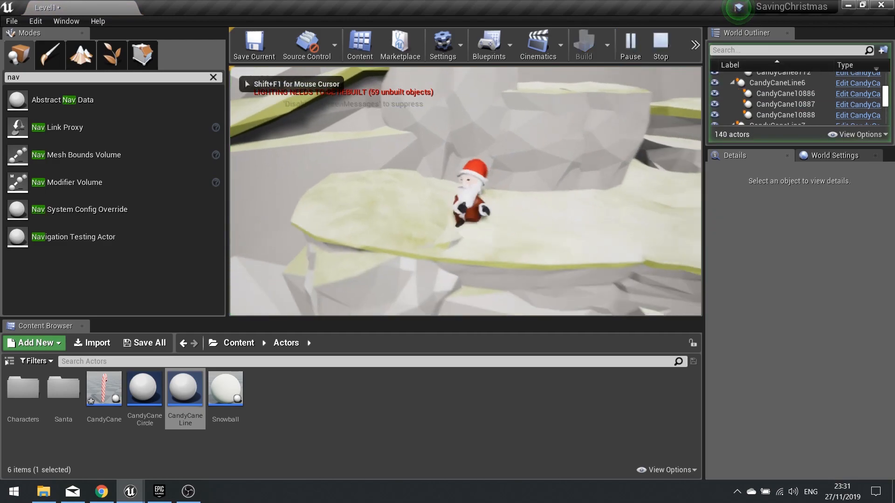
key("d")
key("d")
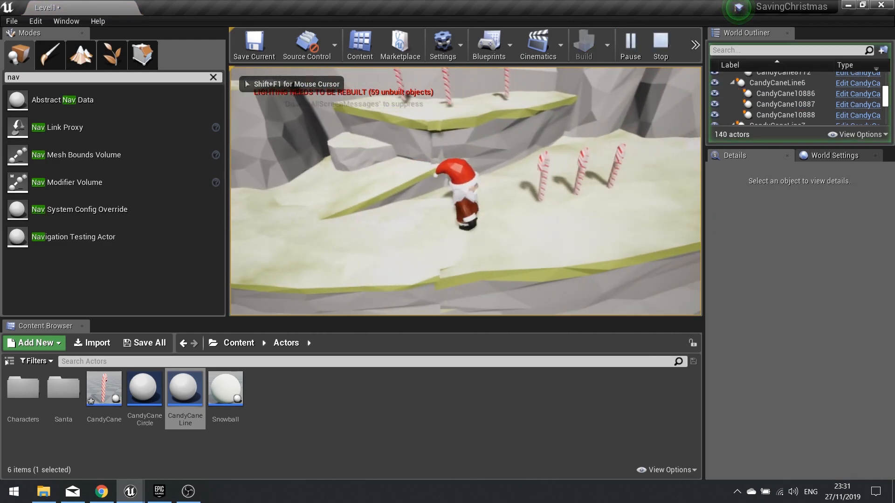
key("w")
key("d")
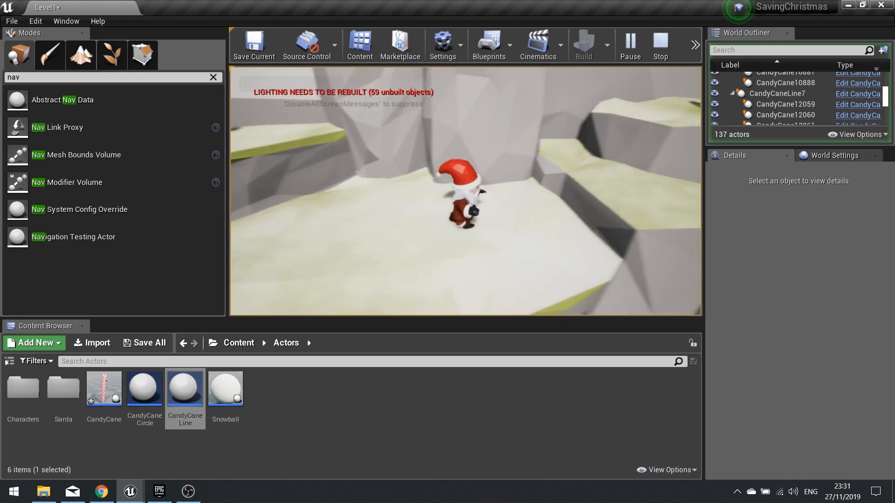
key("s")
key("w")
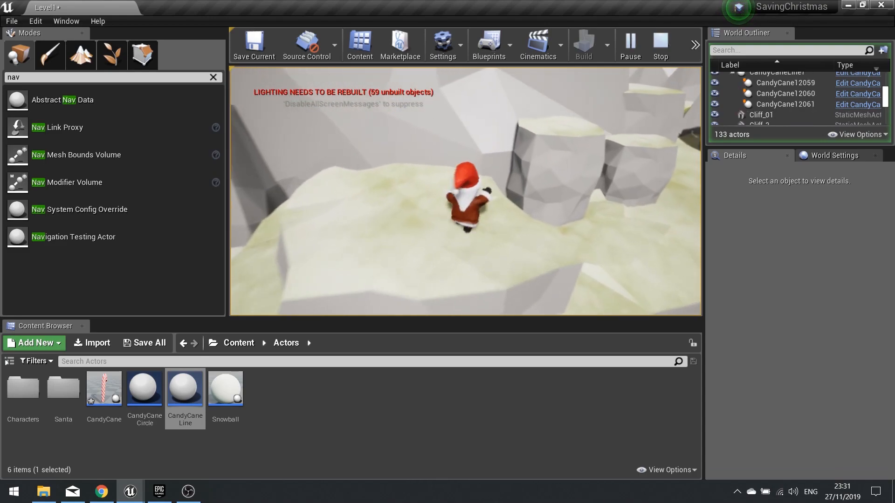
key("d")
key("d")
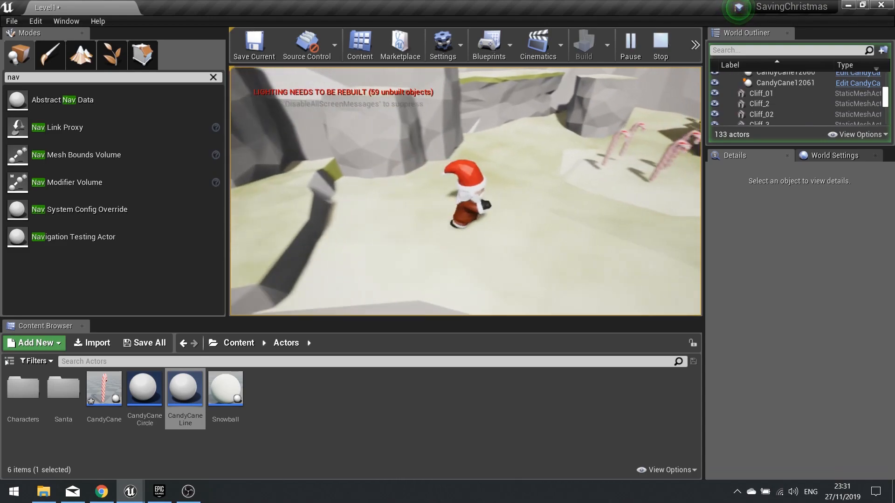
key("s")
key("a")
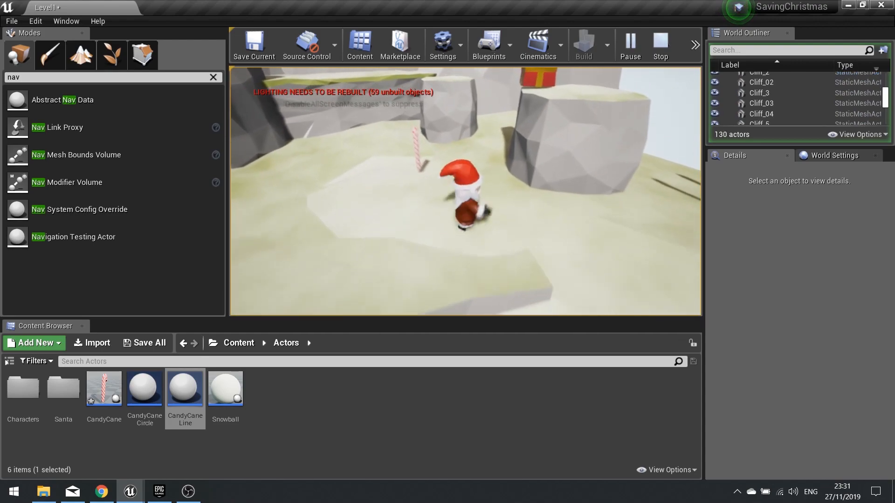
key("d")
key("d")
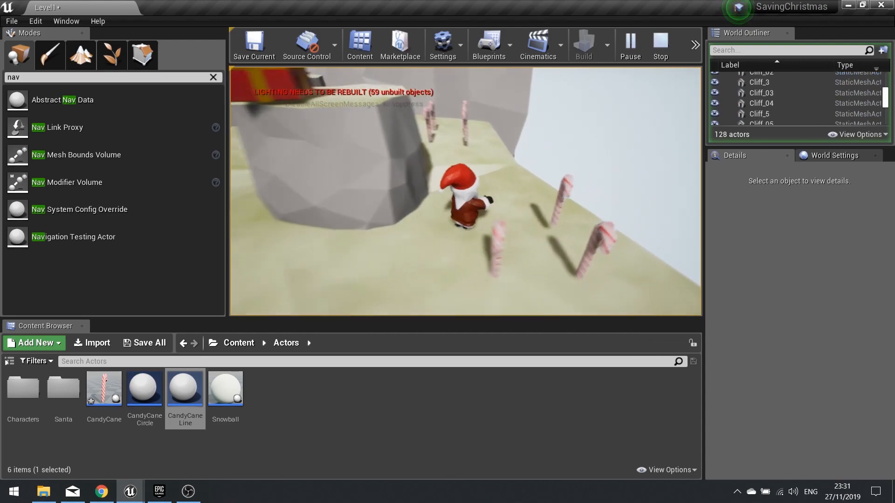
key("s")
key("a")
key("w")
key("w")
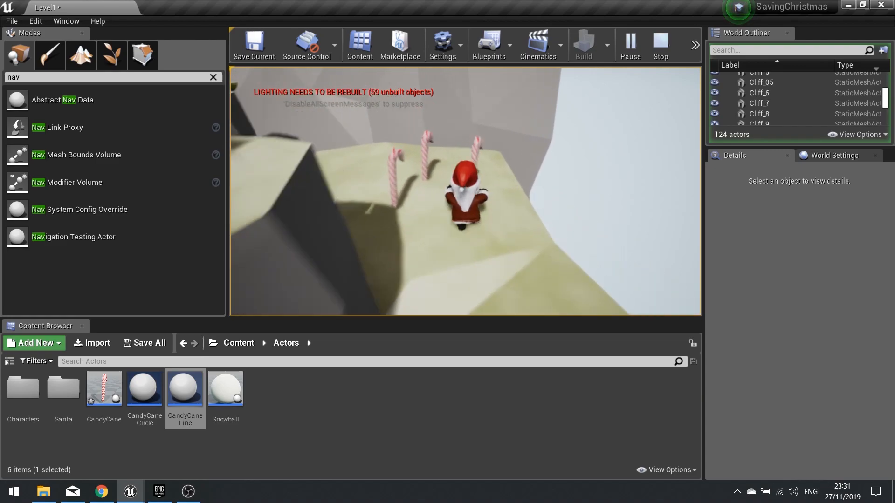
key("Escape")
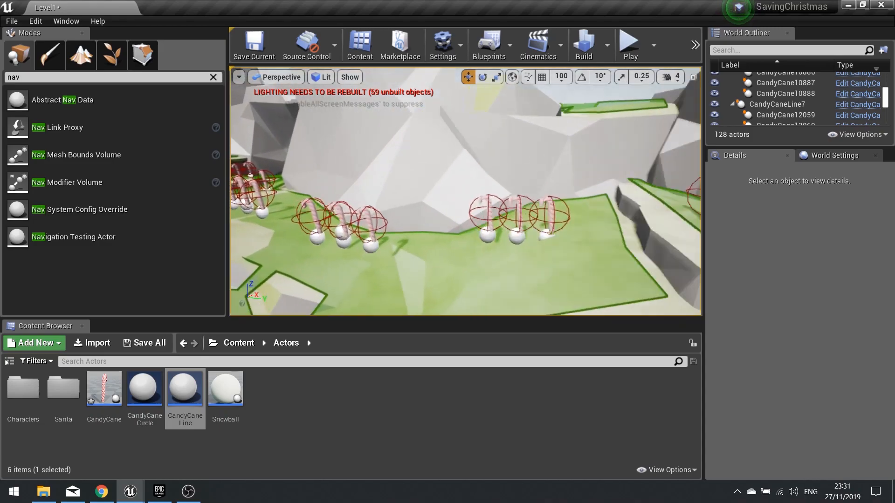
Step: Place a Goblin from the Characters/Goblin folder on the large open plateau and duplicate it once across the surface
key("a")
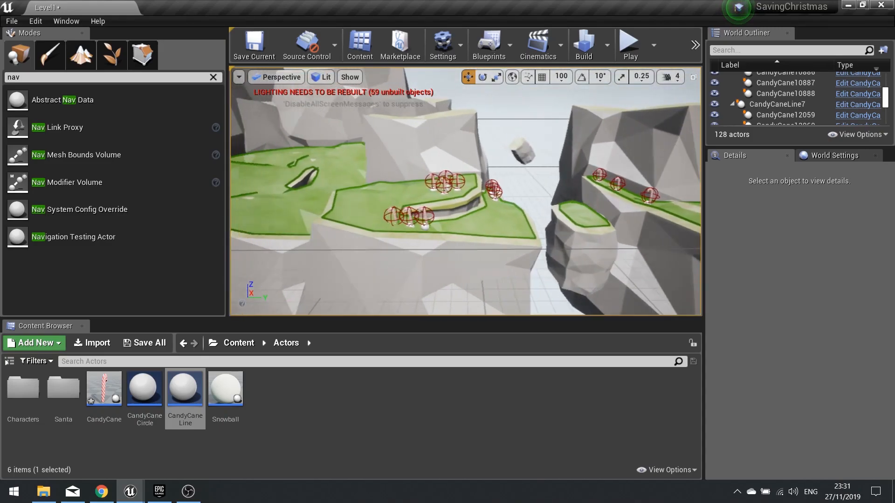
key("w")
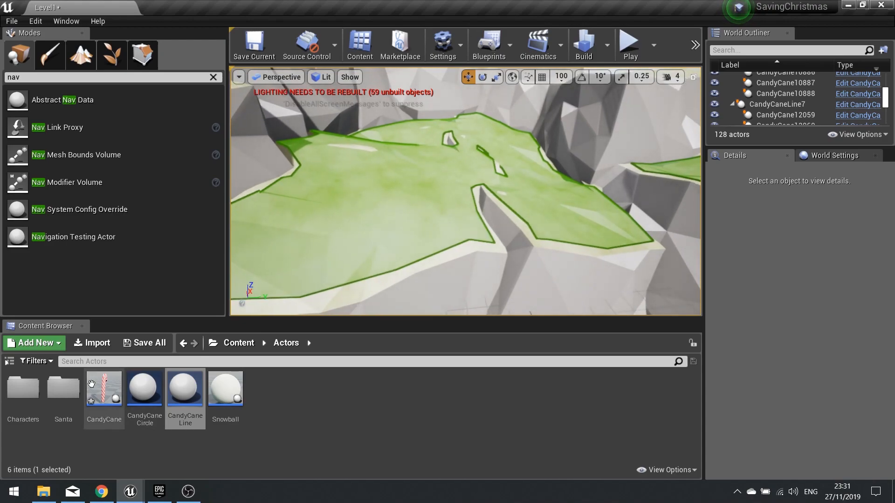
double_click(37, 396)
double_click(36, 412)
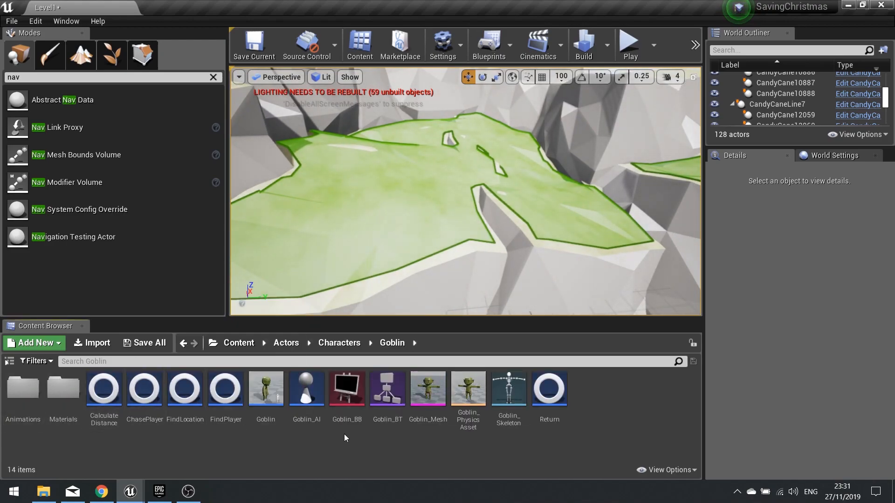
left_click_drag(271, 389, 425, 197)
left_click_drag(347, 188, 461, 178)
Step: Duplicate the Goblin three more times, spreading the copies over the plateau
right_click_drag(450, 162, 559, 167)
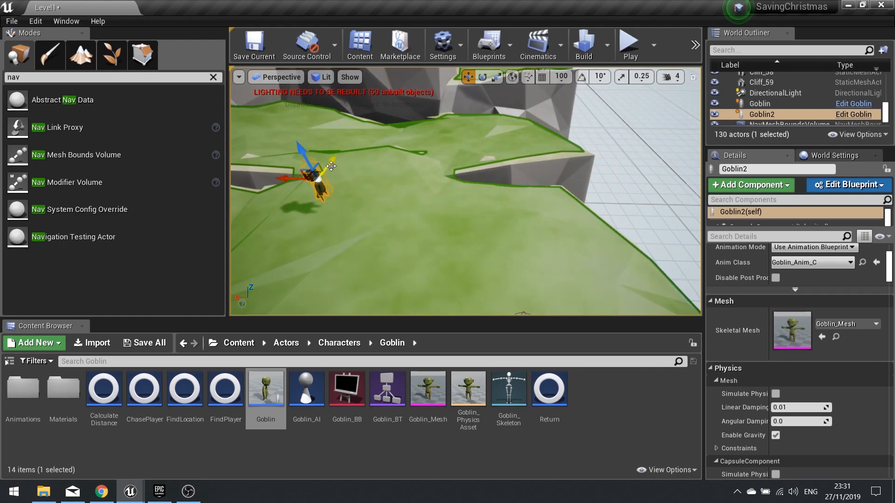
left_click_drag(331, 167, 333, 158, "alt")
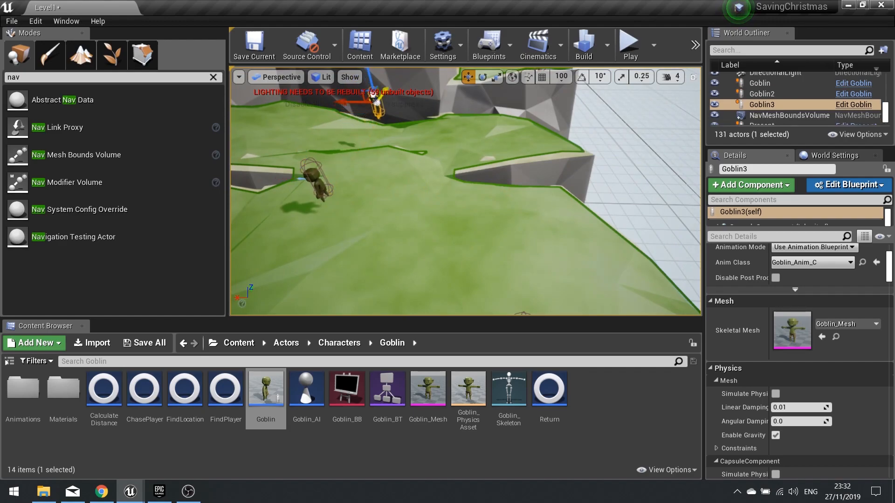
left_click_drag(357, 102, 249, 98, "alt")
right_click_drag(364, 128, 273, 110)
left_click_drag(448, 151, 387, 167, "alt")
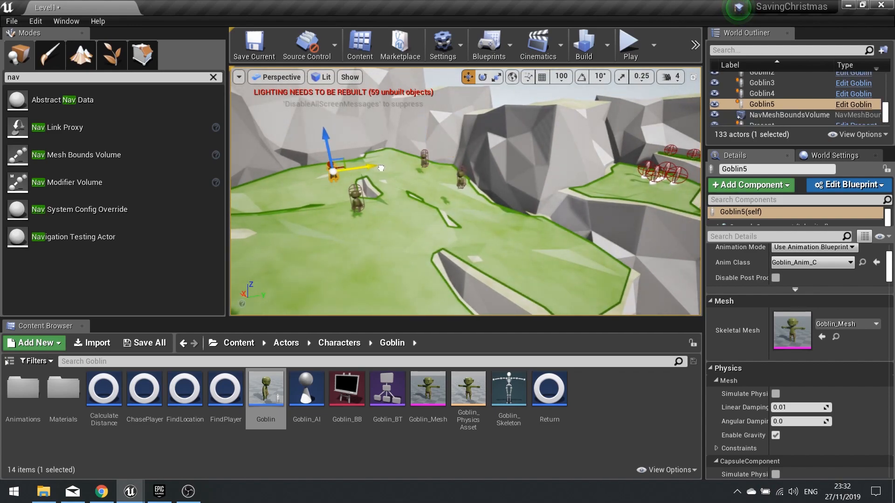
Step: Play-test the goblin plateau by running Santa up to the goblins, throwing snowballs at them and fleeing to the cliff edge
left_click(629, 47)
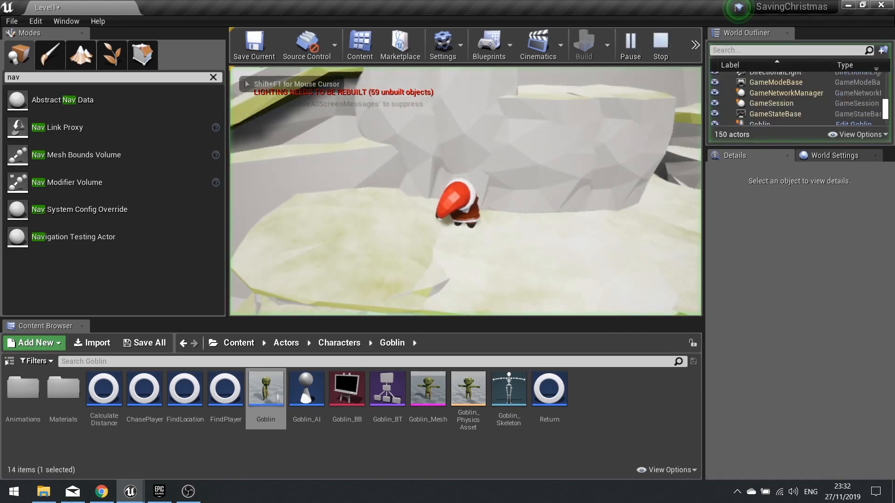
key("w")
key("space")
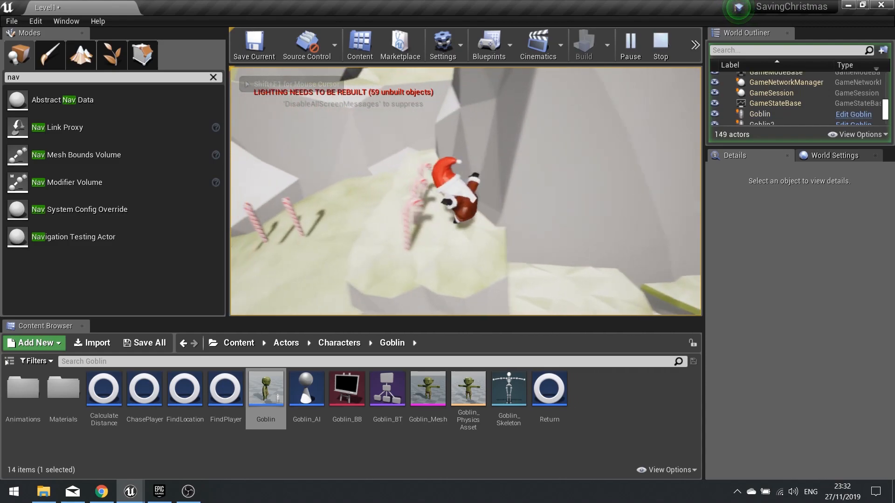
key("a")
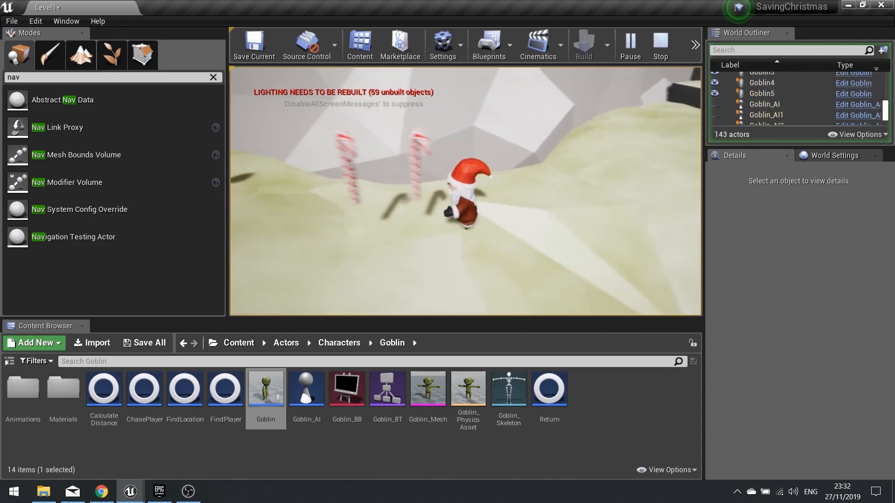
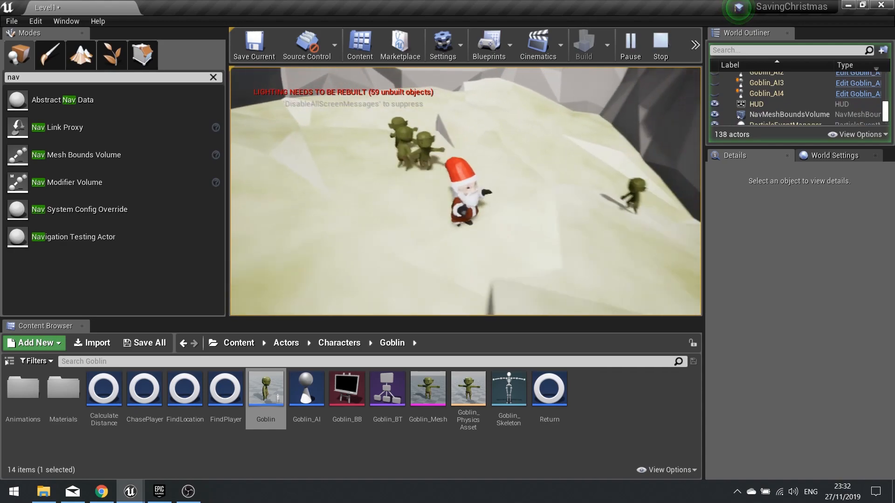
key("s")
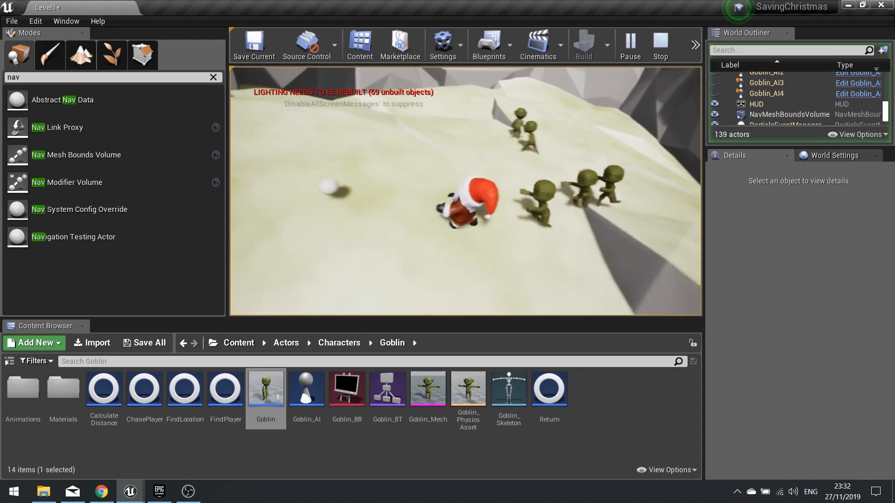
key("w")
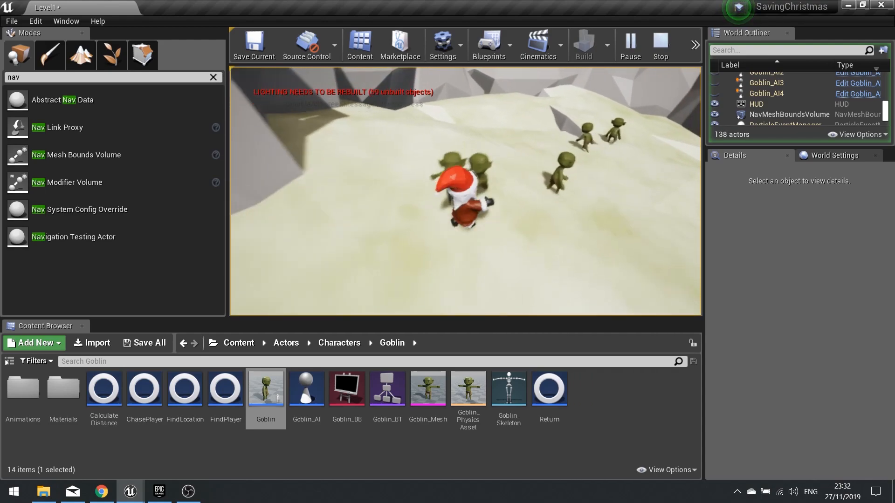
left_click(465, 192)
left_click(465, 191)
key("d")
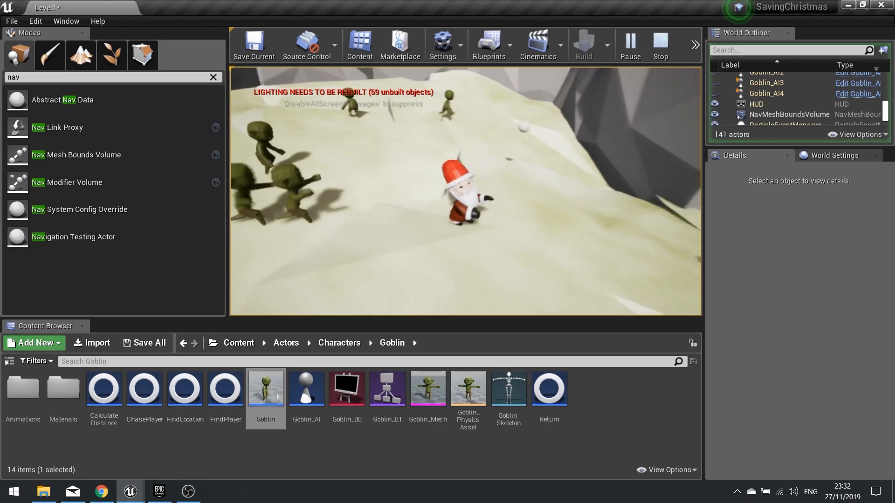
key("s")
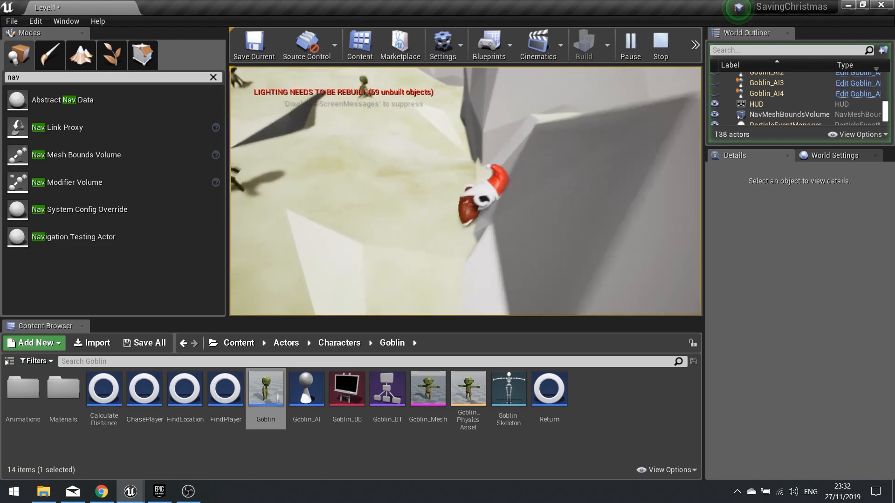
key("Escape")
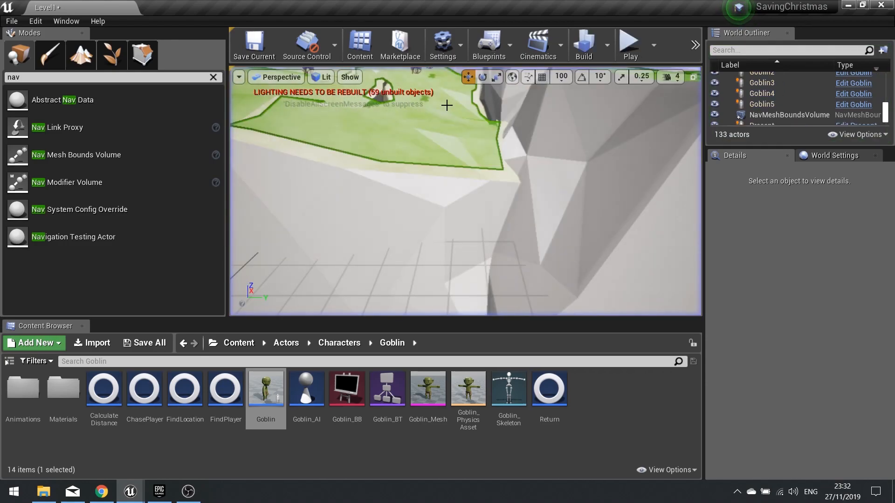
Step: Place a Cliff_05 mesh from the Meshes/Cliffs folder at the plateau's edge beside the gap
mouse_move(469, 182)
right_mouse_down()
mouse_move(504, 228)
mouse_move(469, 182)
right_mouse_up()
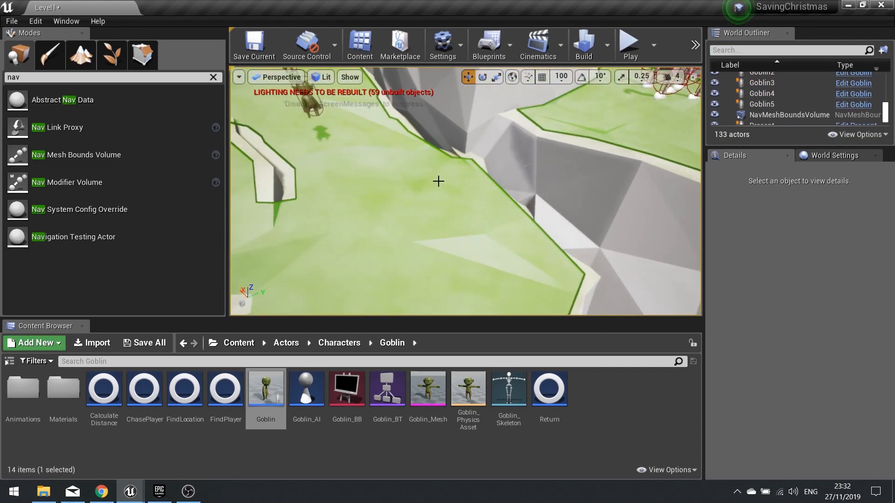
left_click(283, 346)
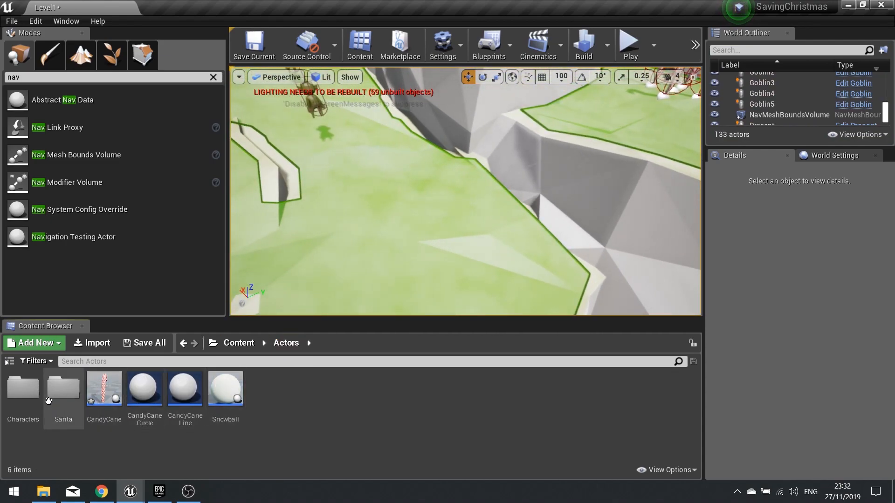
left_click(236, 345)
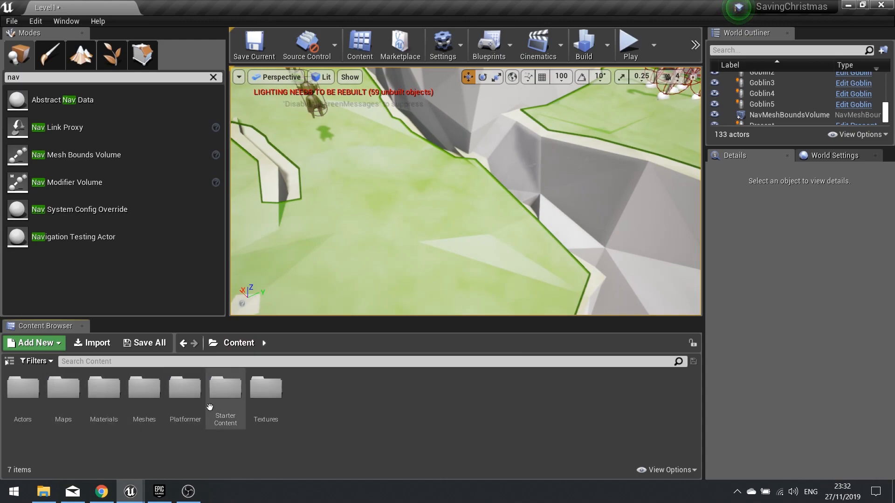
double_click(144, 391)
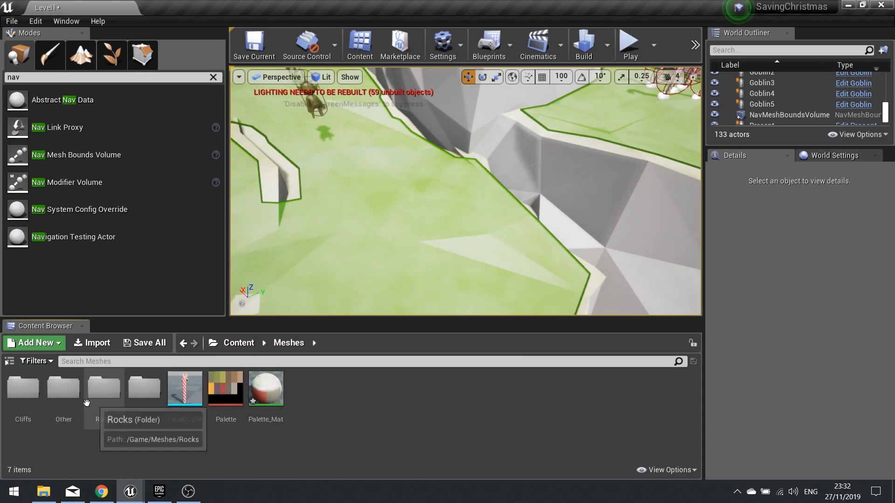
double_click(22, 391)
left_click_drag(185, 389, 512, 195)
key("e")
key("r")
key("w")
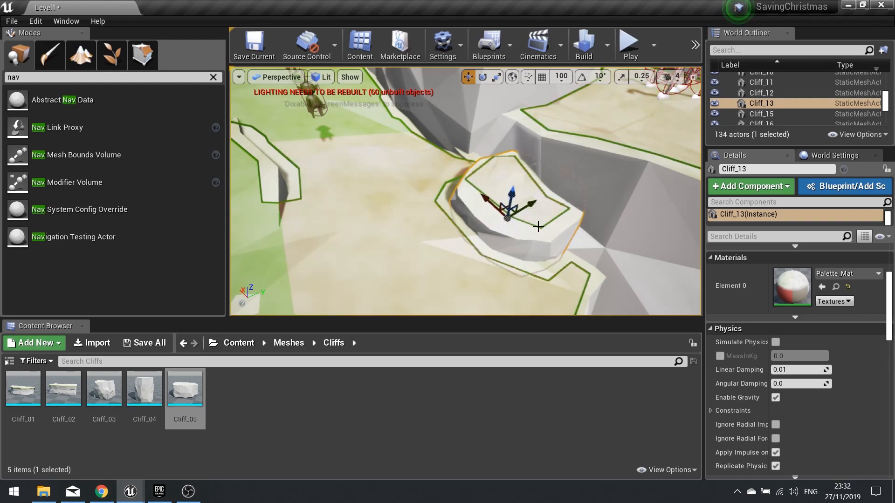
Step: Shift the new Cliff_05 rock along the plateau's edge so it forms a step towards the neighbouring ledge
right_click_drag(537, 225, 516, 223)
left_click_drag(537, 232, 509, 207)
right_click_drag(521, 270, 536, 268)
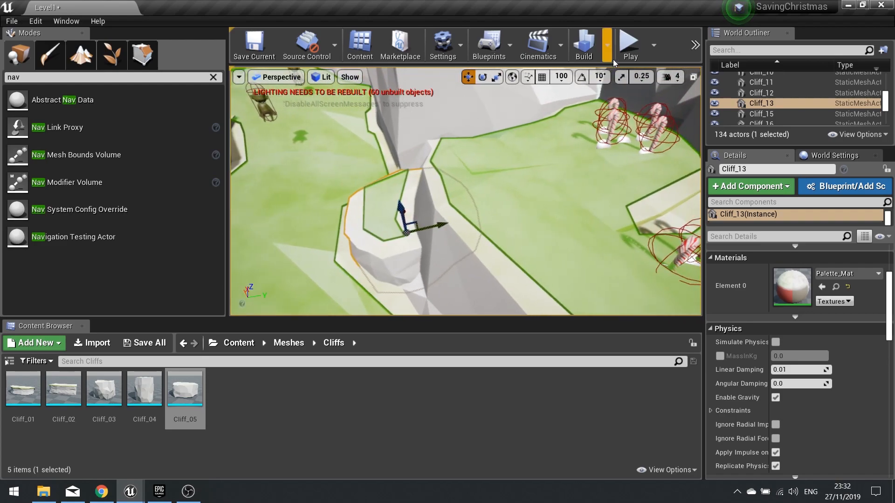
Step: Play-test the beginning of the route by running Santa from the start towards the first candy canes
left_click(629, 46)
key("w")
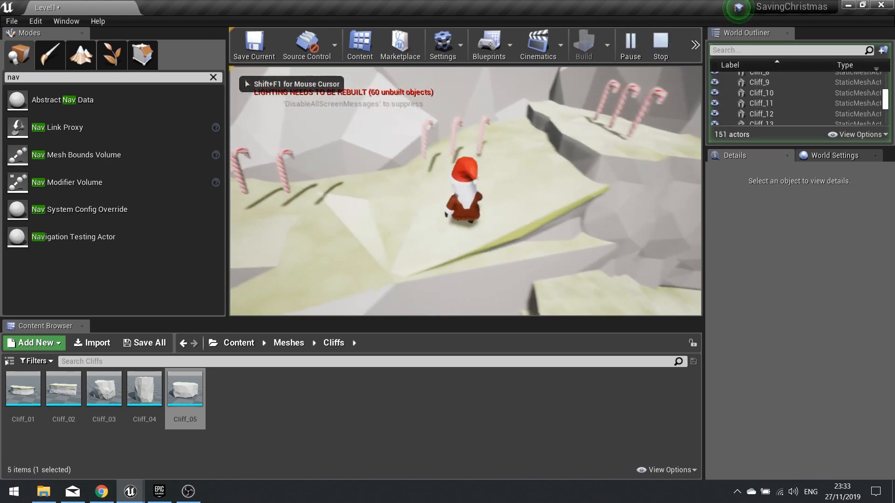
key("d")
key("a")
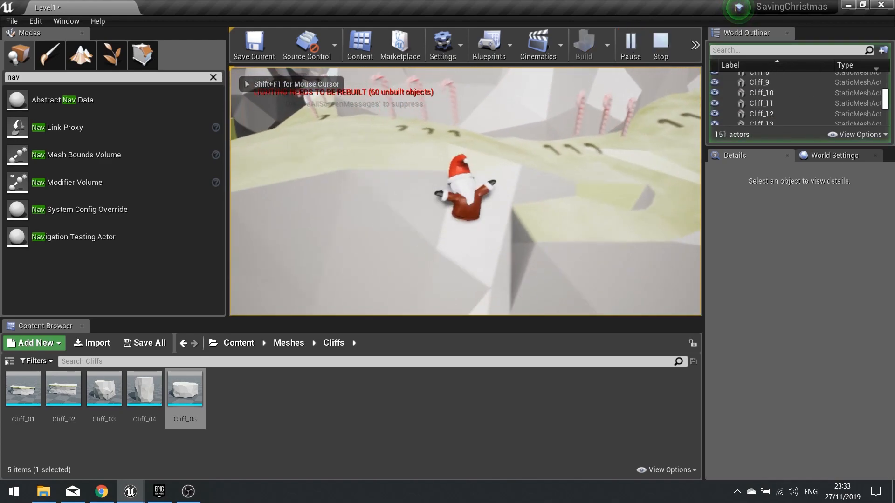
key("Escape")
Step: Restart the play-test and run Santa past the candy canes to the cliff edge, jumping towards the next ledge
left_click(630, 46)
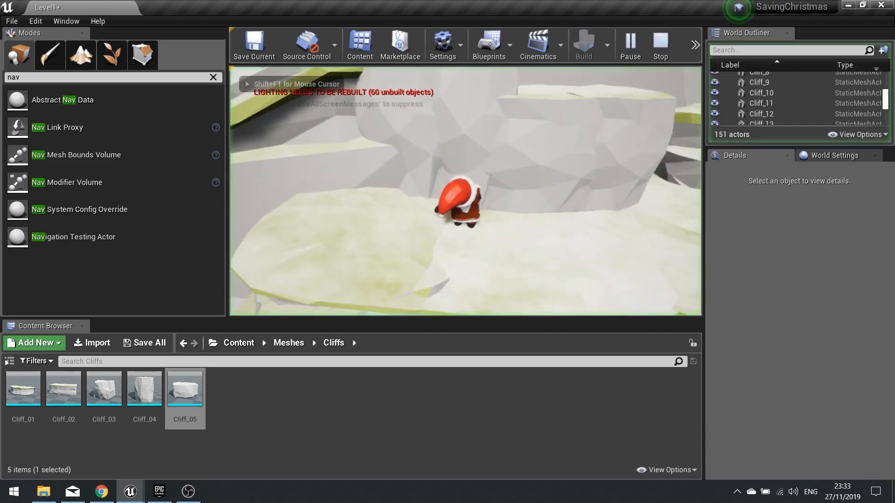
key("w")
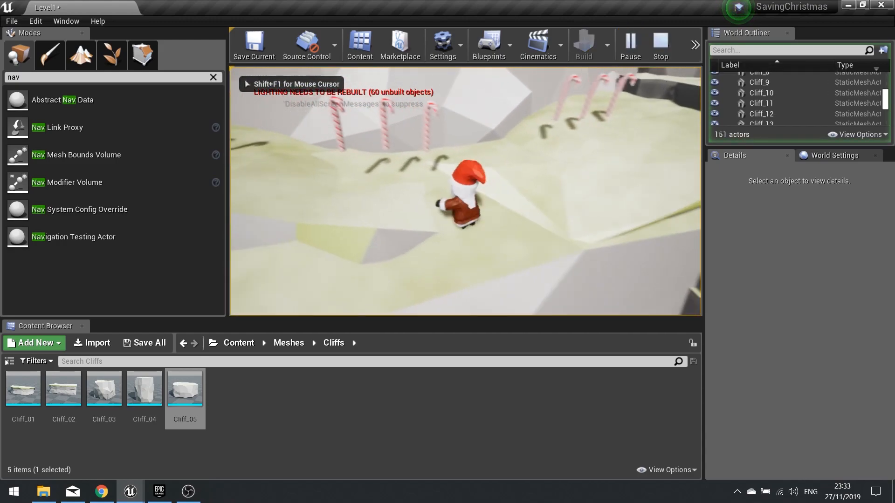
key("a")
key("w")
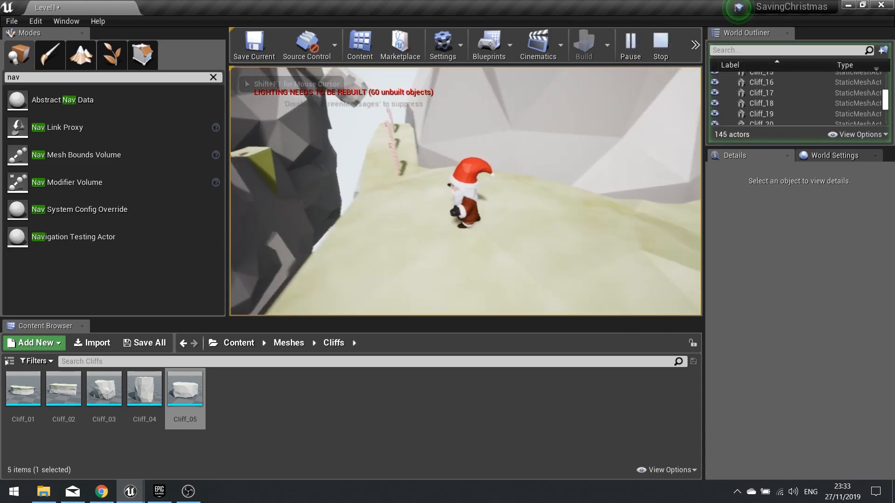
key("space")
key("Escape")
Step: Play-test the route again, taking Santa across the ledges and up past the new rock step onto the goblin plateau
left_click(630, 47)
key("w")
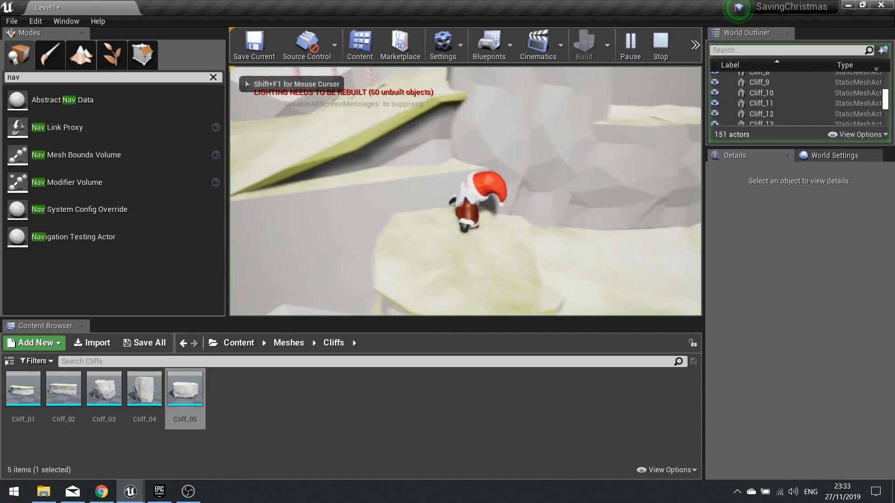
key("a")
key("w")
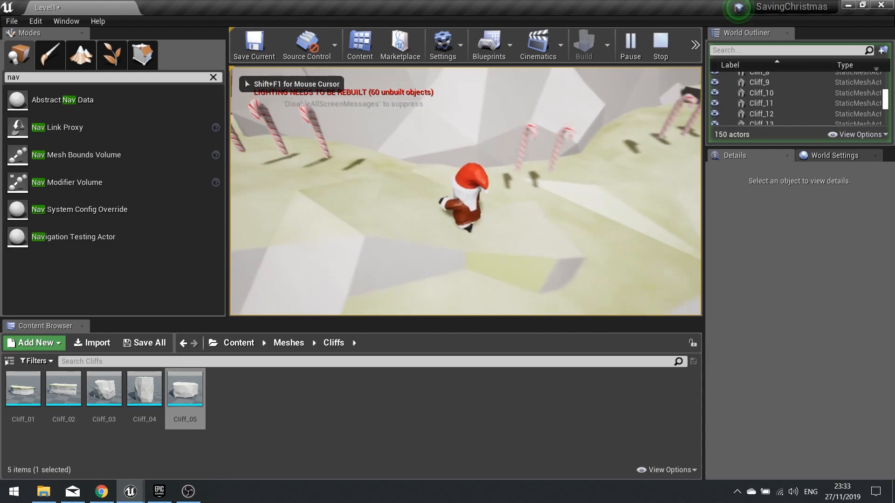
key("w")
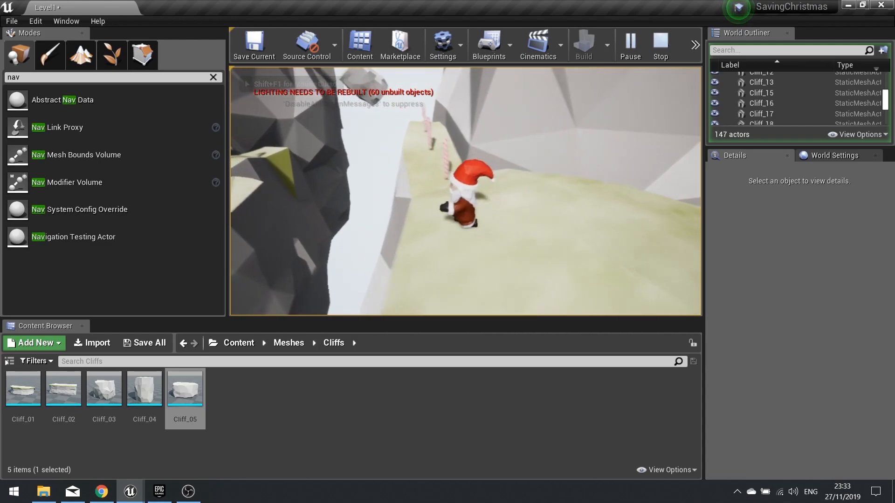
key("space")
key("w")
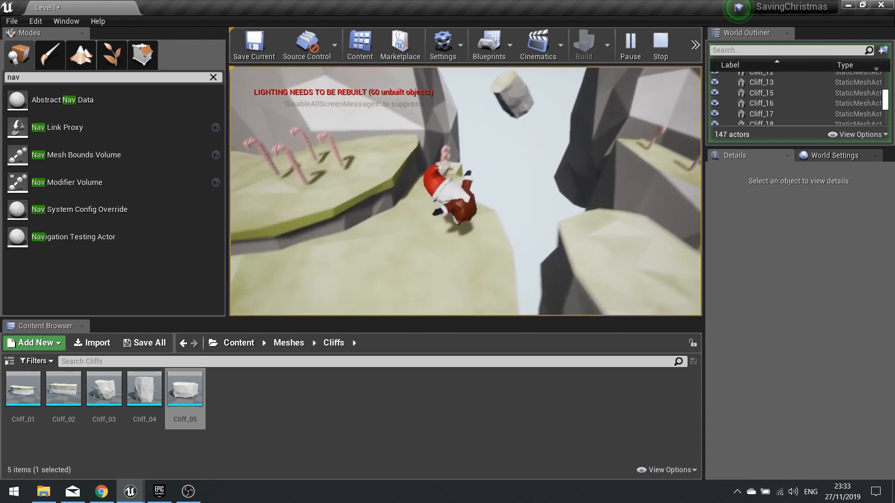
key("w")
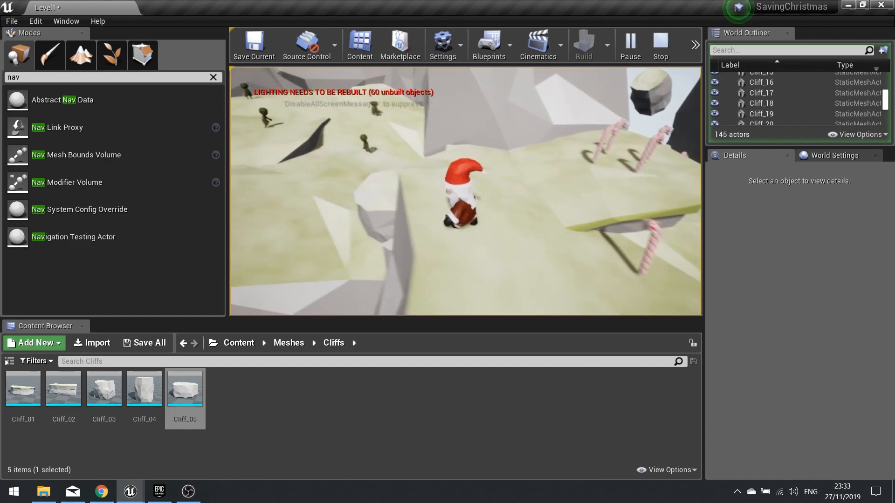
key("w")
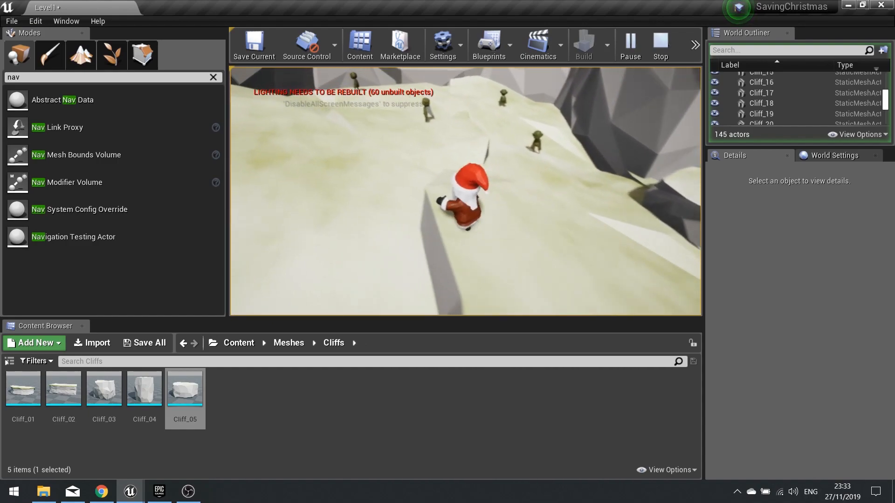
key("w")
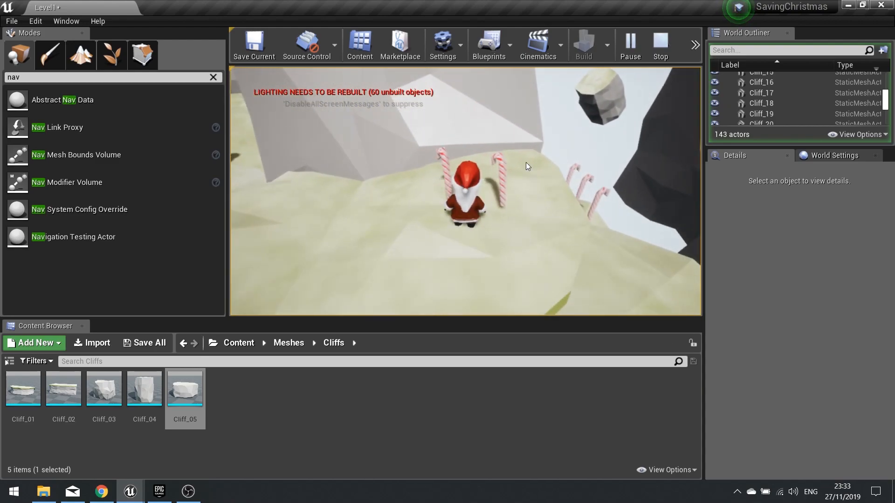
key("Escape")
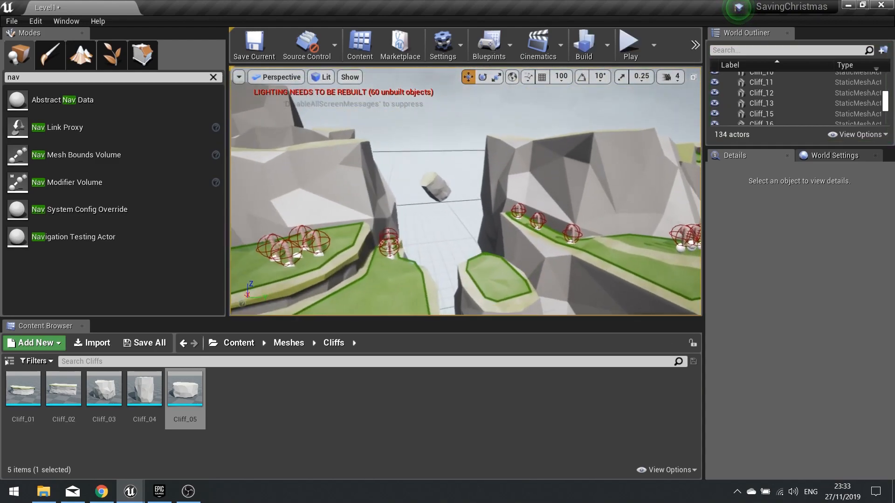
Step: Place four Goblin actors from the Actors/Characters/Goblin folder on the grassy ledges along the earlier part of the route
left_click(226, 345)
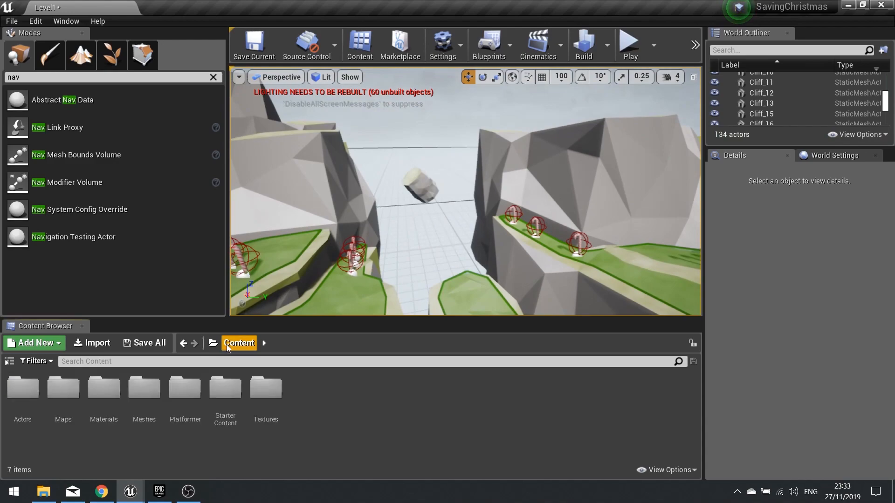
double_click(26, 396)
double_click(22, 391)
left_click(21, 404)
double_click(21, 404)
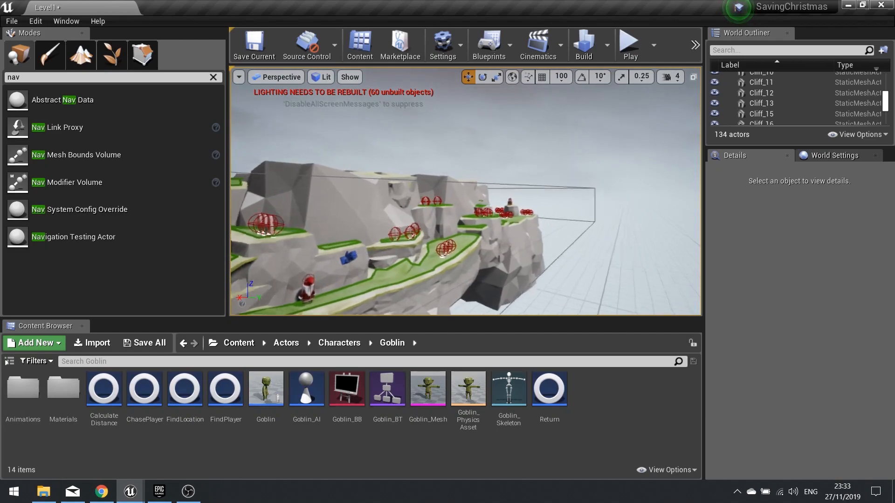
left_click_drag(265, 392, 495, 226)
right_click_drag(497, 269, 547, 280)
left_click_drag(266, 396, 389, 192)
left_click_drag(271, 380, 574, 283)
right_click_drag(560, 309, 508, 275)
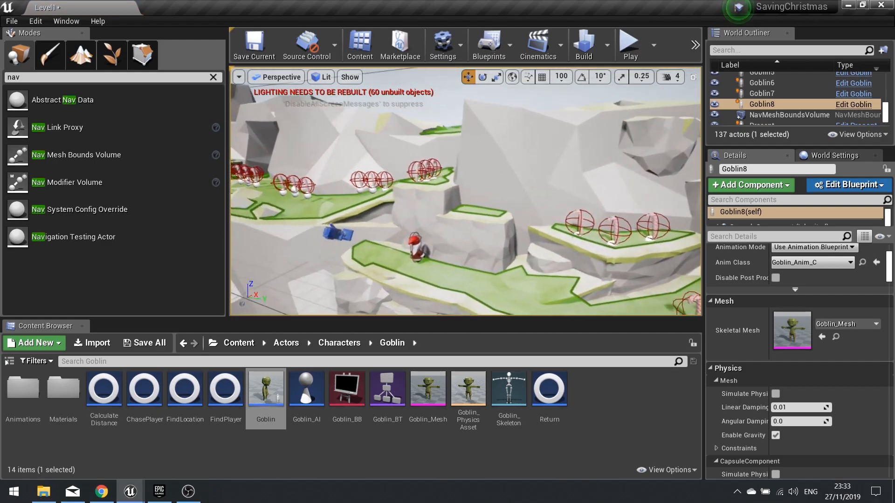
left_click_drag(266, 396, 545, 196)
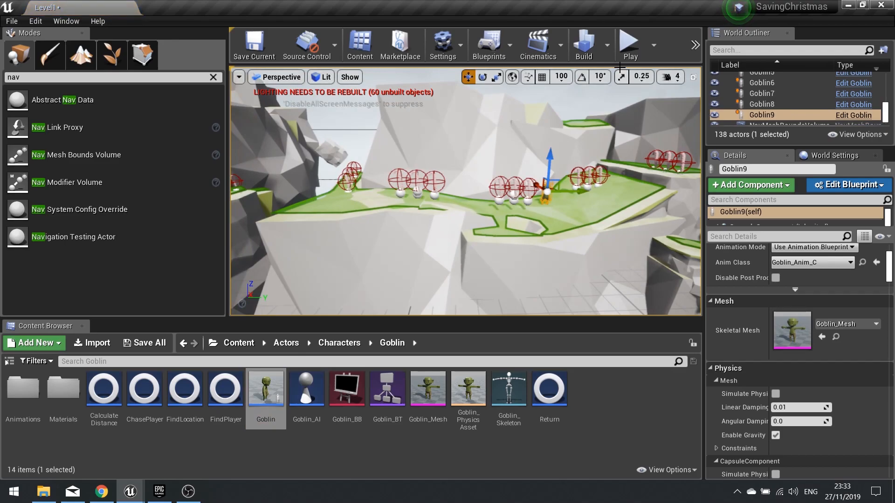
Step: Play-test the level with the added goblins, running Santa up to the plateau and dodging around the goblins there
key("alt+p")
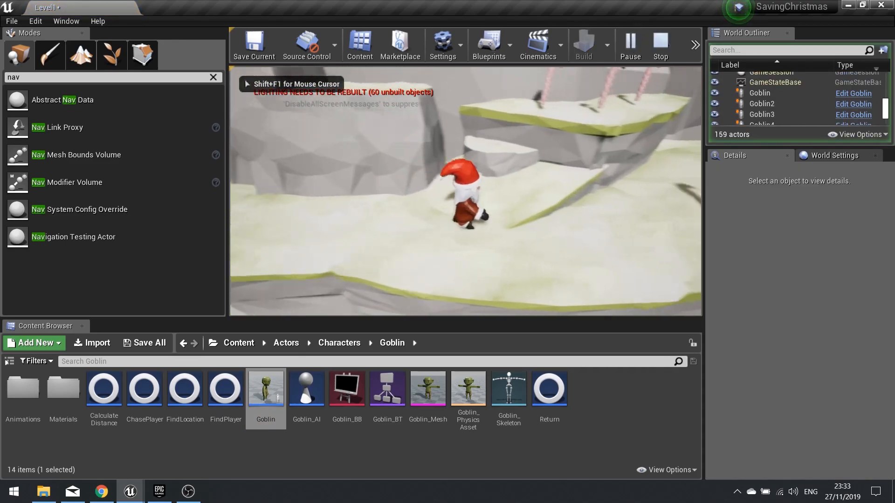
key("d")
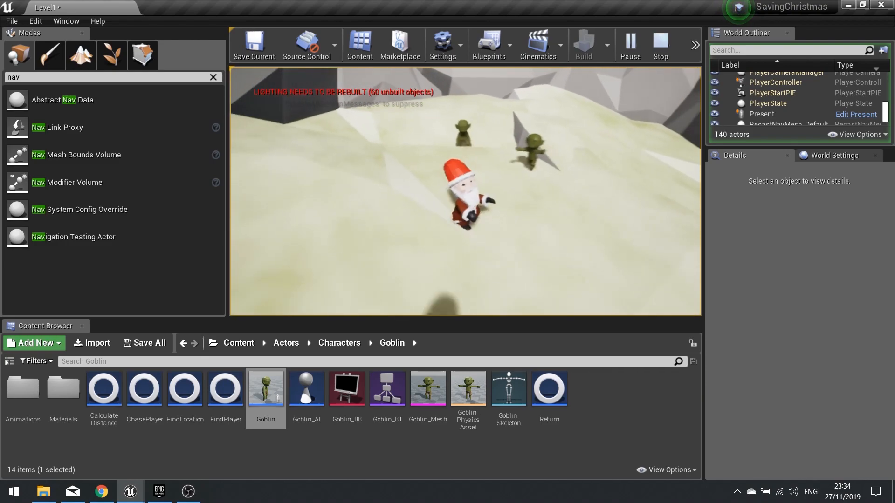
key("s")
key("d")
key("a")
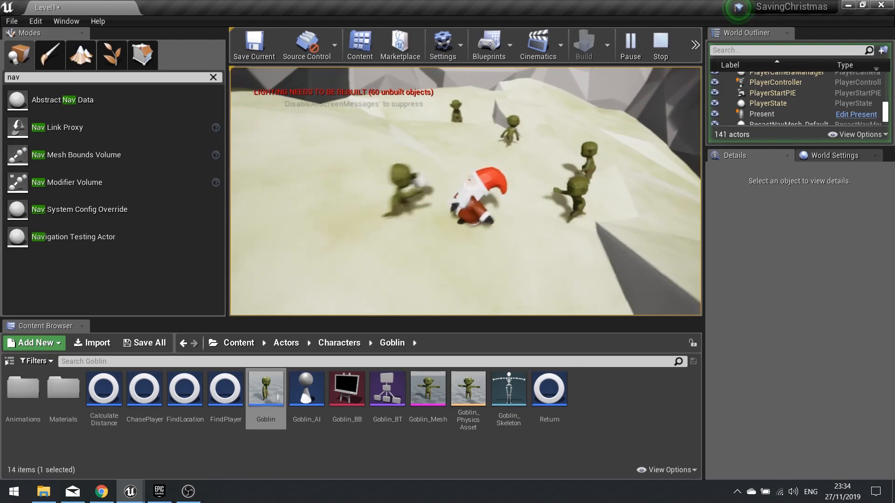
key("s")
key("d")
key("w")
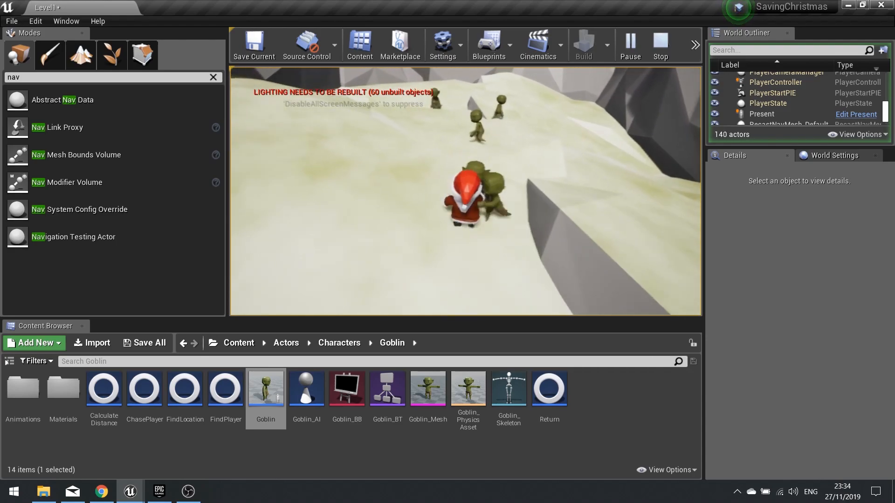
key("Escape")
key("s")
right_click_drag(619, 230, 639, 229)
key("w")
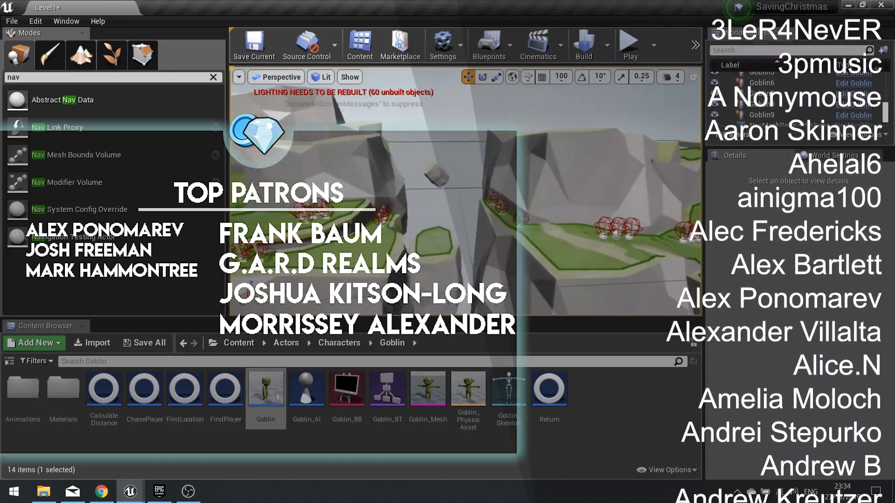
right_click_drag(518, 235, 530, 238)
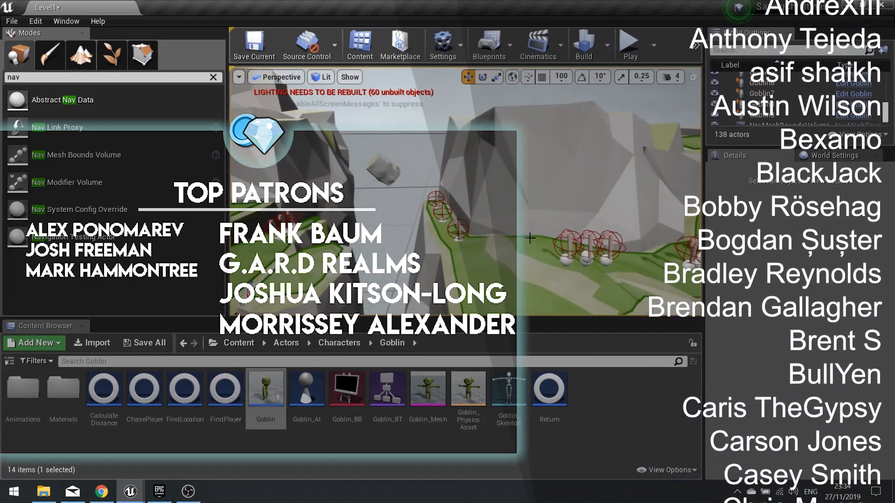